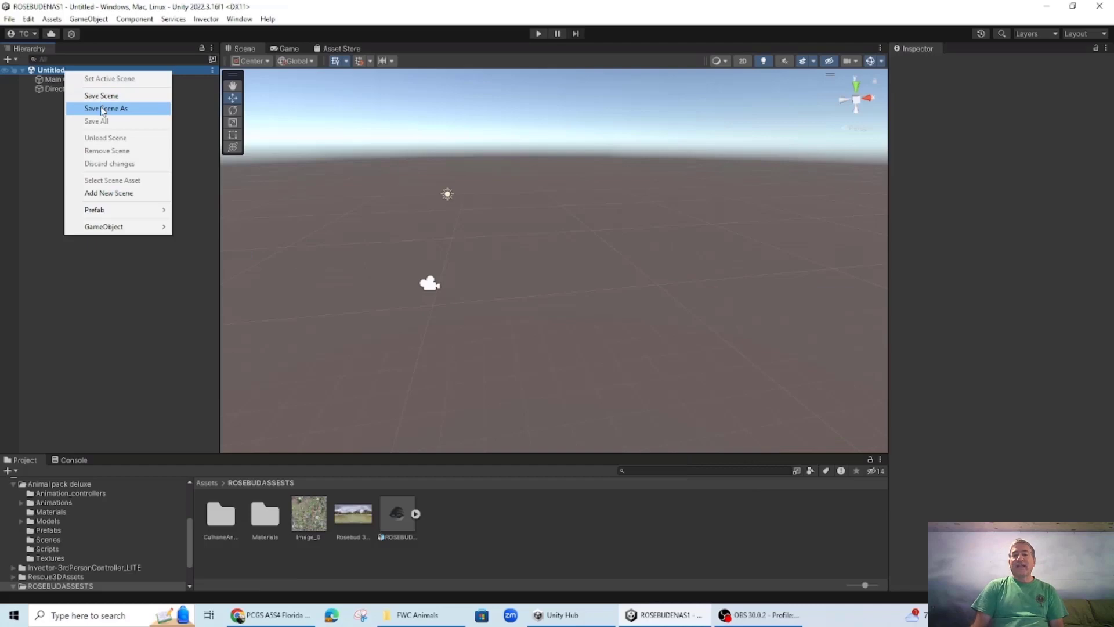
Save the untitled scene as Rosebud FBX in the project's Scenes folder
left_click(102, 109)
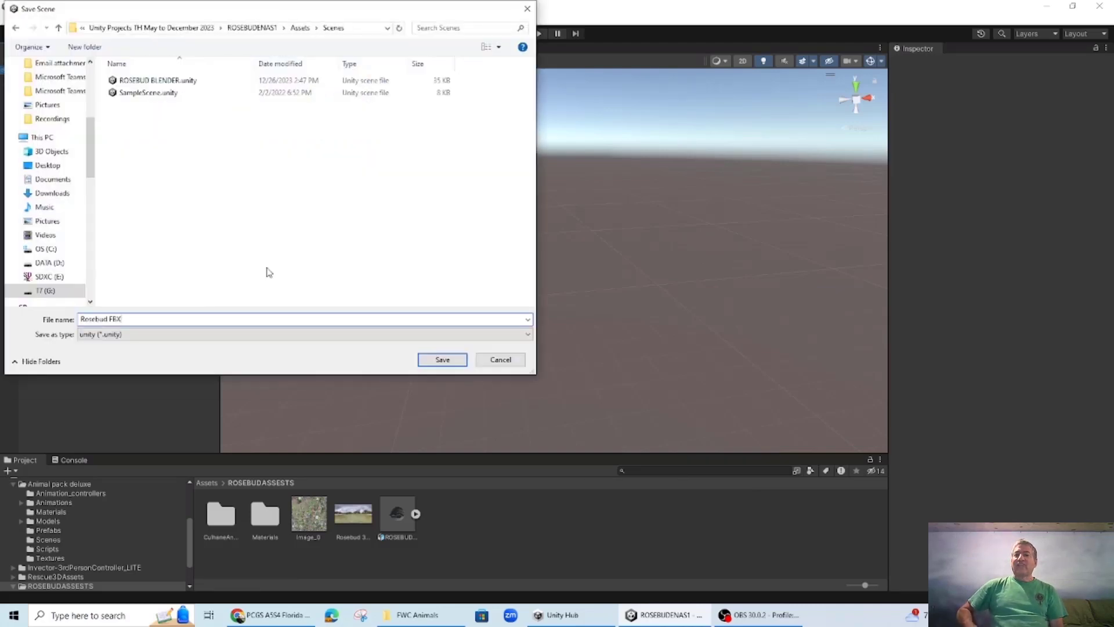
left_click(442, 363)
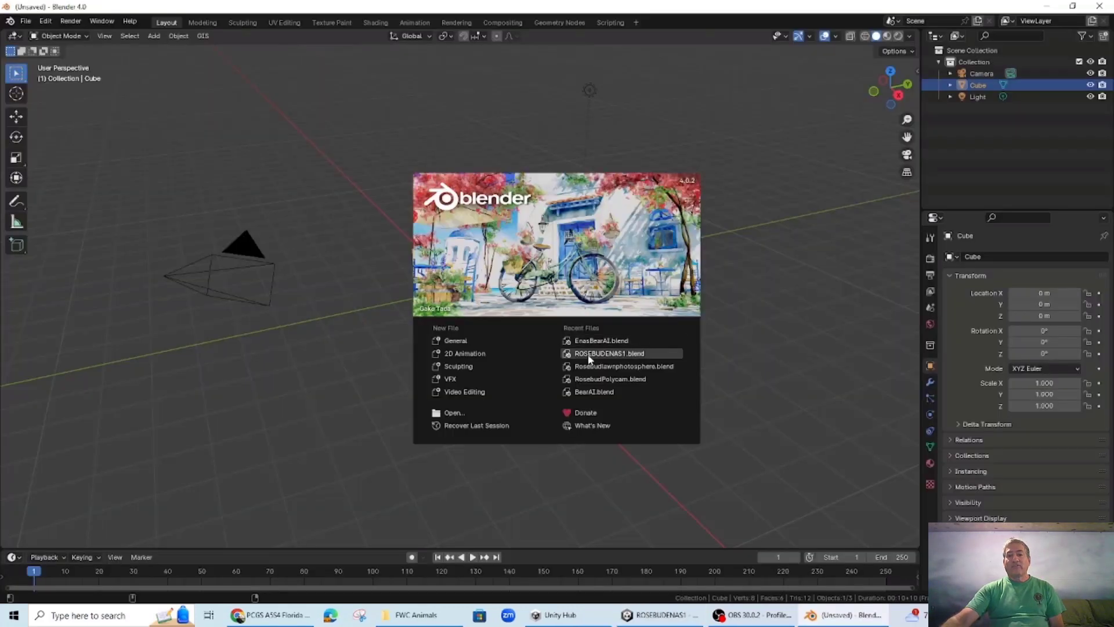
Switch to Blender, open the recent file ROSEBUDENAS1.blend and put the deselected photosphere back into Object Mode
left_click(587, 353)
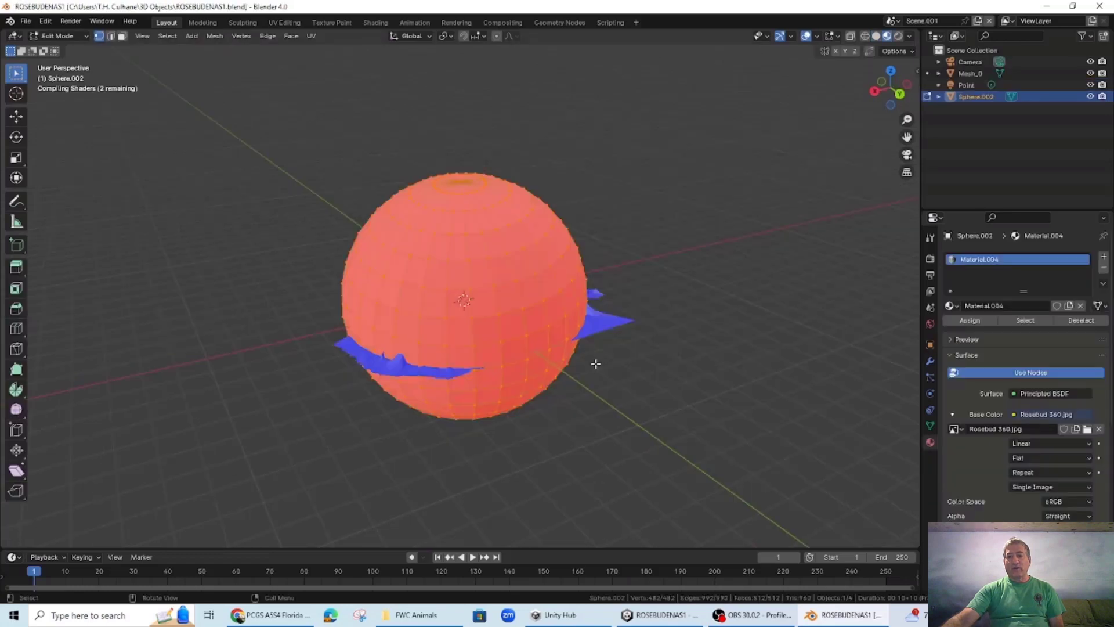
left_click(705, 369)
scroll(705, 369, "up", 9)
scroll(696, 368, "down", 4)
scroll(694, 367, "down", 5)
middle_click_drag(604, 368, 606, 432)
left_click(61, 38)
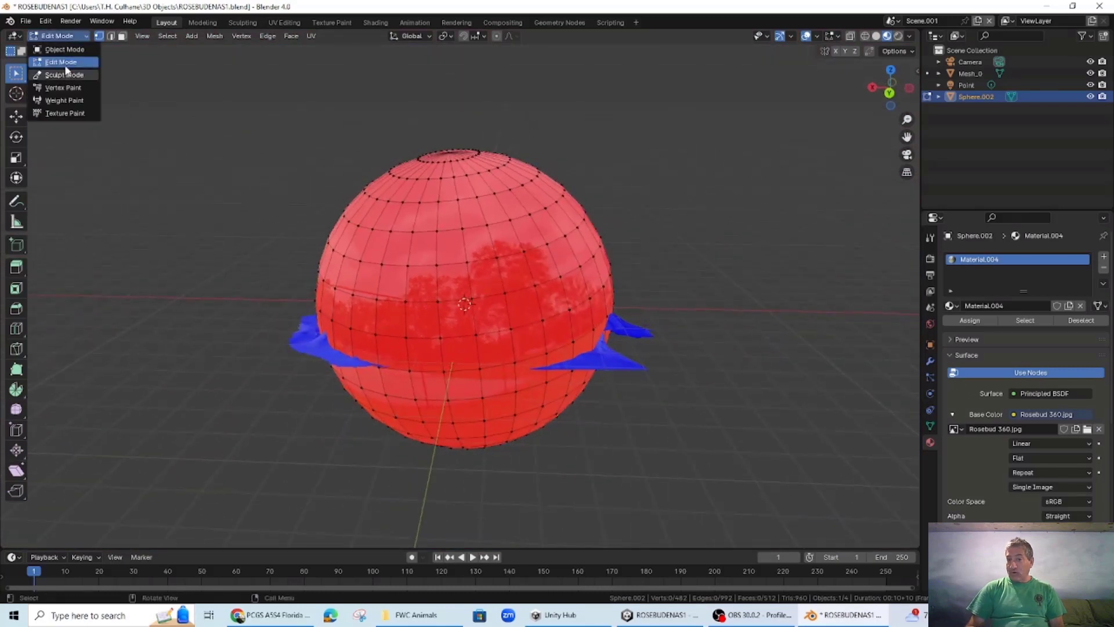
left_click(58, 49)
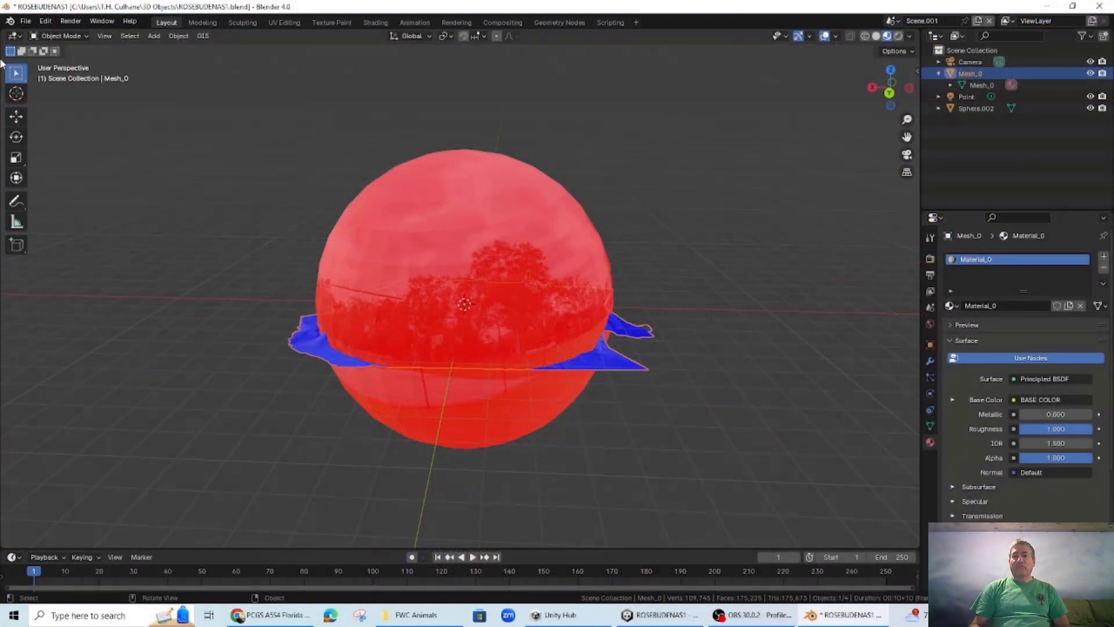
Set up an FBX export of the Mesh_0 landscape with Path Mode set to Copy and textures embedded
left_click(24, 21)
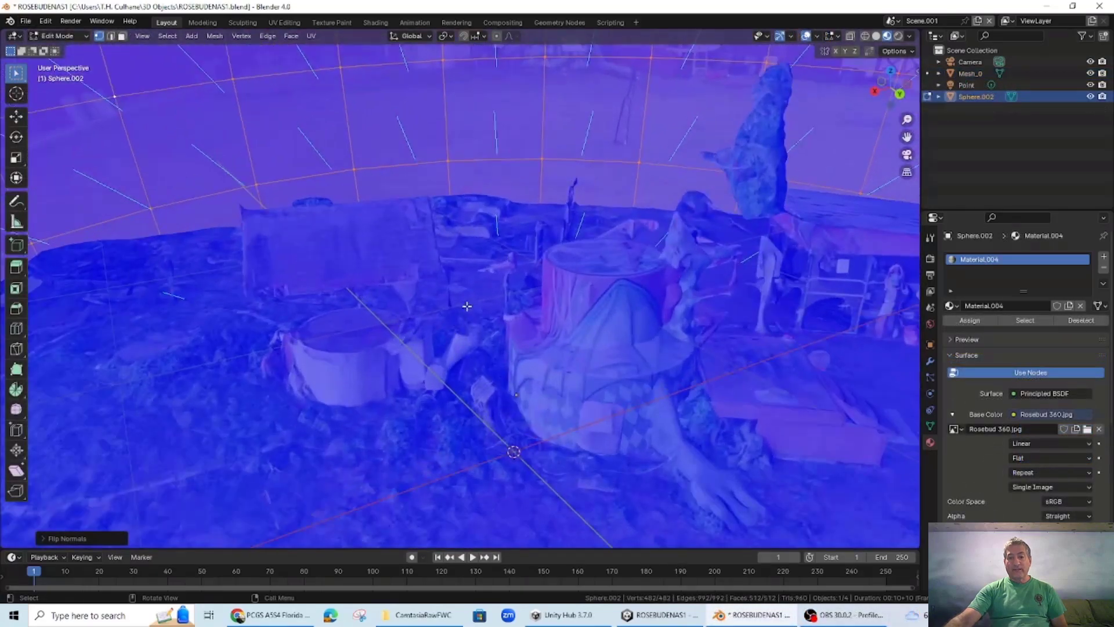
scroll(467, 306, "up", 5)
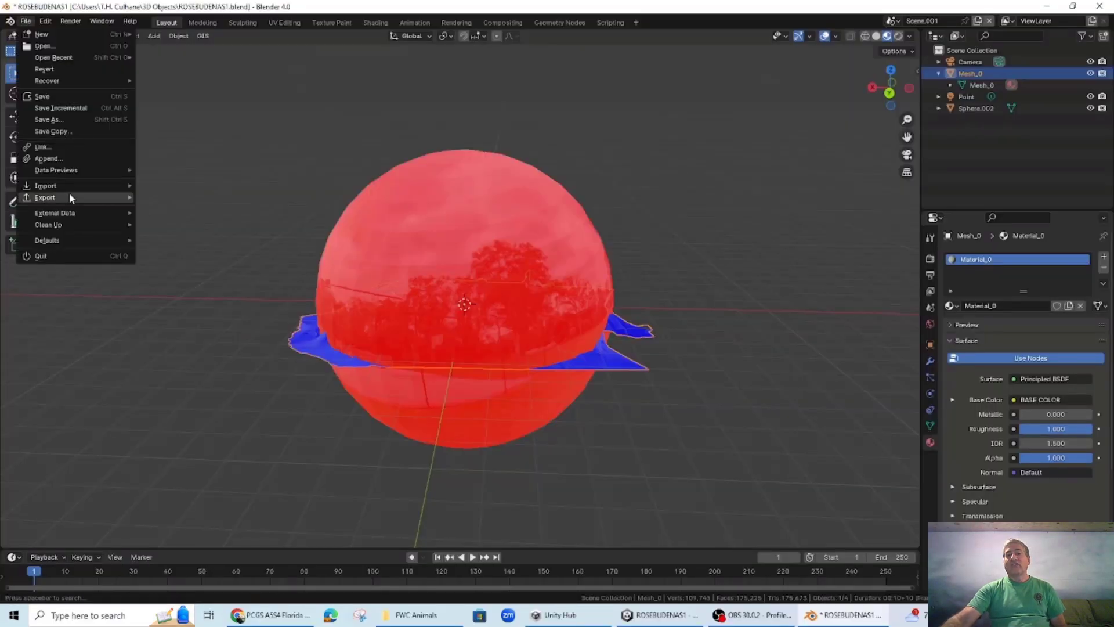
mouse_move(69, 195)
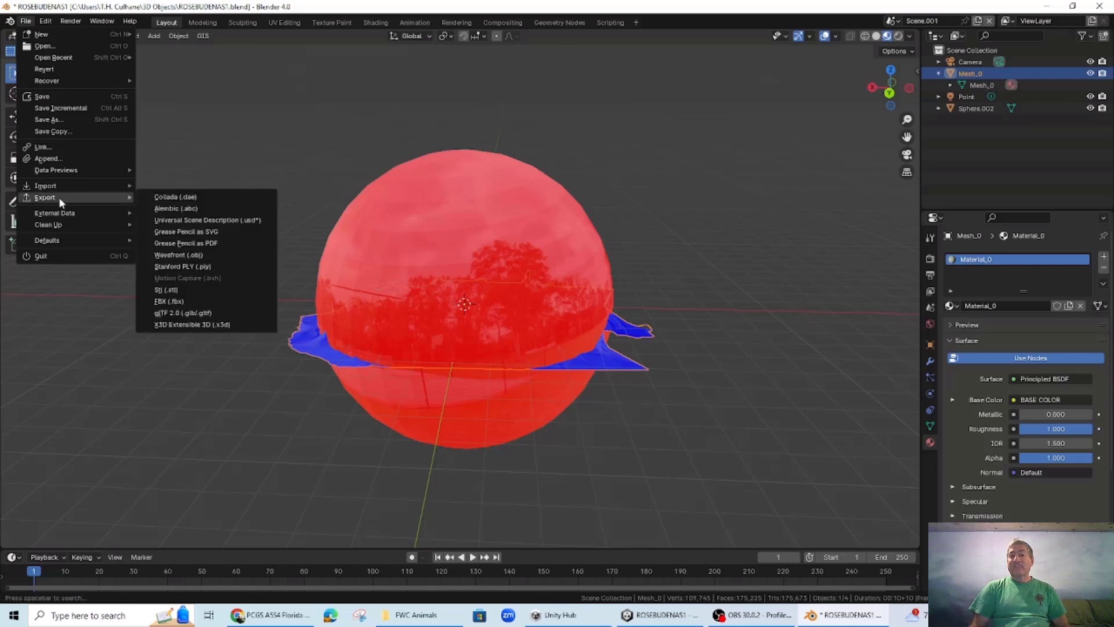
left_click(187, 301)
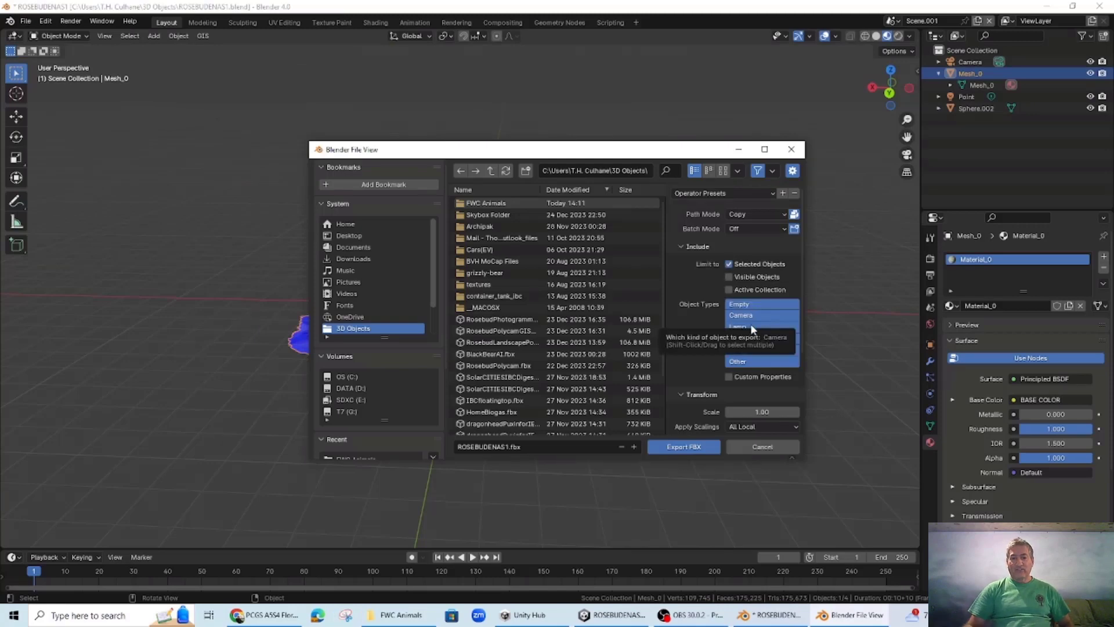
left_click(507, 447)
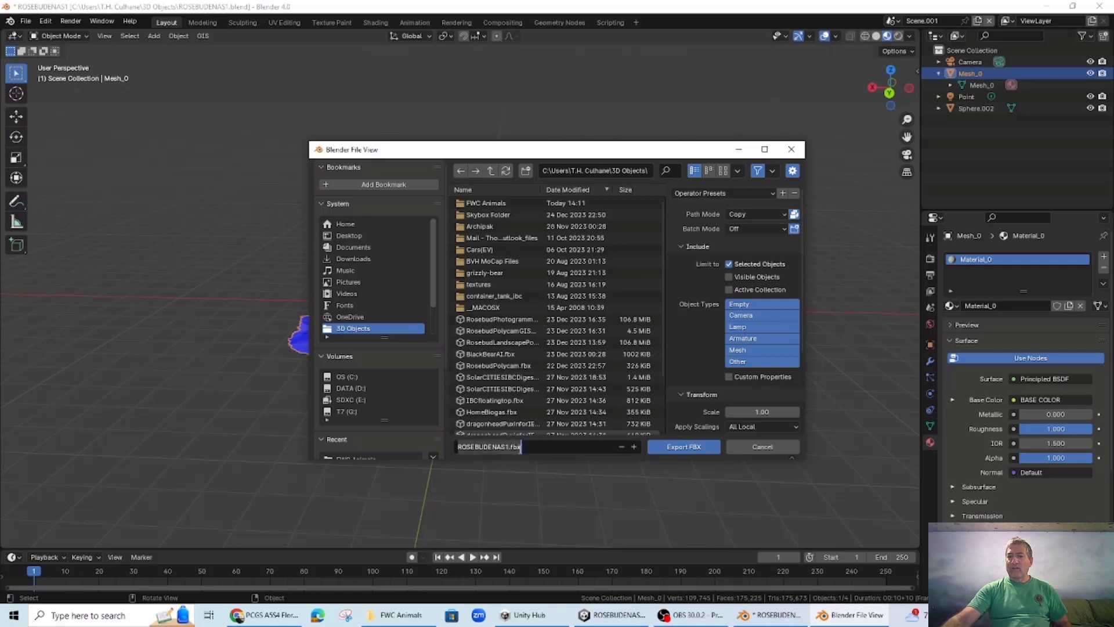
left_click(760, 215)
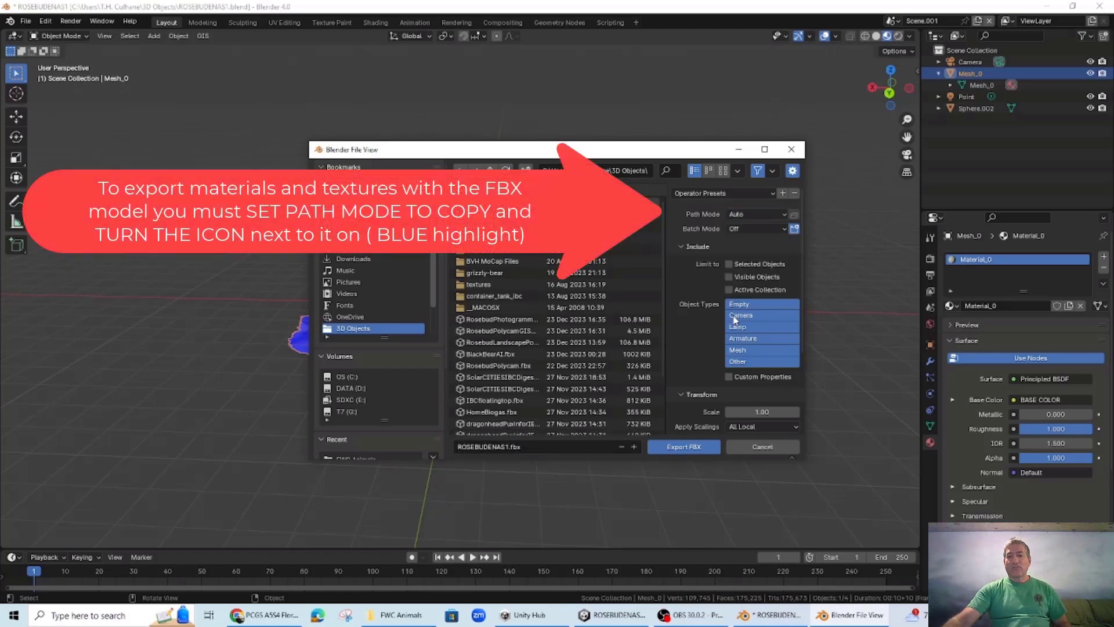
left_click(742, 215)
left_click(742, 292)
left_click(794, 214)
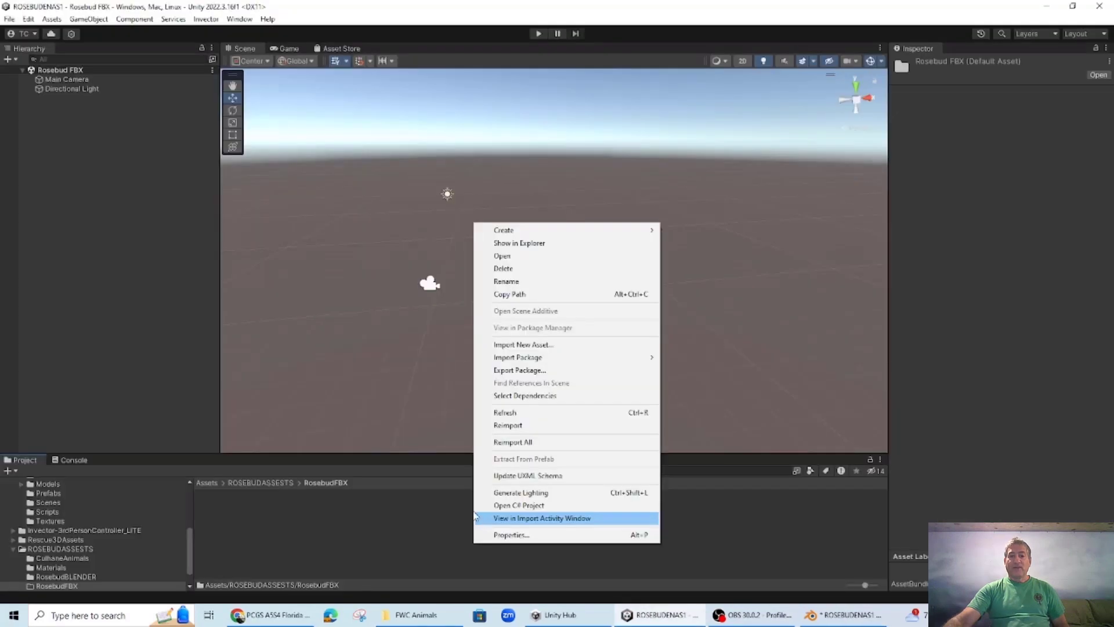
Switch to Unity and import ROSEBUDENAS1map.fbx and ROSEBUDENAS1sphere.fbx into the RosebudFBX assets folder
right_click(406, 511)
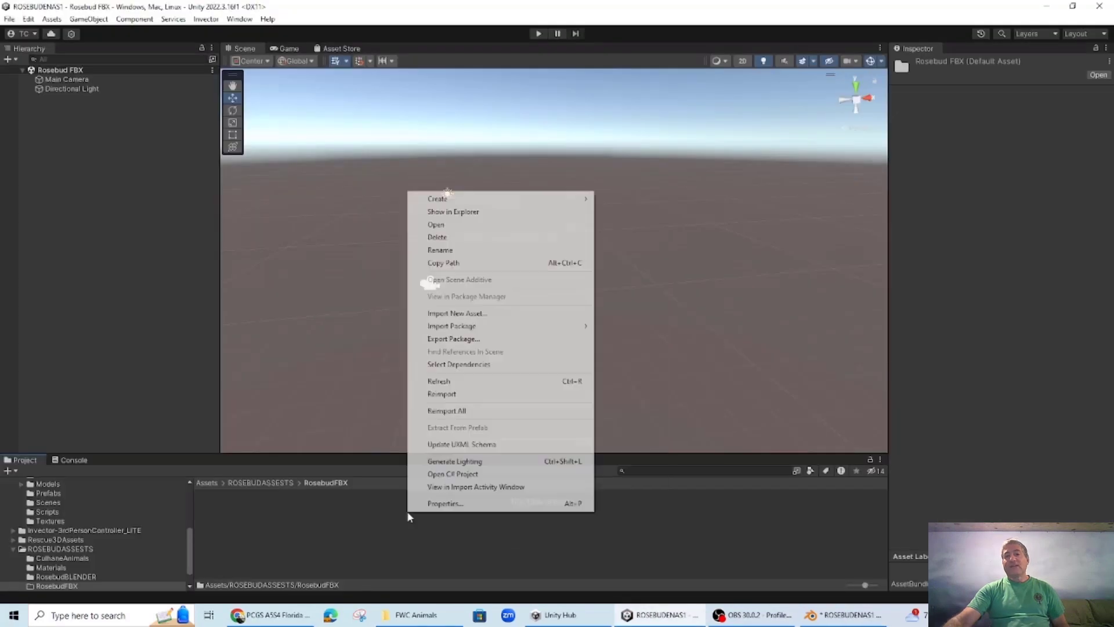
left_click(464, 314)
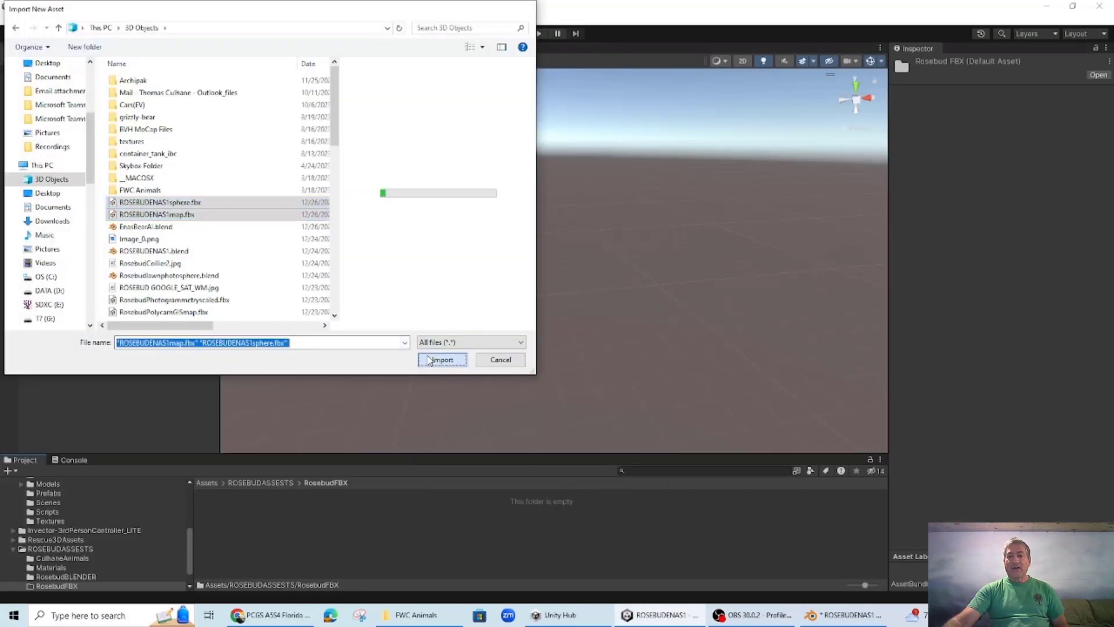
left_click(430, 359)
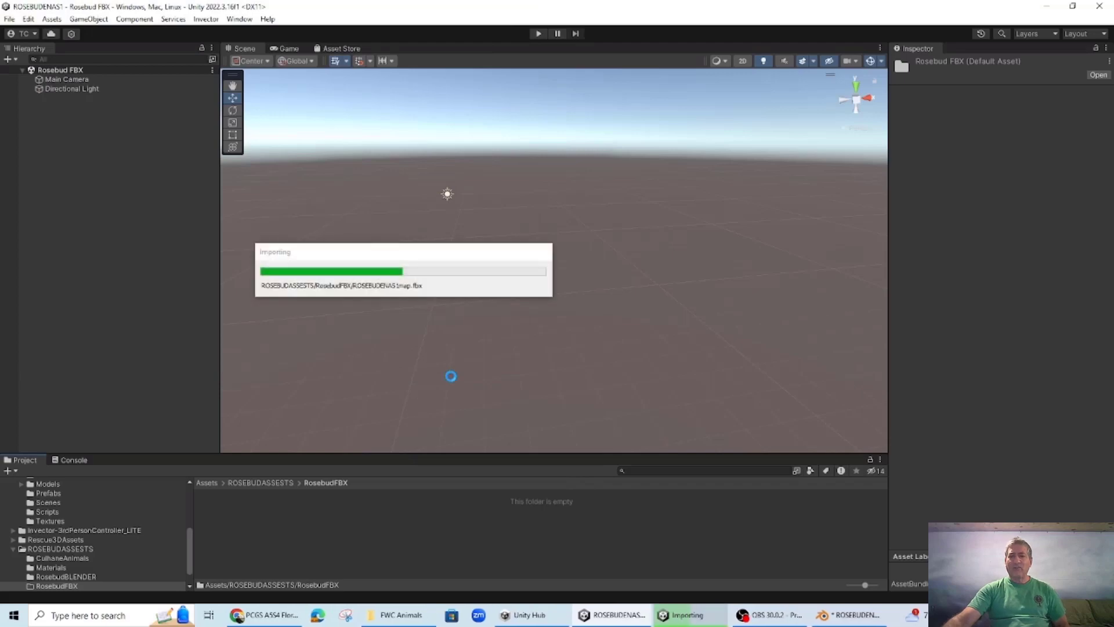
Add the imported landscape map and photosphere models to the Rosebud FBX scene hierarchy
left_click_drag(221, 513, 50, 154)
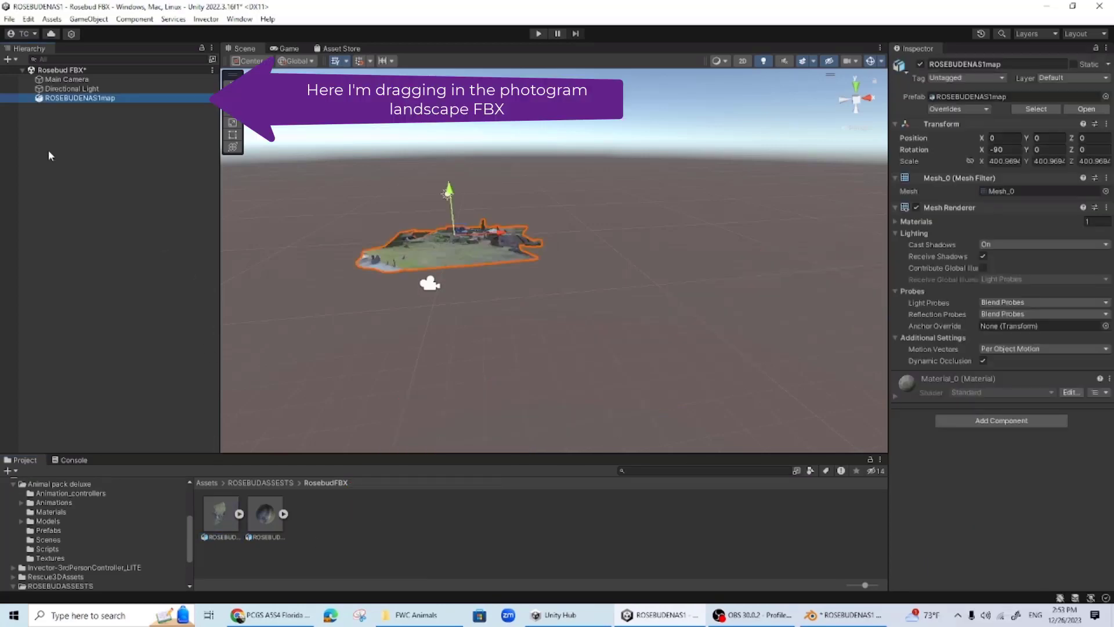
left_click_drag(265, 514, 87, 108)
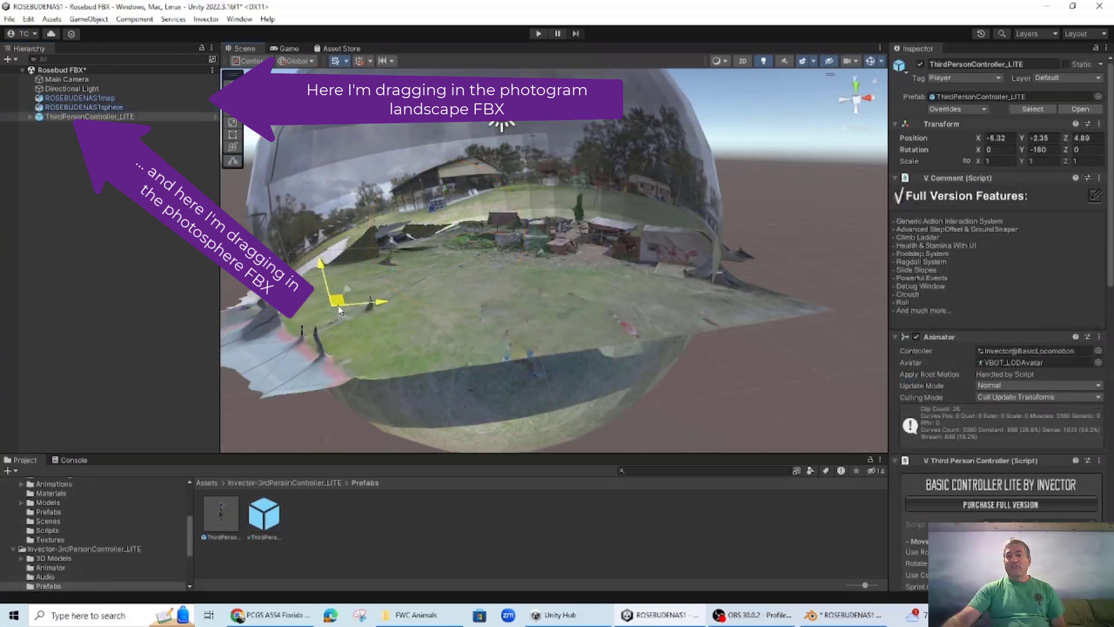
Move the ThirdPersonController_LITE character across the landscape to about X 10.32, Y -4.51, Z 19.95
left_click_drag(340, 310, 598, 181)
scroll(674, 287, "up", 6)
middle_click_drag(673, 287, 653, 294)
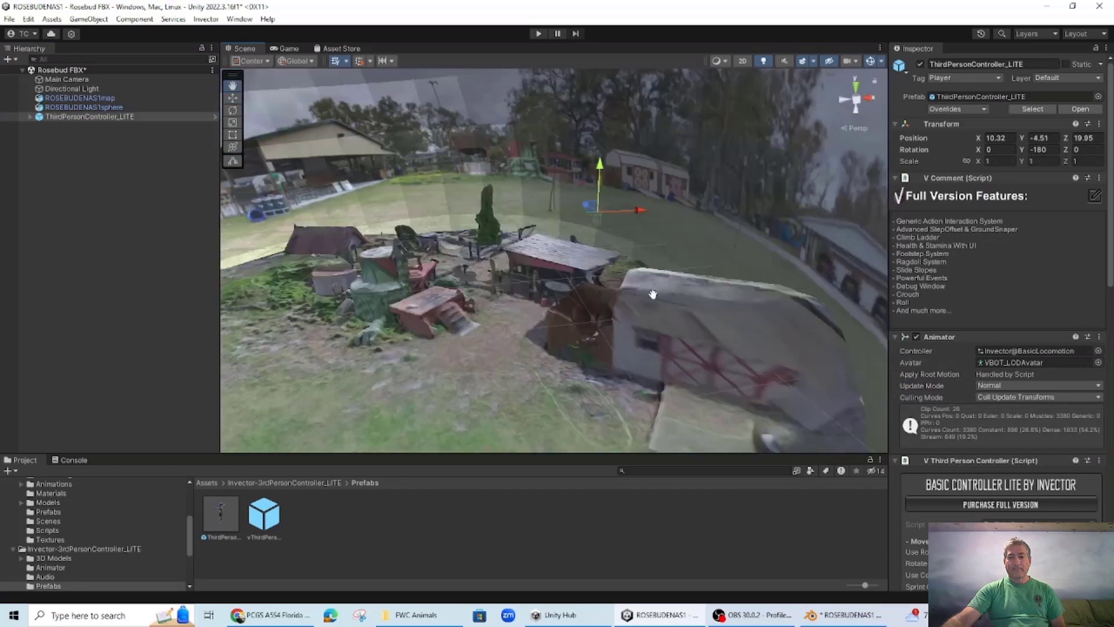
scroll(644, 296, "down", 10)
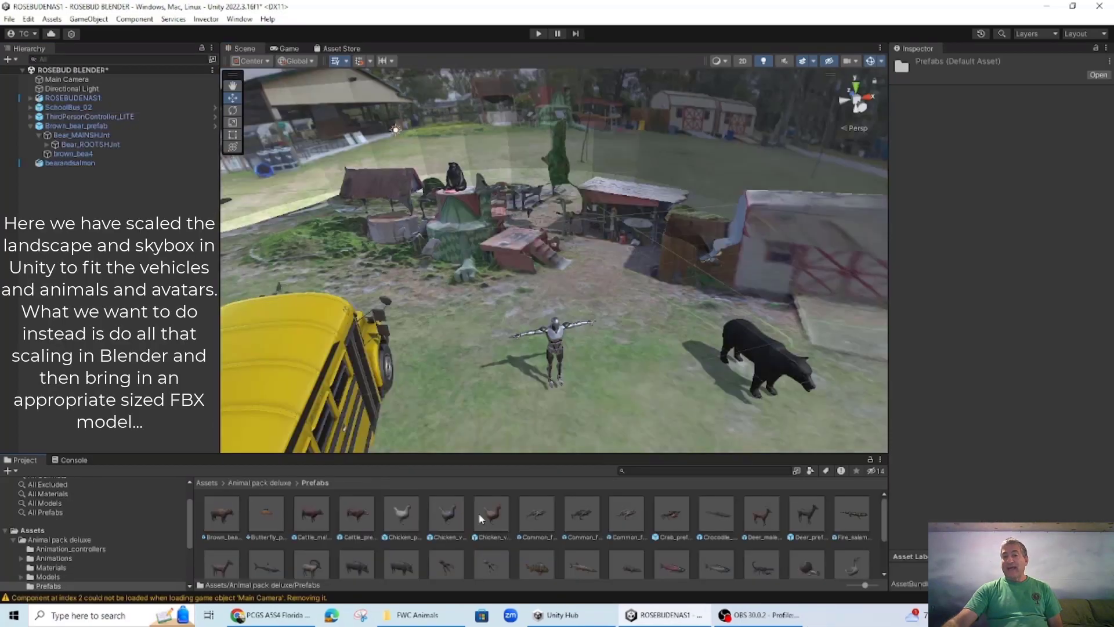
Place the Chicken_v3, Chicken_v2 and Chicken prefabs between the bus and the character in the ROSEBUD BLENDER scene
left_click_drag(480, 518, 503, 372)
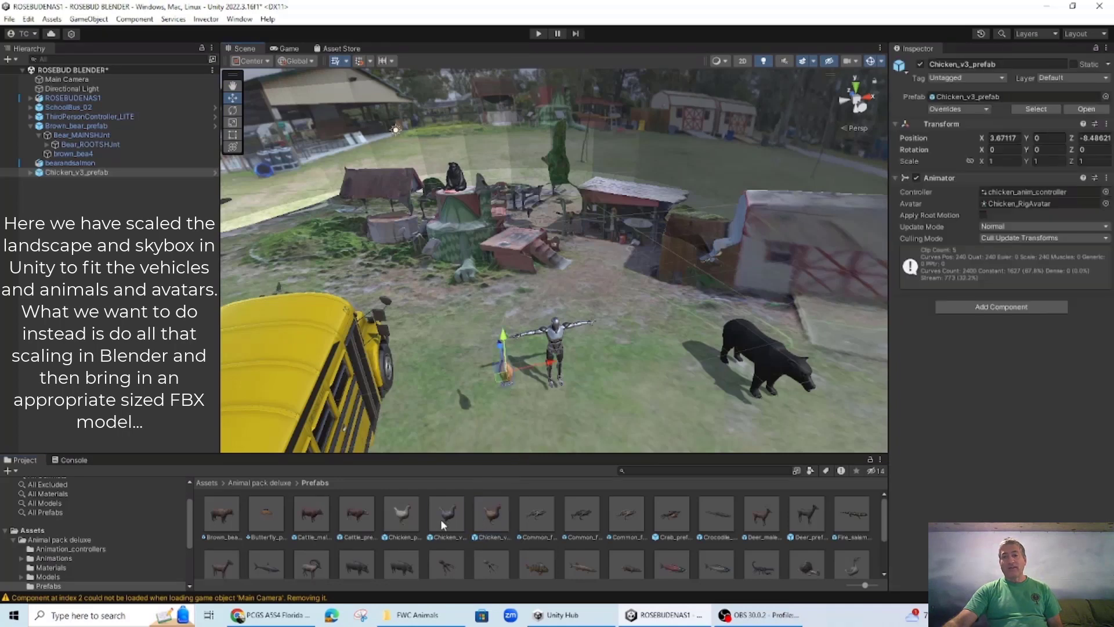
left_click_drag(440, 518, 430, 377)
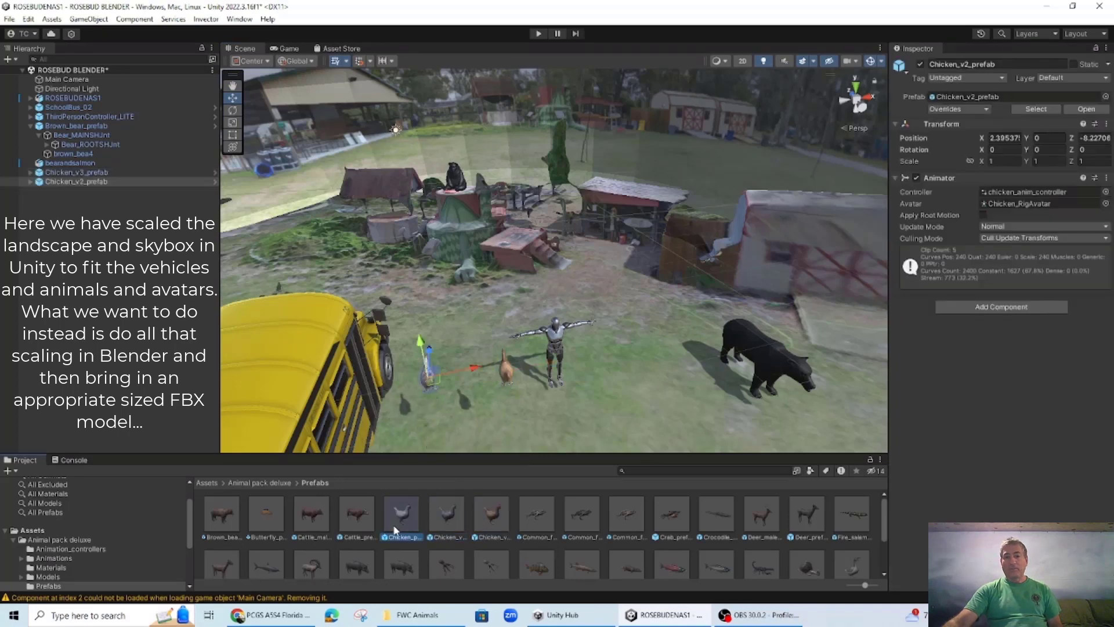
left_click_drag(395, 526, 467, 406)
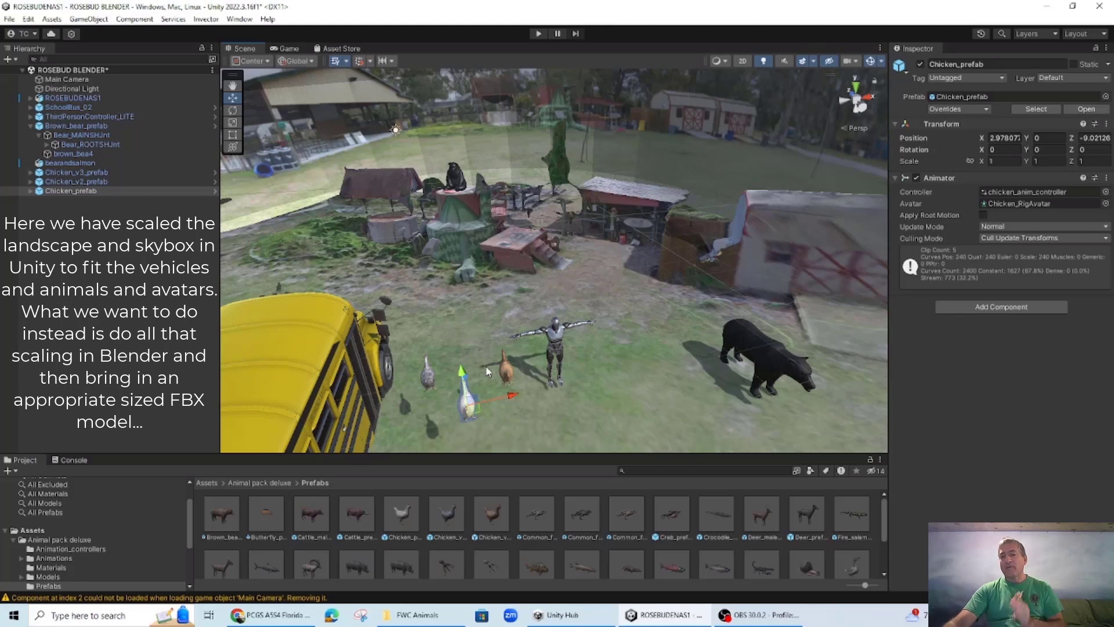
left_click_drag(461, 367, 458, 287)
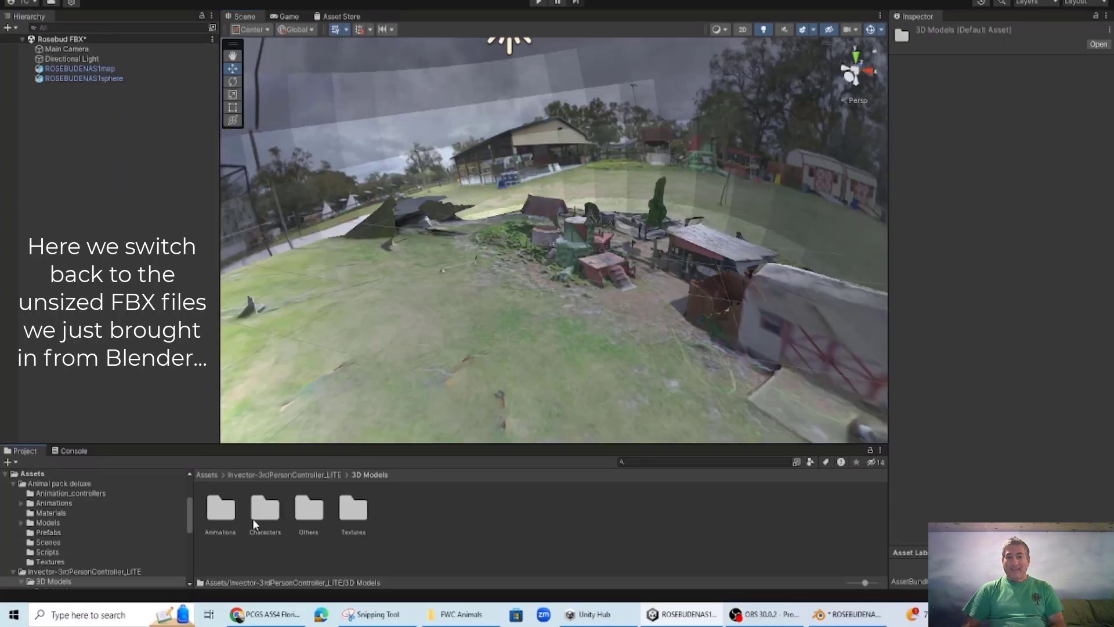
Place the VBOT_LOD1 model from the Invector@V-Bot 2.0 FBX folder on the grass in the Rosebud FBX scene
double_click(266, 518)
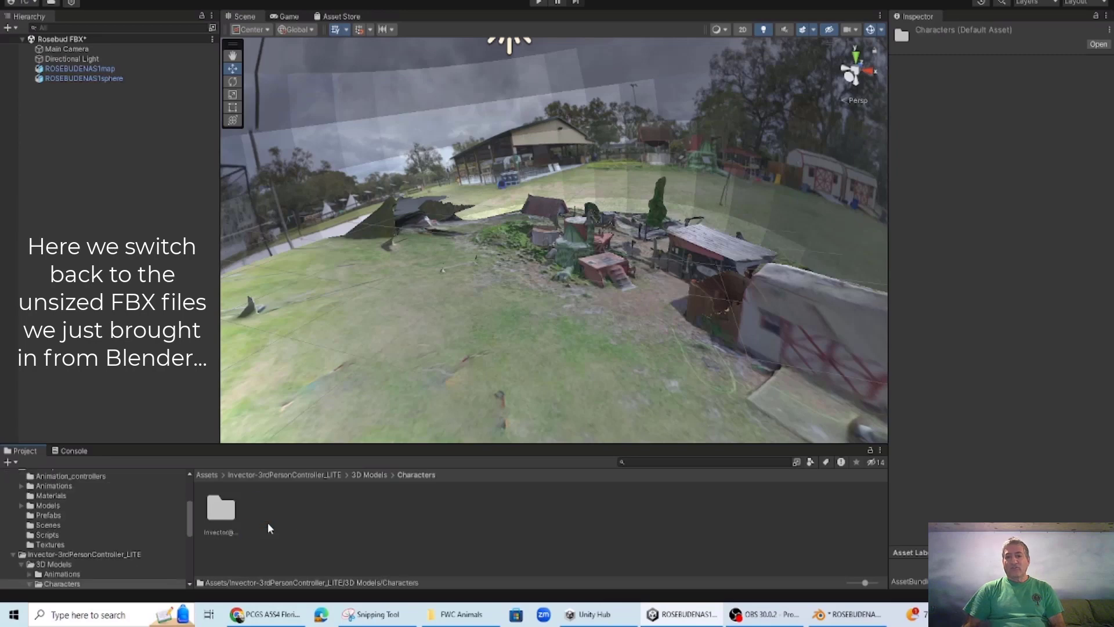
double_click(221, 510)
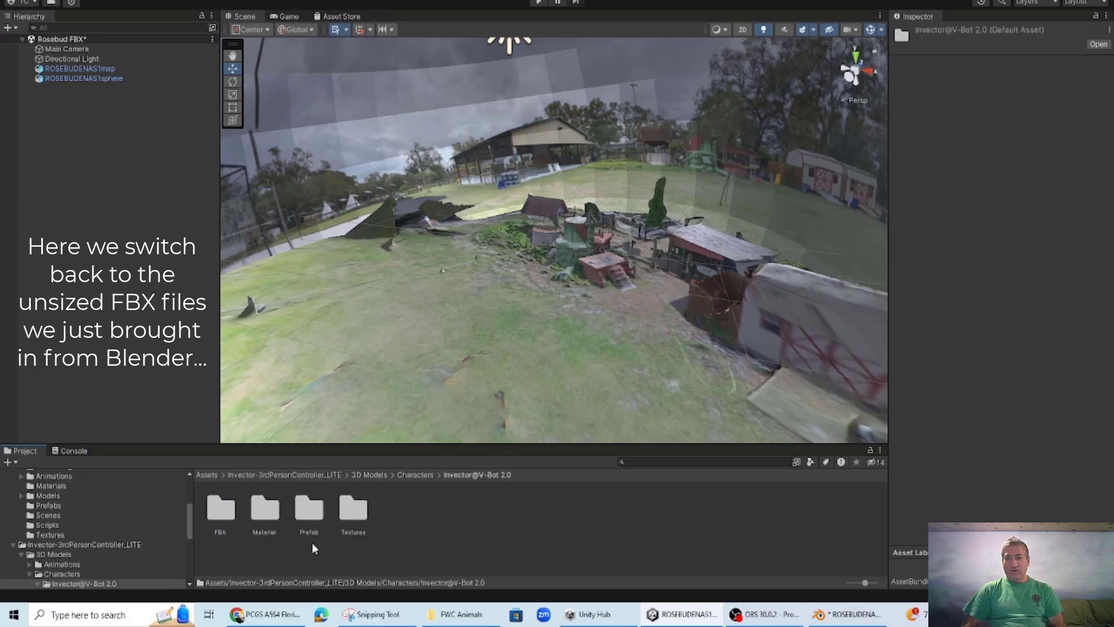
left_click(305, 520)
double_click(227, 512)
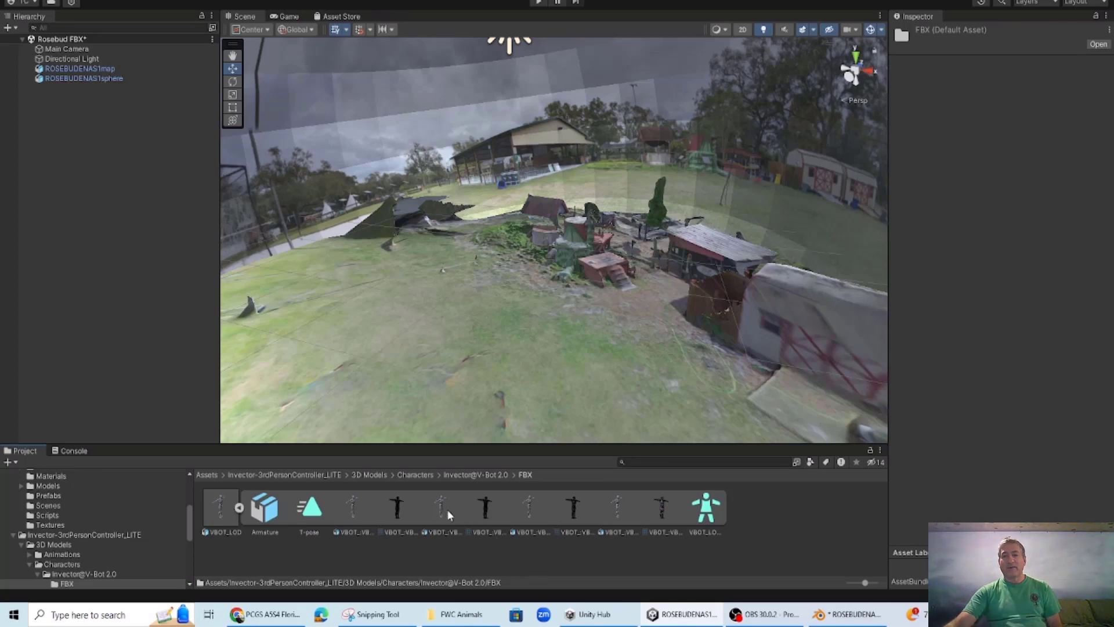
left_click_drag(441, 509, 481, 348)
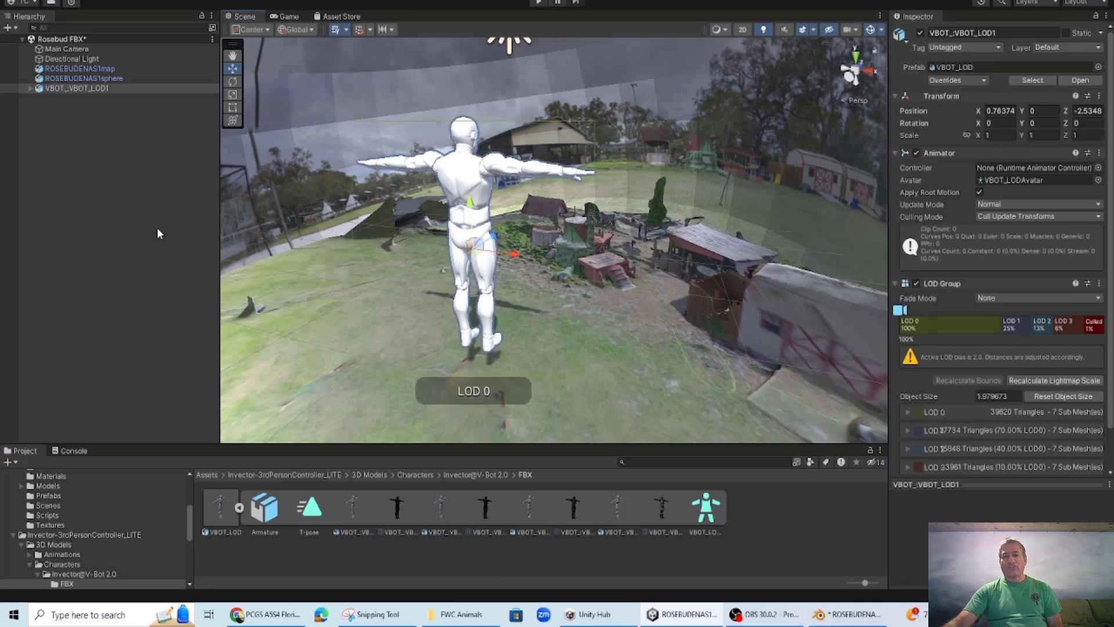
Reduce the V-Bot in the scene to its LOD0 mesh and raise it to a Y position of about 0.648
left_click(30, 88)
left_click(31, 89)
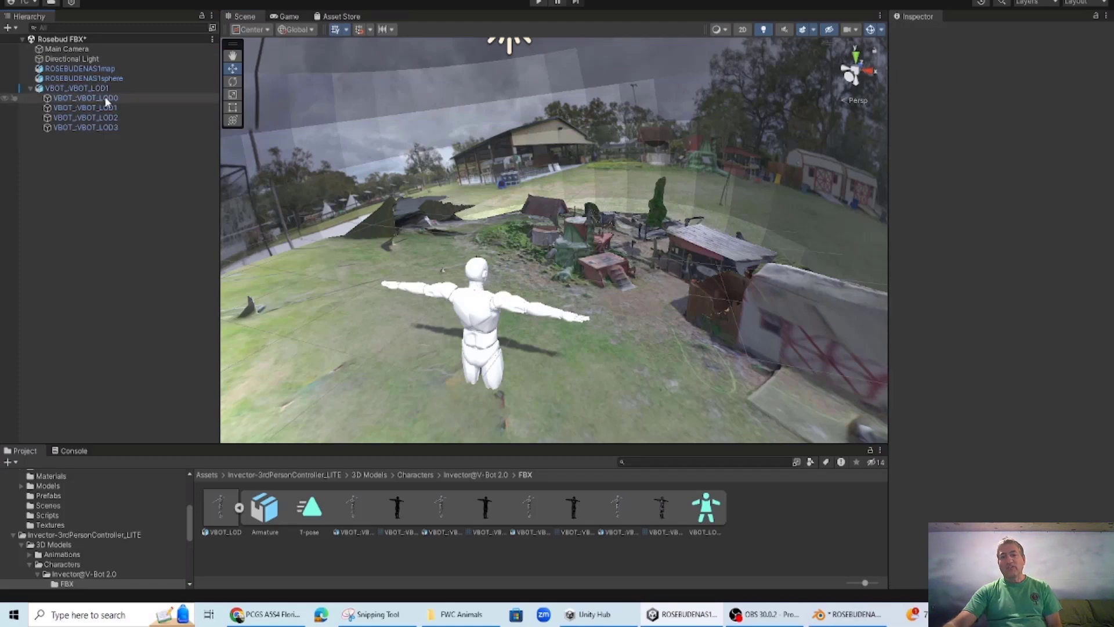
left_click(51, 88)
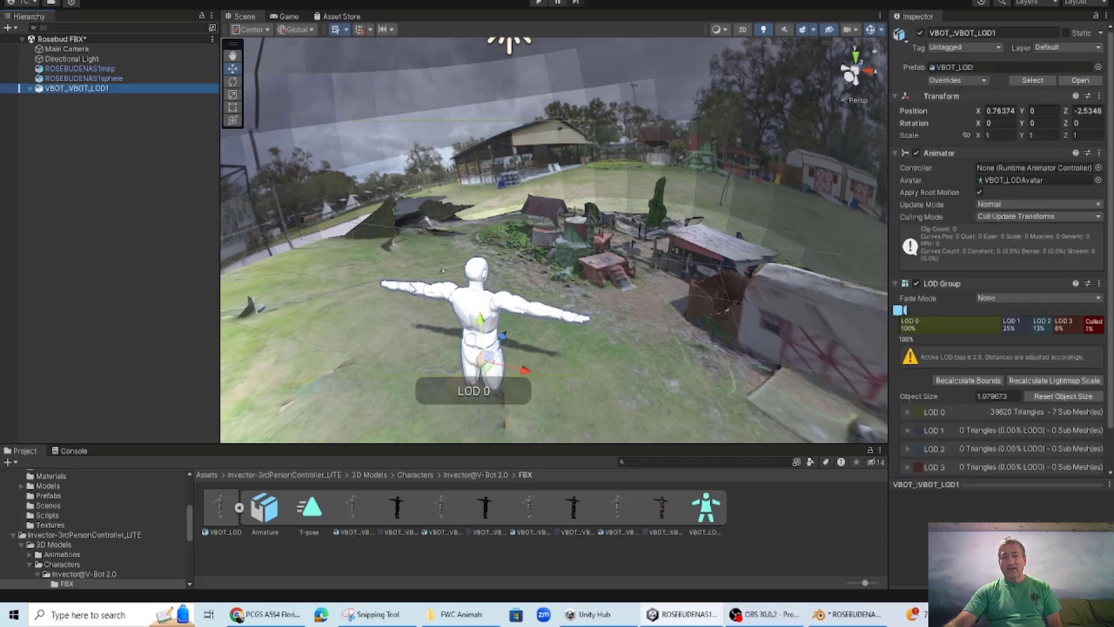
left_click_drag(473, 316, 500, 253)
Find the FBX Exporter in the Package Manager's Unity Registry by searching for "fbx", and install it
left_click(239, 21)
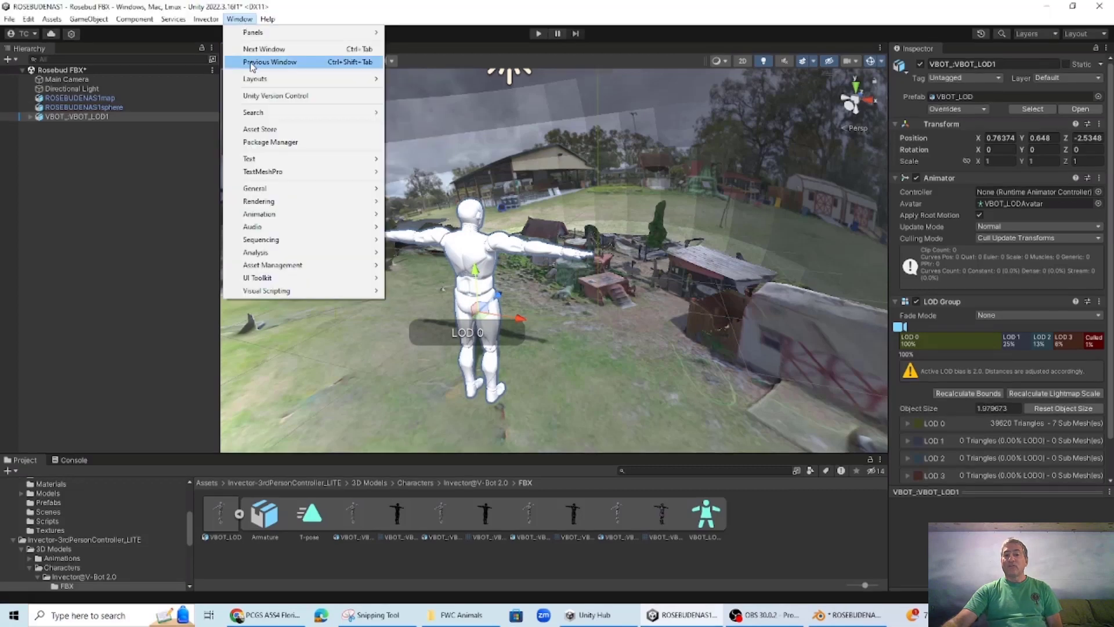
mouse_move(264, 116)
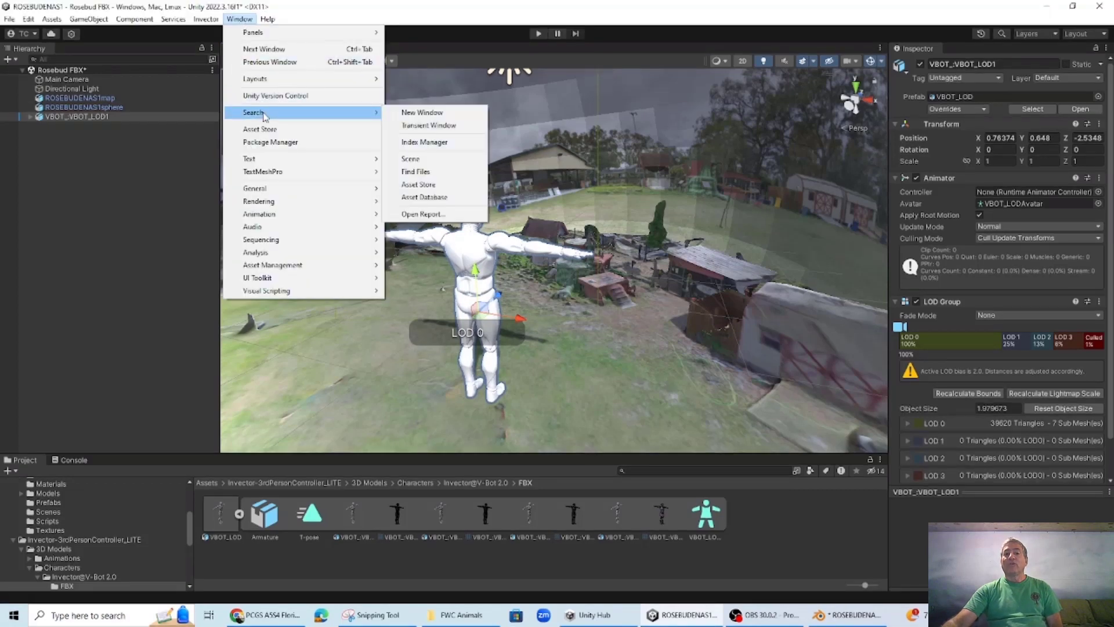
left_click(269, 143)
left_click(424, 69)
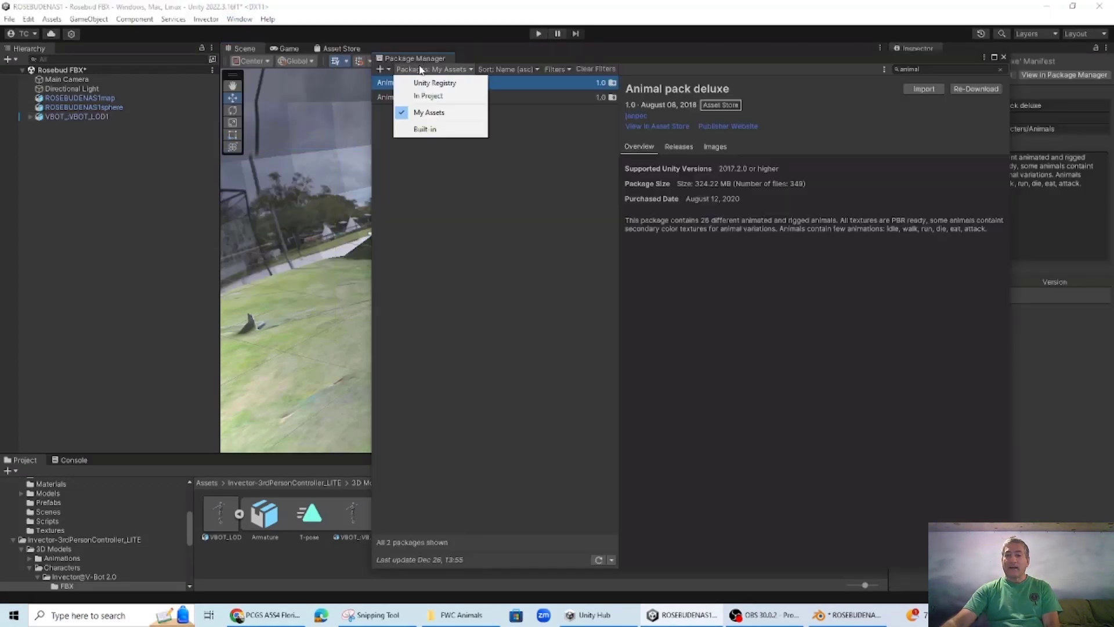
left_click(418, 129)
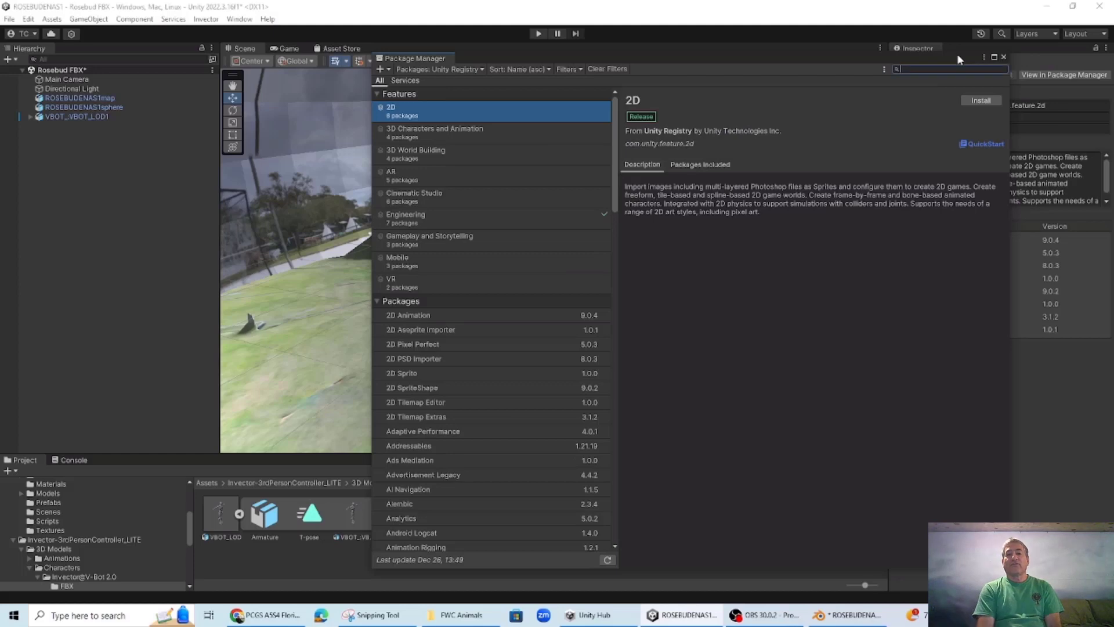
type("fbx")
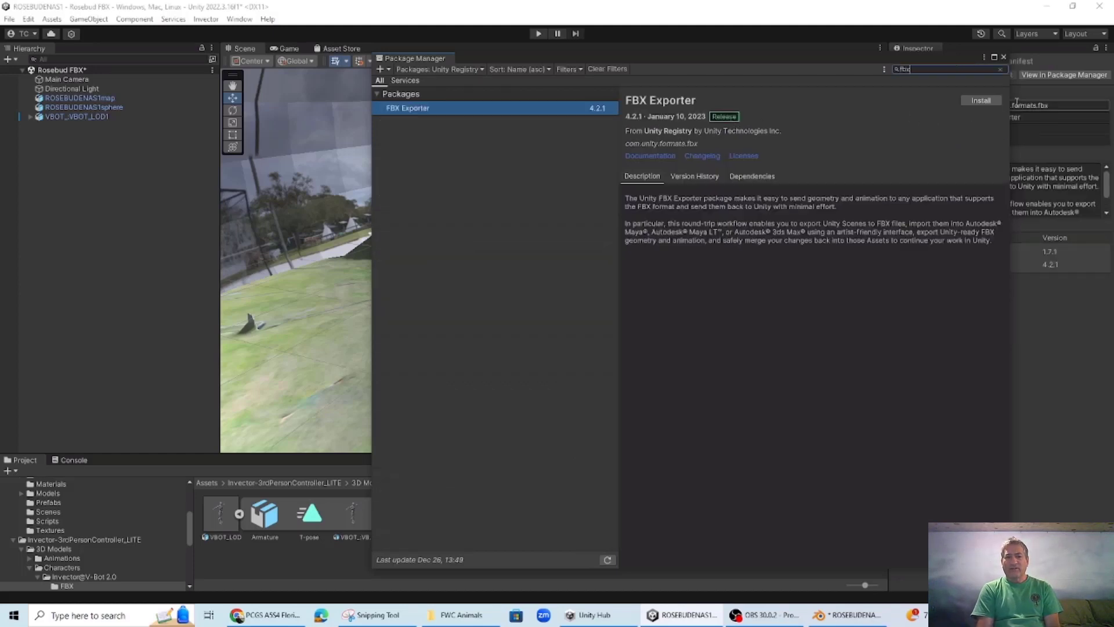
left_click(986, 100)
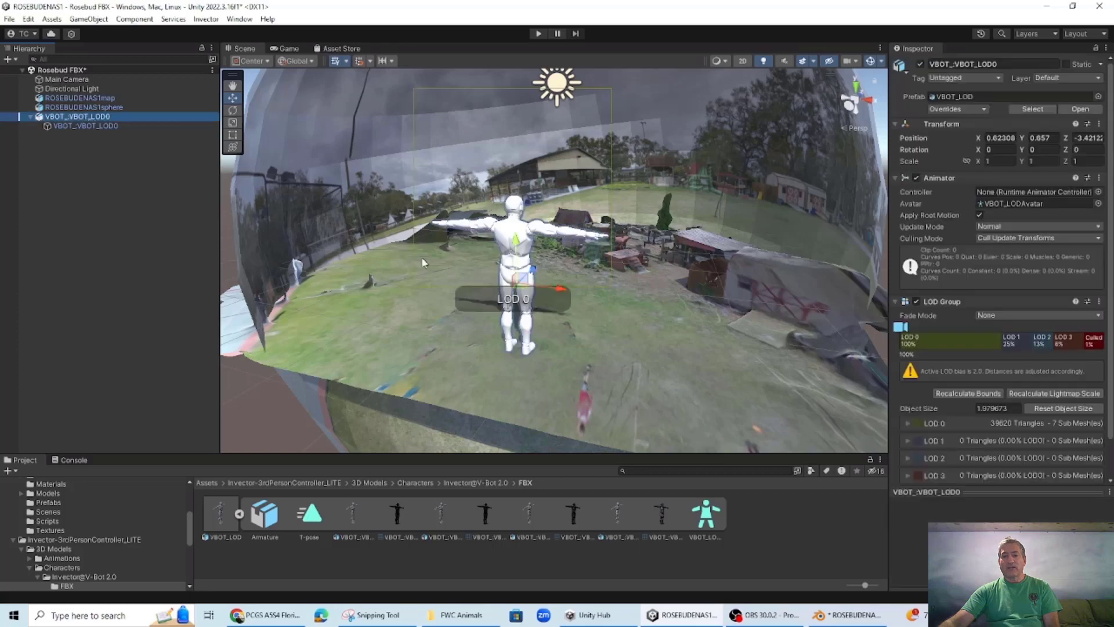
Open the FBX export options for the VBOT_LOD0 character in the Rosebud FBX scene
left_click(88, 19)
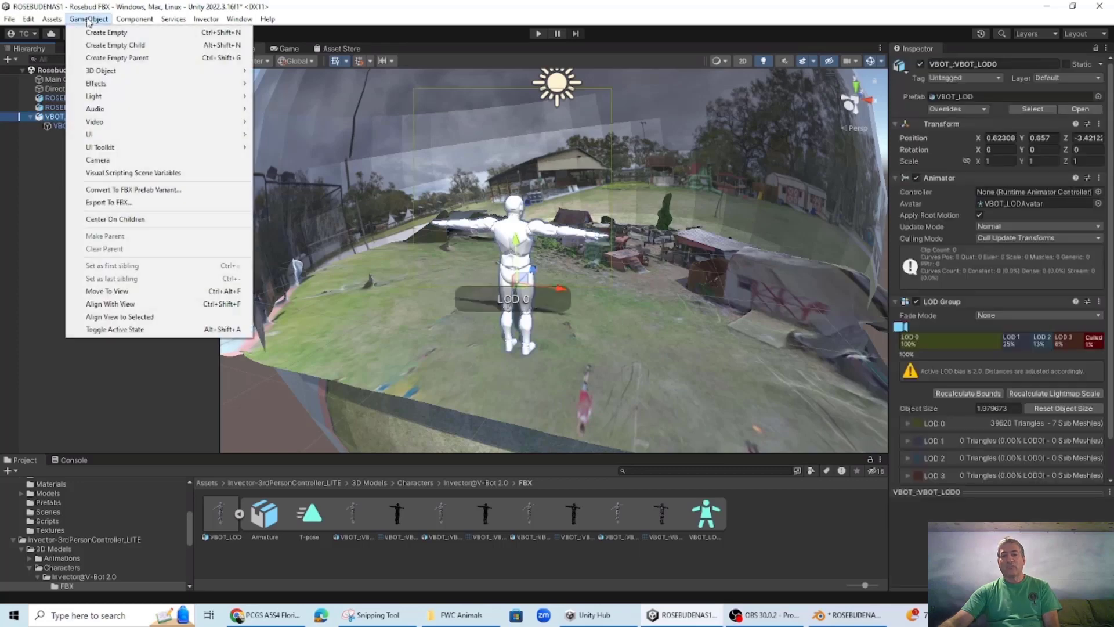
left_click(81, 202)
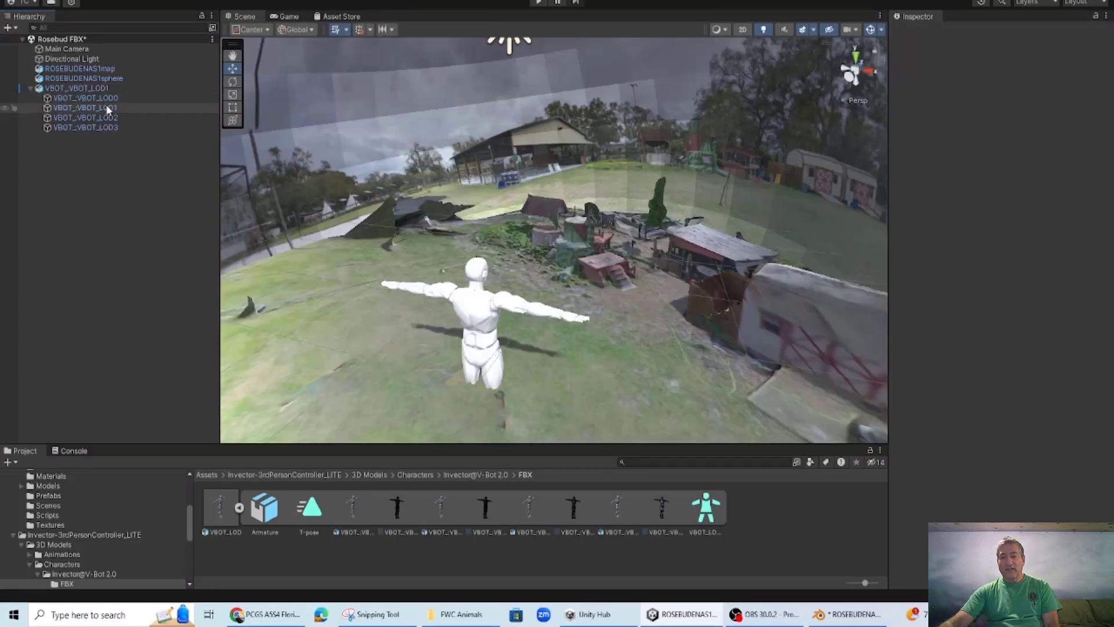
Delete the LOD1, LOD2 and LOD3 meshes from the V-Bot and adjust the remaining LOD0 character's height above the grass
left_click(108, 108)
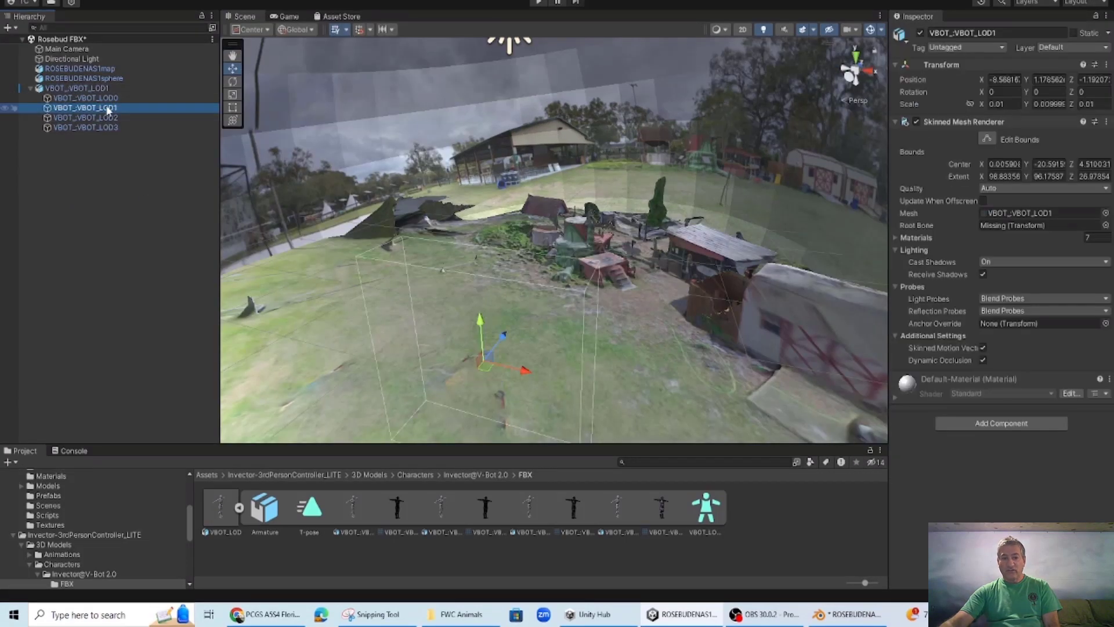
right_click(108, 109)
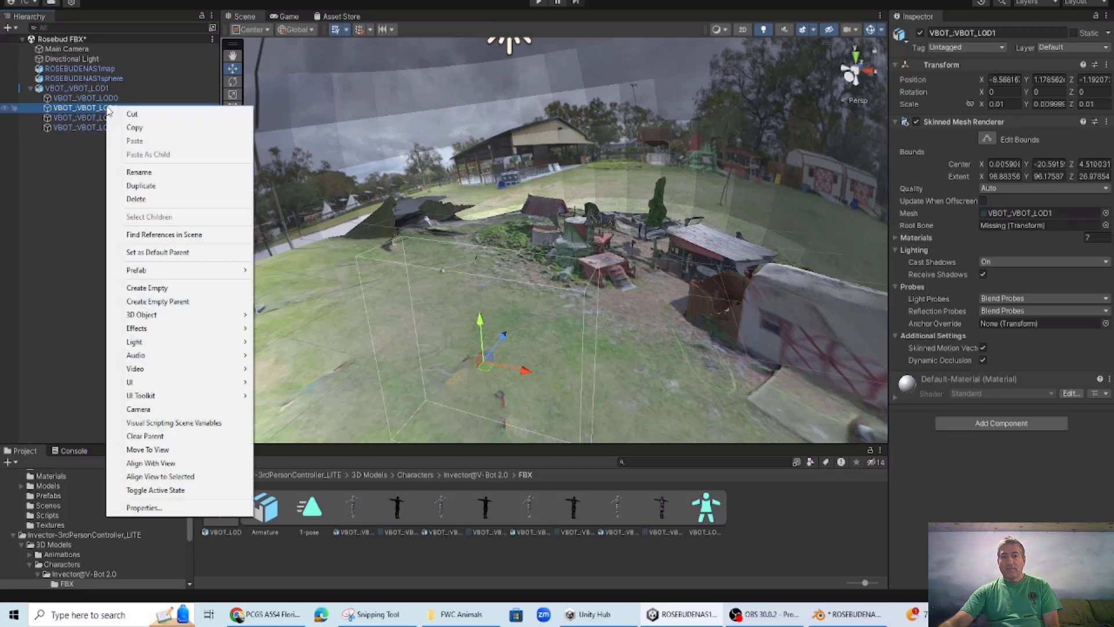
left_click(139, 199)
left_click(109, 108)
right_click(108, 108)
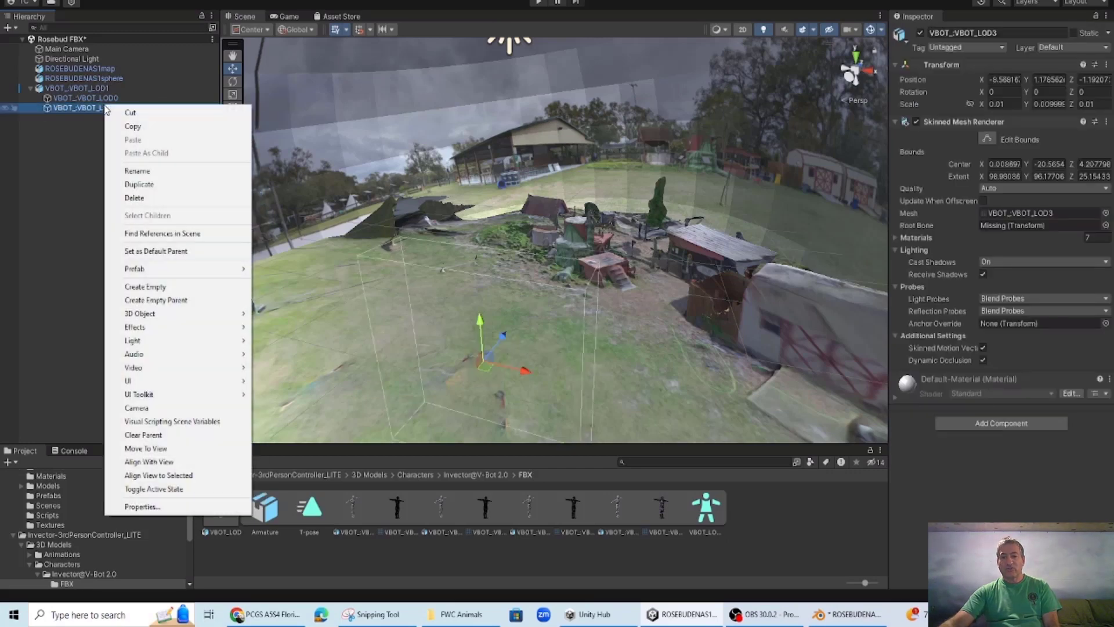
left_click(133, 198)
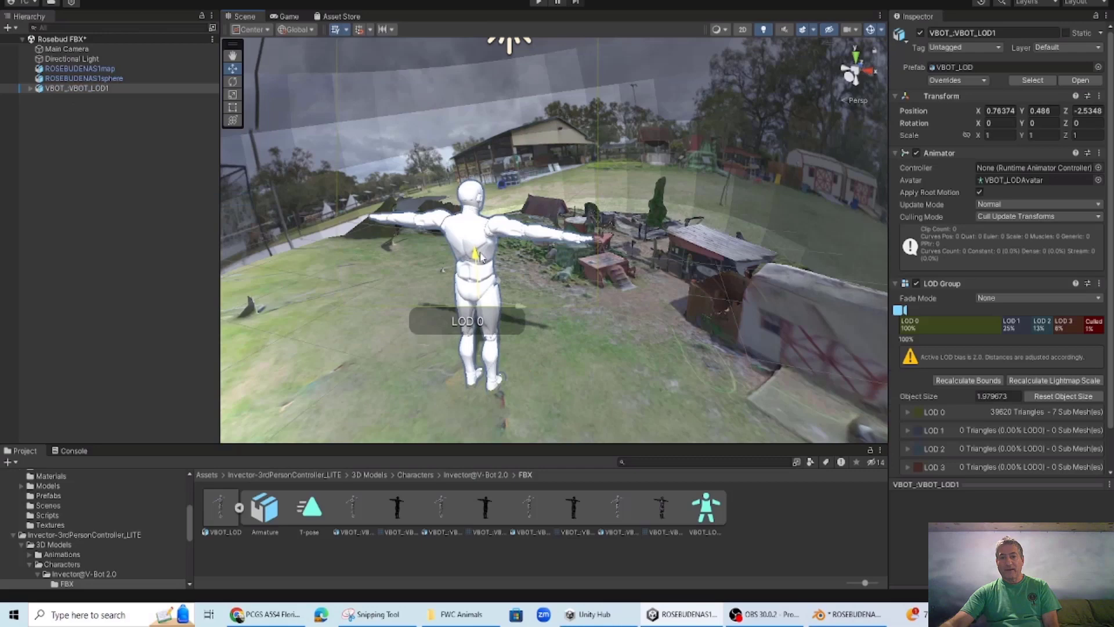
mouse_move(500, 254)
left_mouse_down()
mouse_move(500, 238)
mouse_move(502, 256)
left_mouse_up()
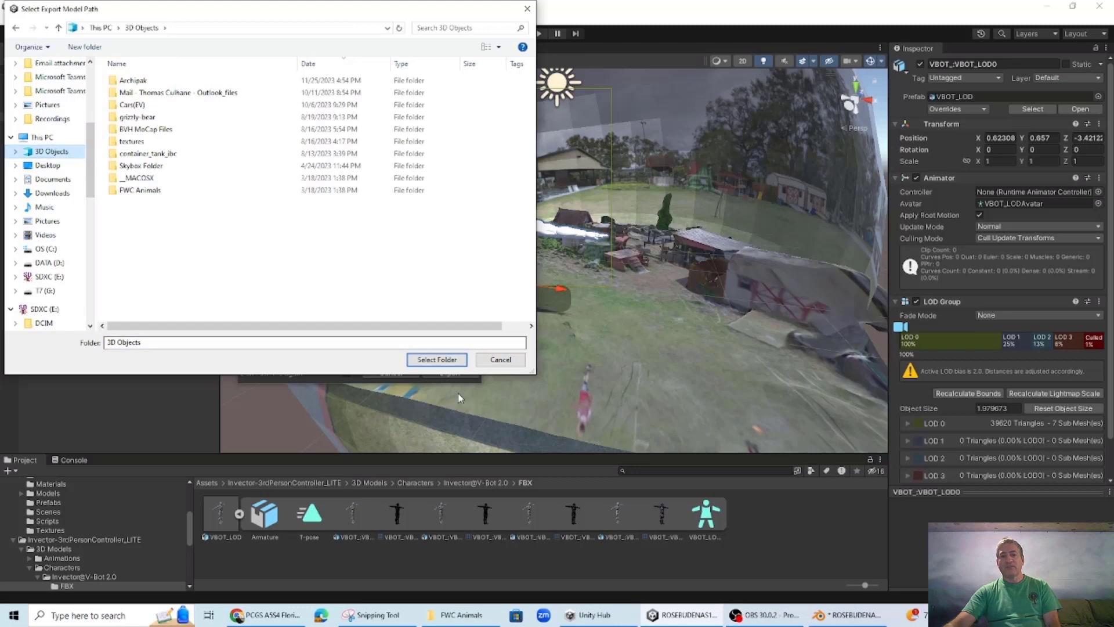
Export the V-Bot to the 3D Objects folder as a Binary FBX with Model(s) Only and embedded textures
left_click(437, 359)
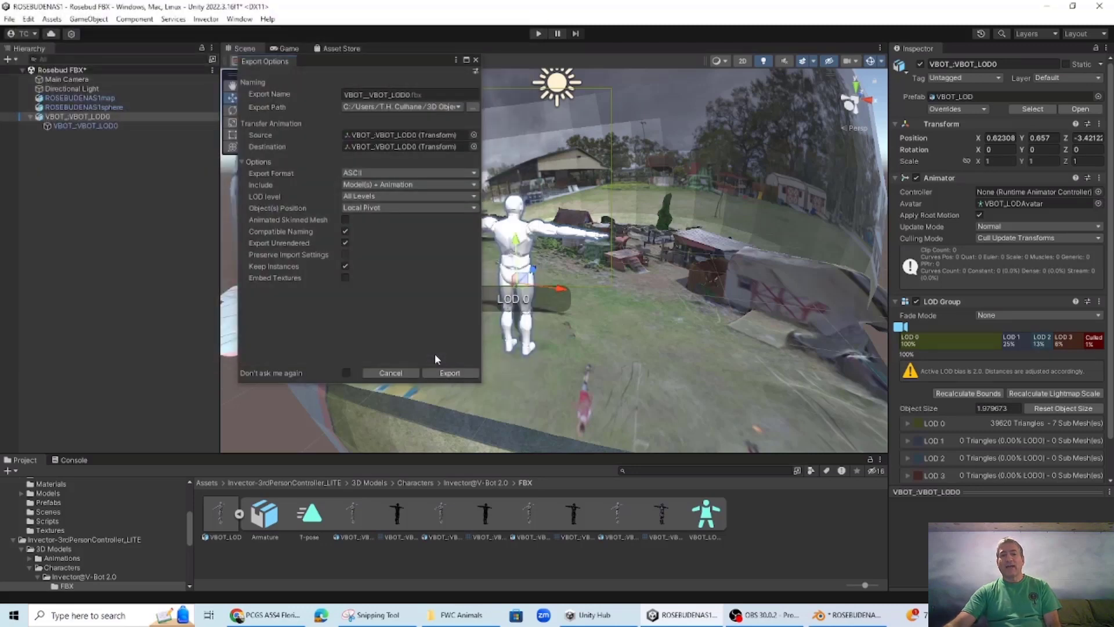
left_click(389, 174)
left_click(382, 199)
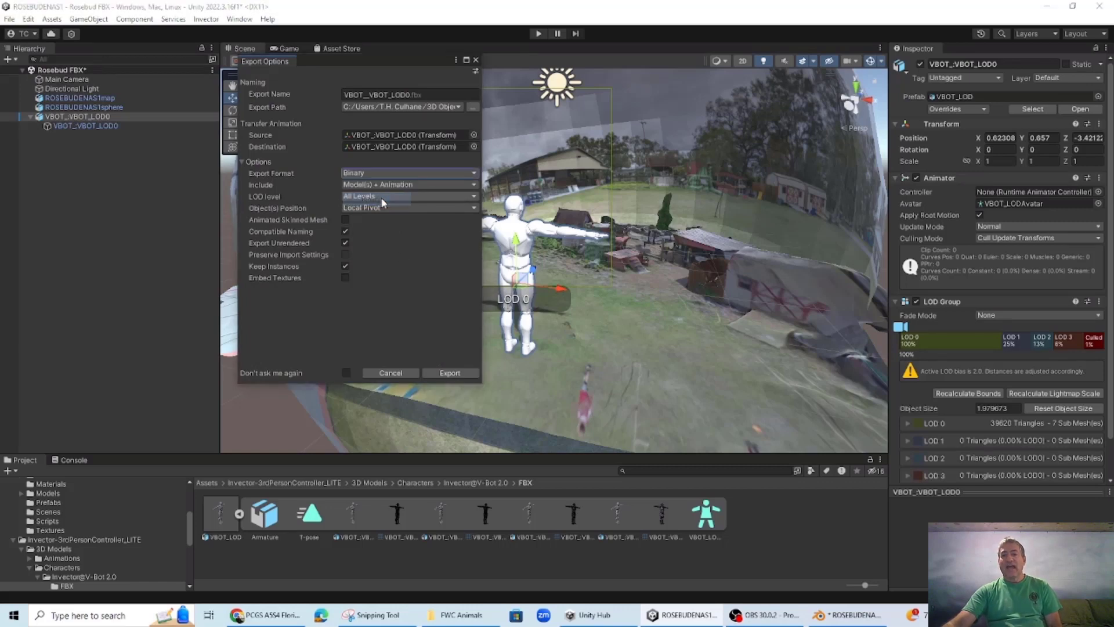
left_click(384, 184)
left_click(384, 199)
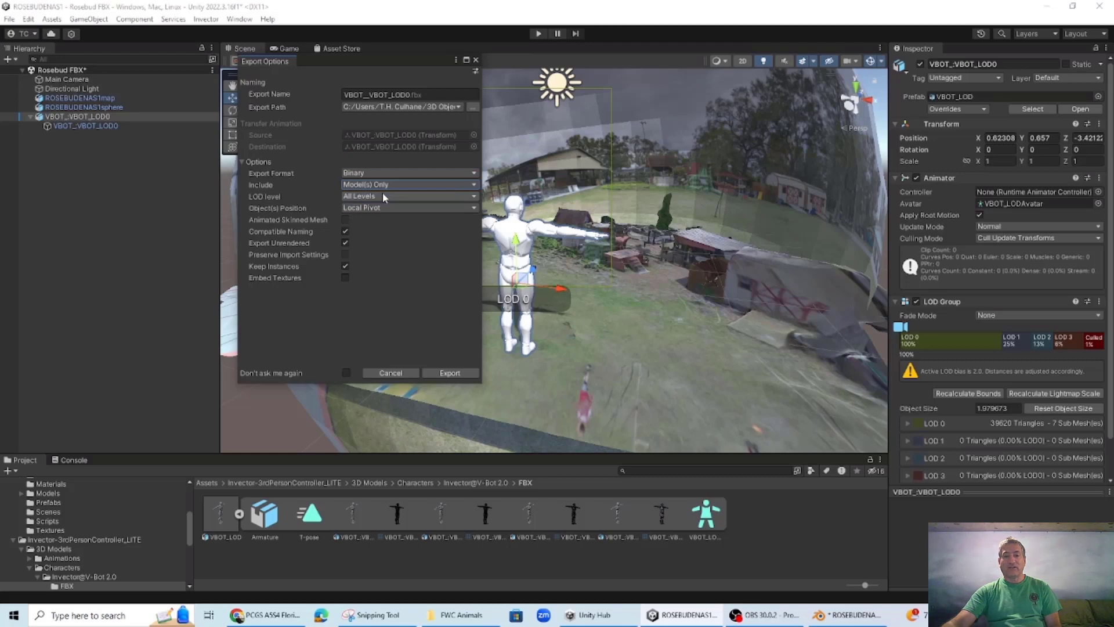
left_click(345, 277)
left_click(434, 373)
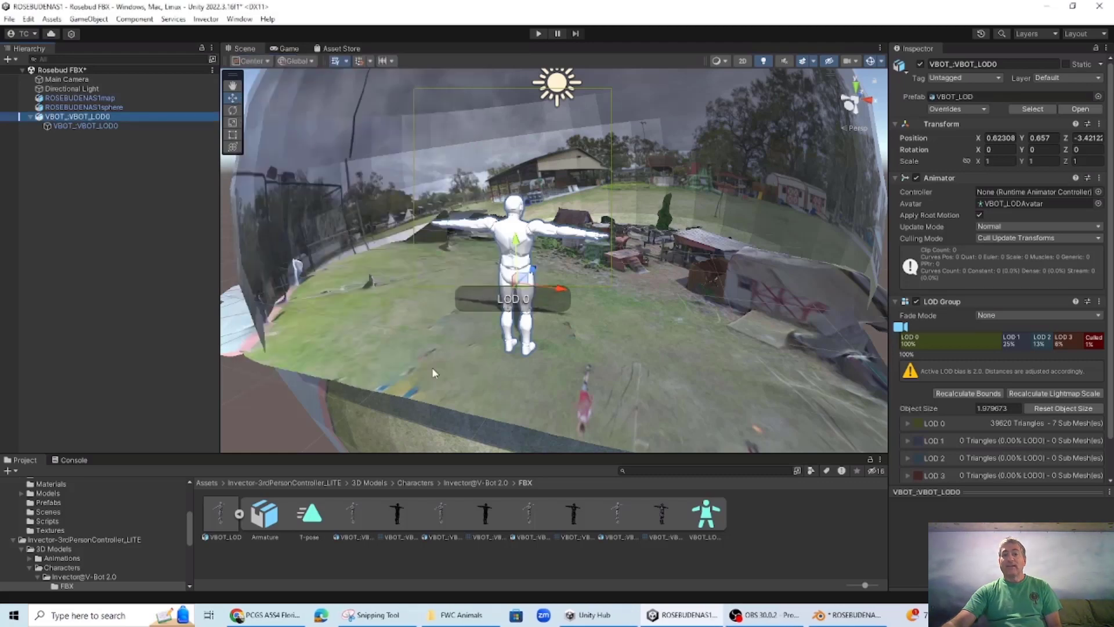
Switch to Blender and import the V-Bot LOD0 FBX from the 3D Objects folder into the ROSEBUDENAS1 file
left_click(848, 615)
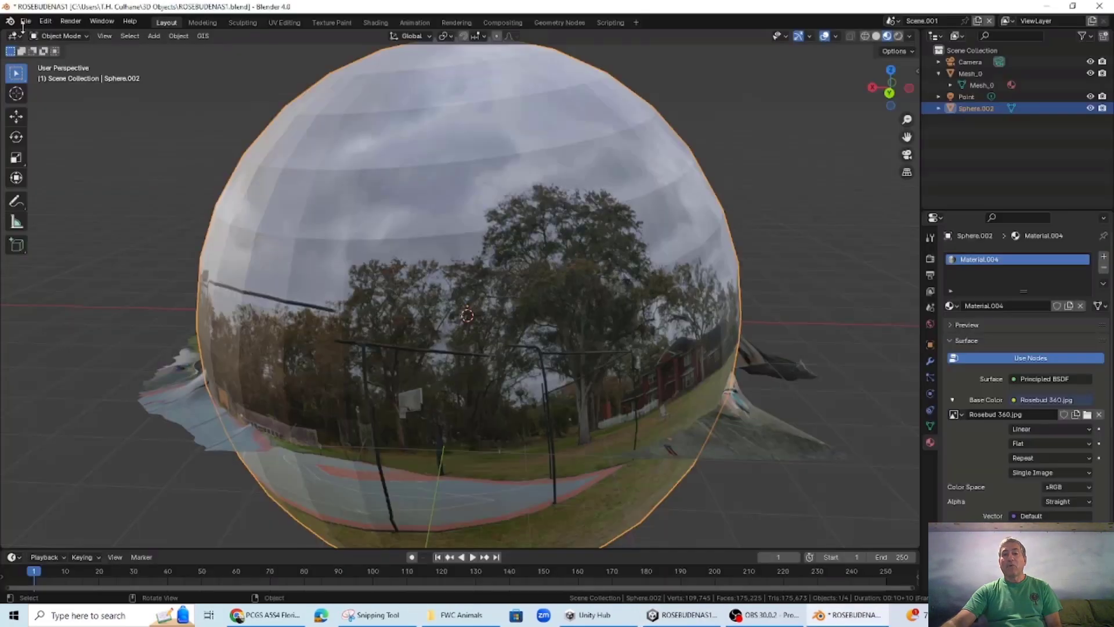
left_click(25, 21)
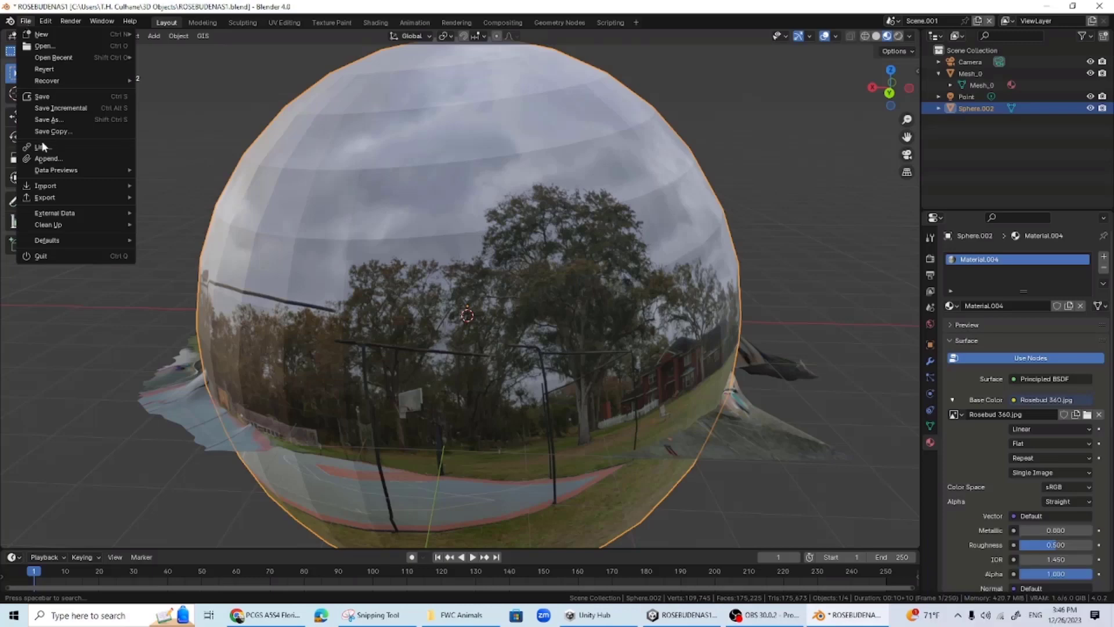
mouse_move(50, 185)
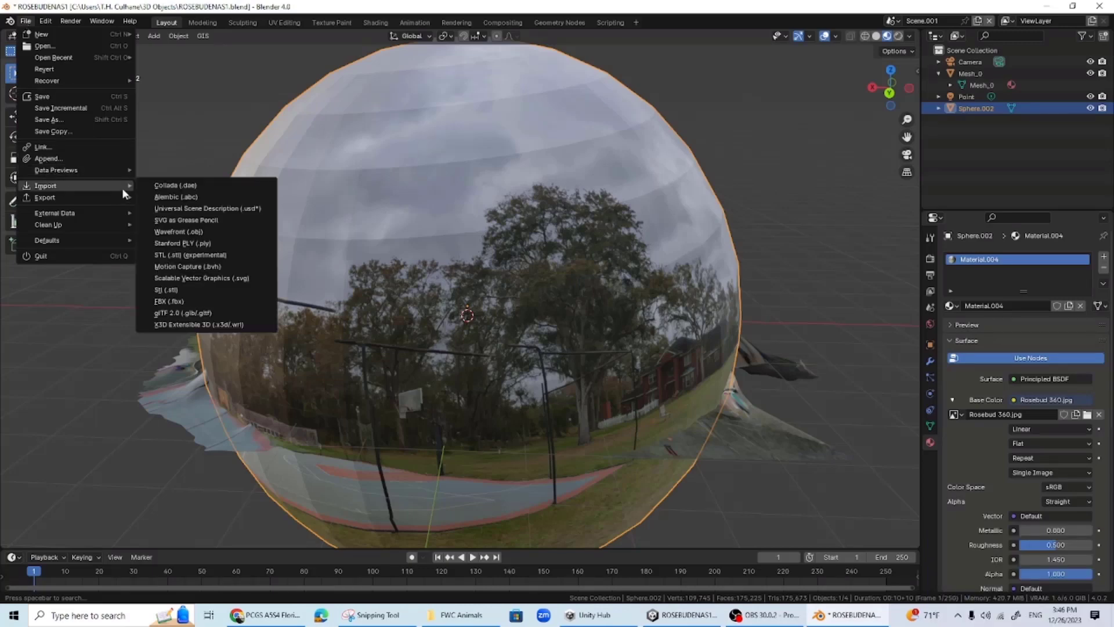
left_click(161, 302)
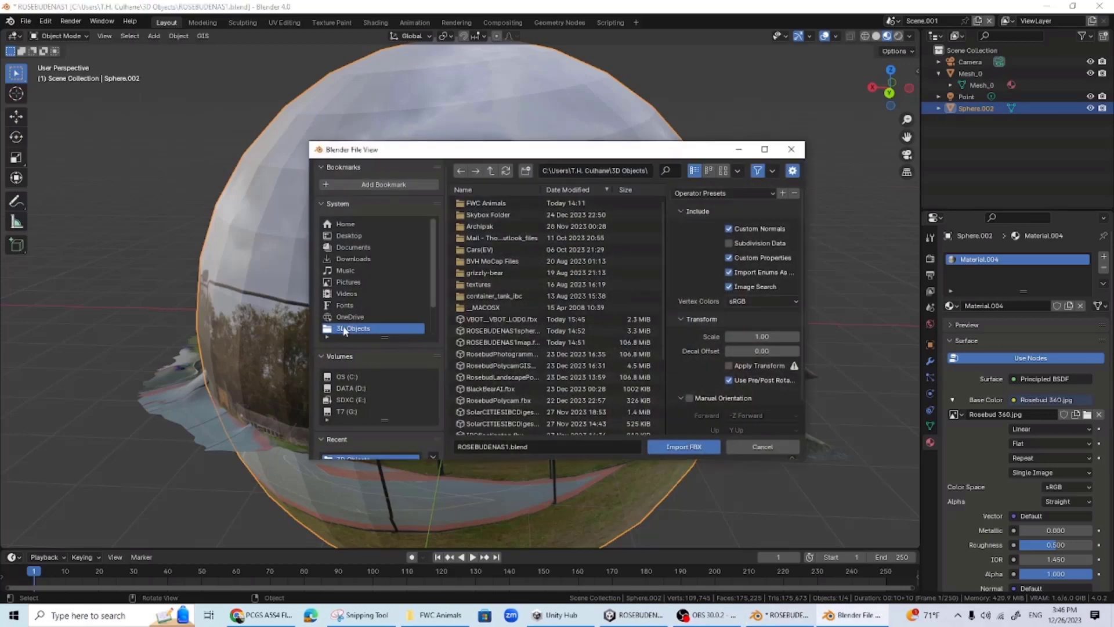
left_click(490, 319)
left_click(691, 445)
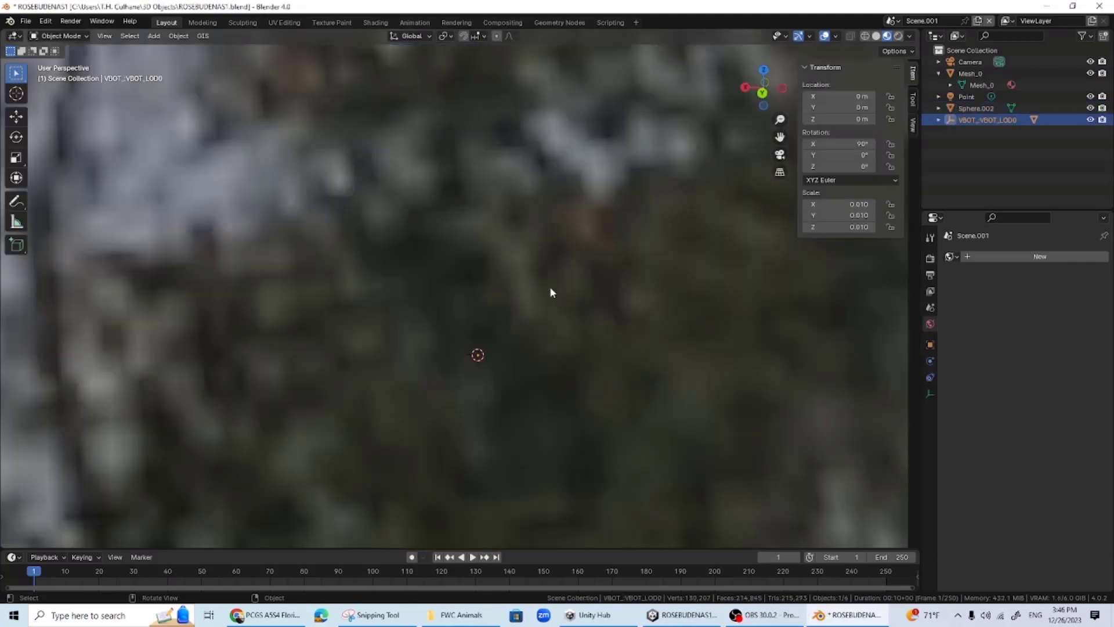
Select Mesh_0, Sphere.002 and the Point light, scale them up together until Mesh_0's scale is about 16.857, and reposition them around the character
scroll(550, 287, "up", 3)
scroll(549, 287, "down", 2)
middle_click_drag(549, 287, 499, 322)
left_click(981, 108)
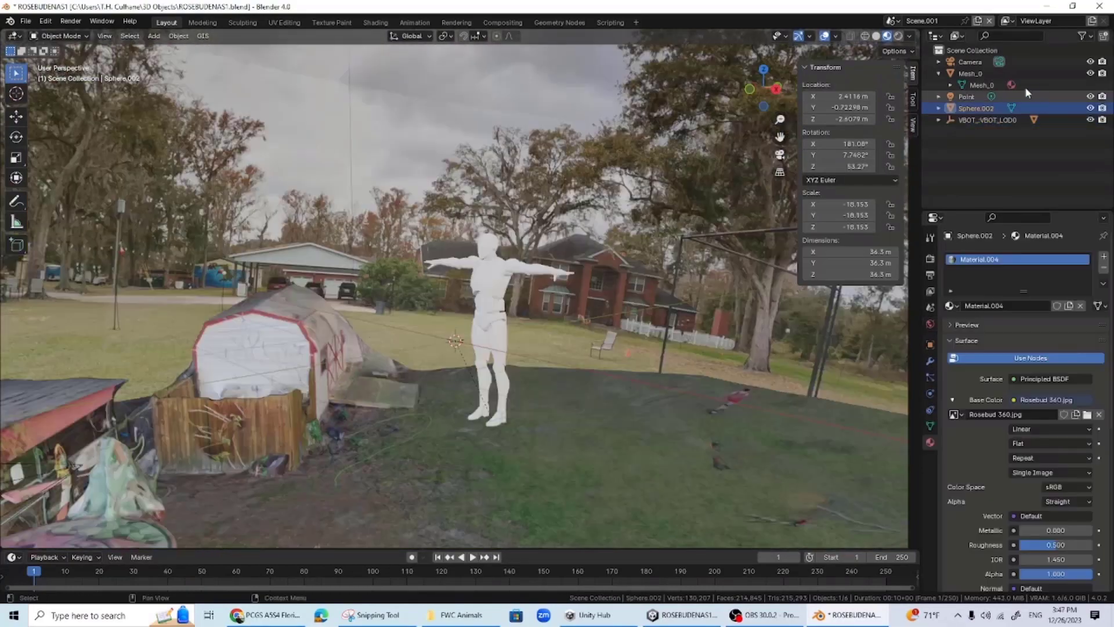
left_click(968, 86)
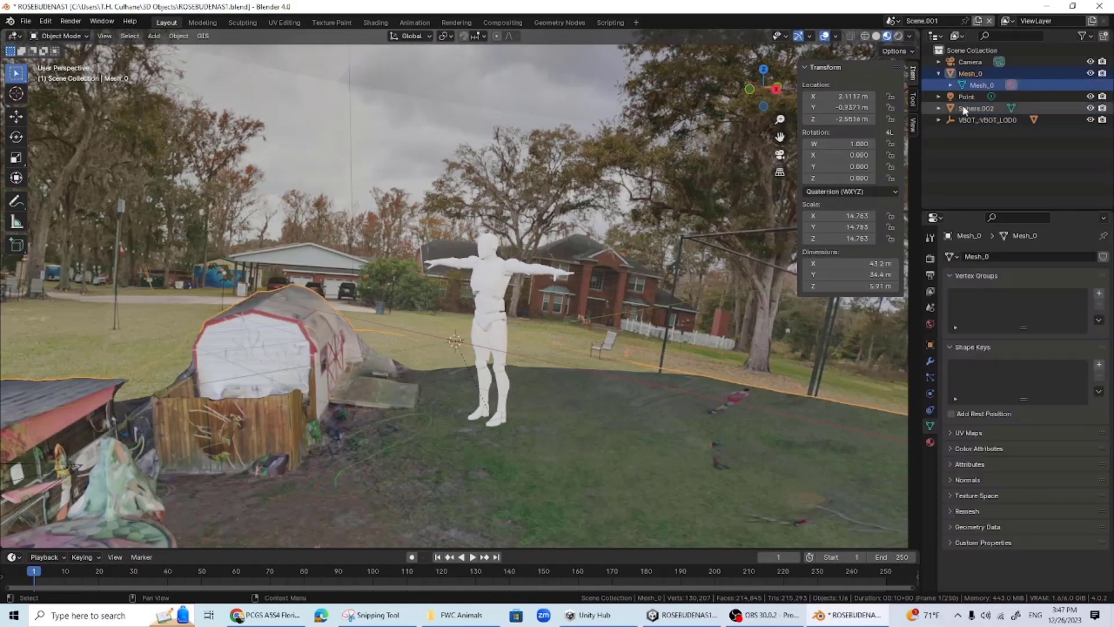
key("ctrl+z")
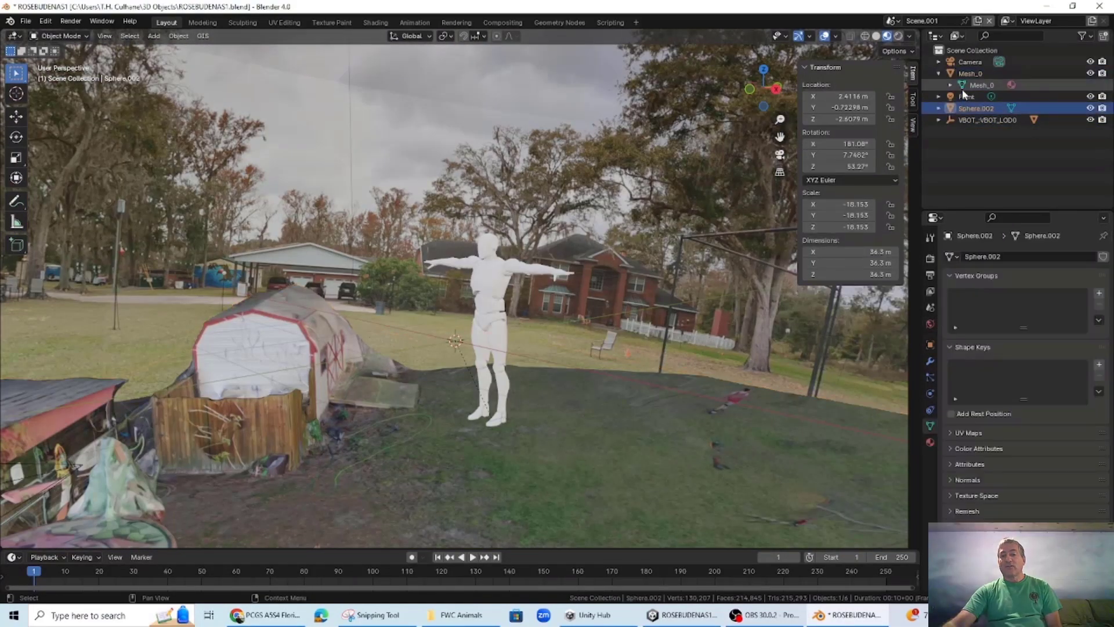
left_click(962, 89, "ctrl")
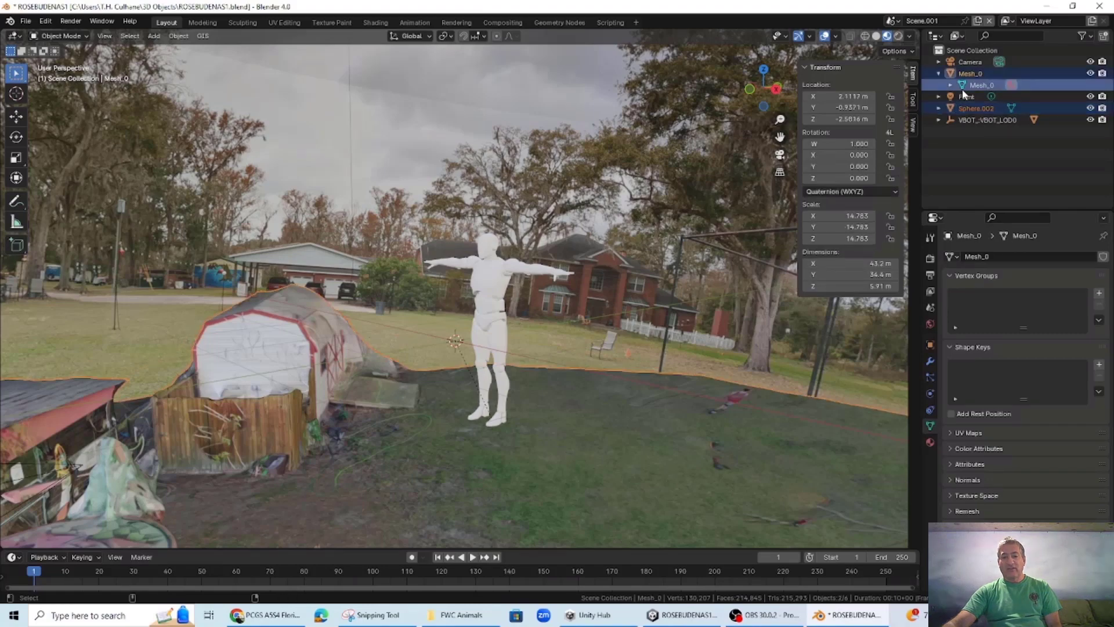
left_click(968, 110, "ctrl")
key("s")
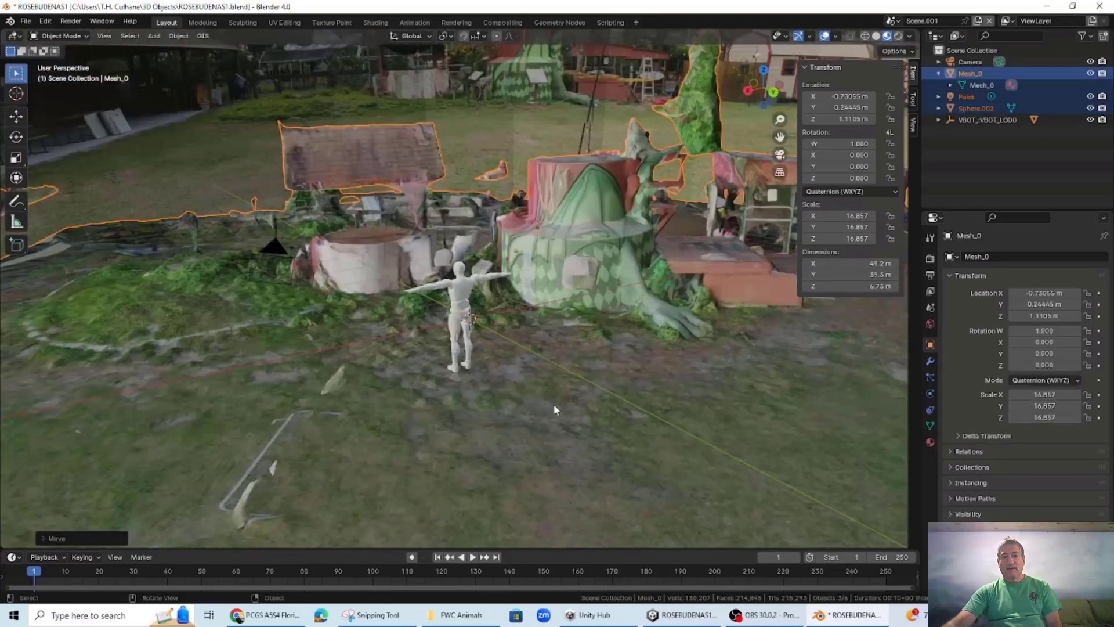
middle_click_drag(550, 402, 546, 398)
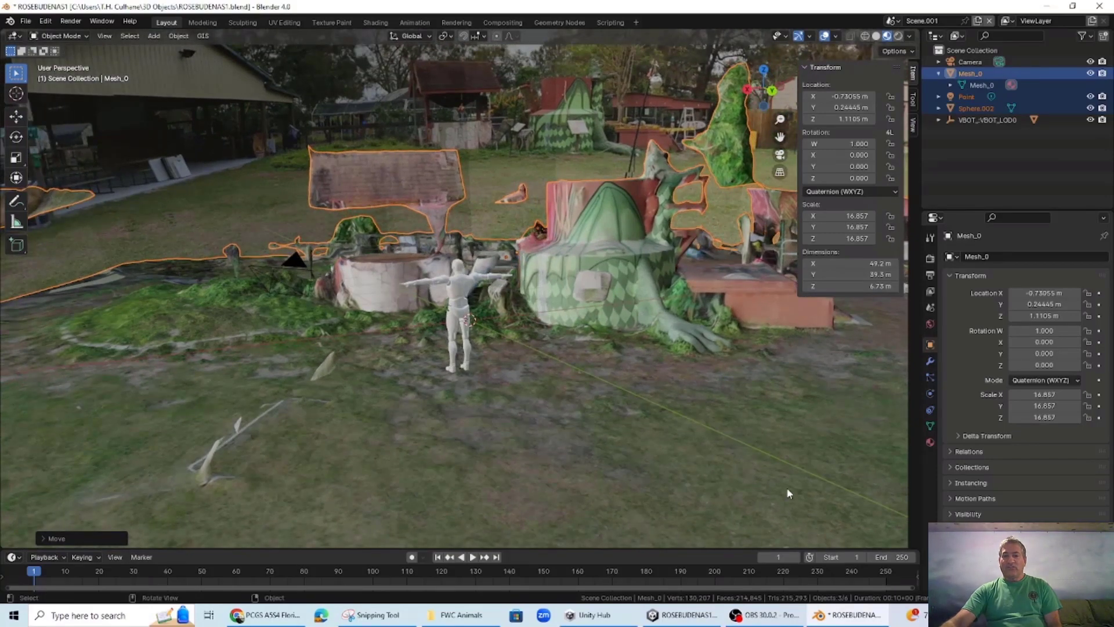
Deselect all objects and save the ROSEBUDENAS1 Blender file
left_click(963, 155)
left_click(26, 21)
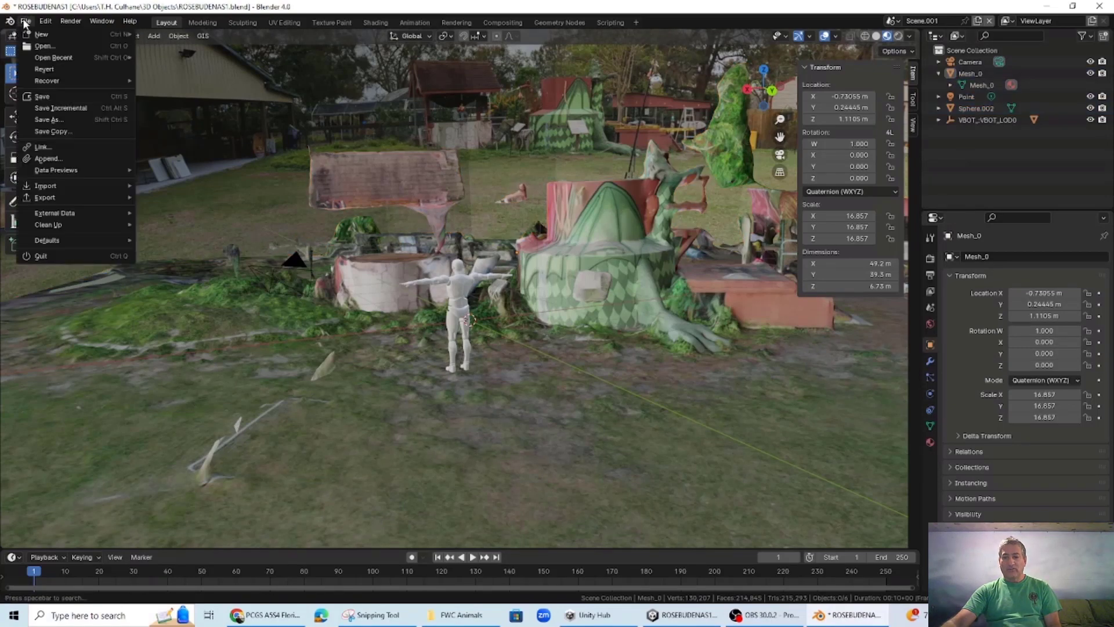
left_click(50, 97)
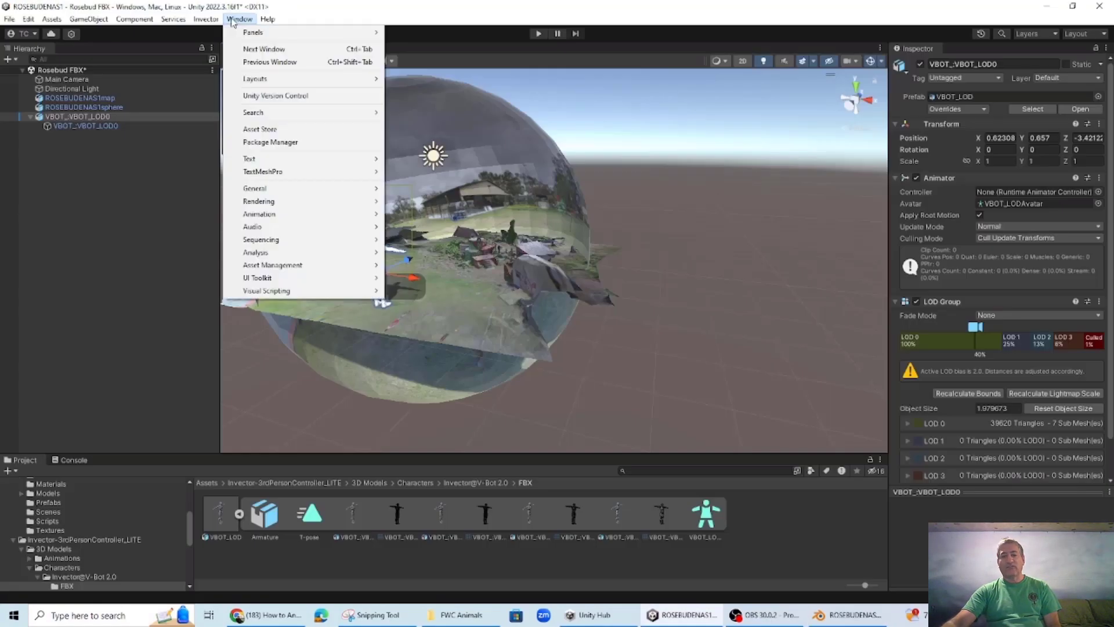
In Unity, search My Assets in the Package Manager for "car"
left_click(270, 142)
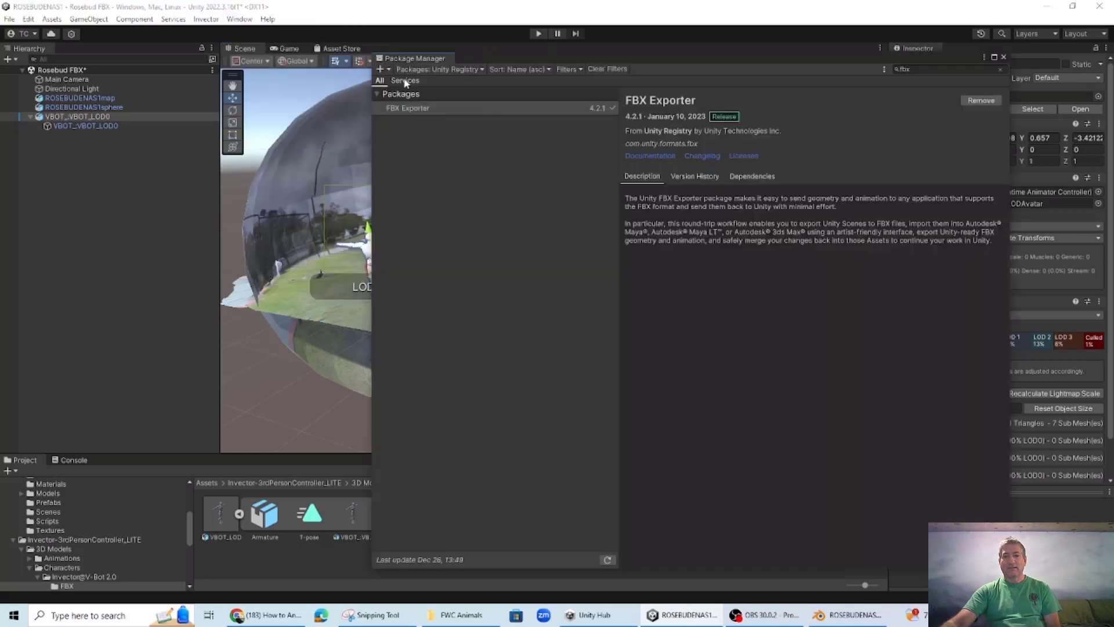
left_click(438, 69)
left_click(424, 112)
left_click(903, 70)
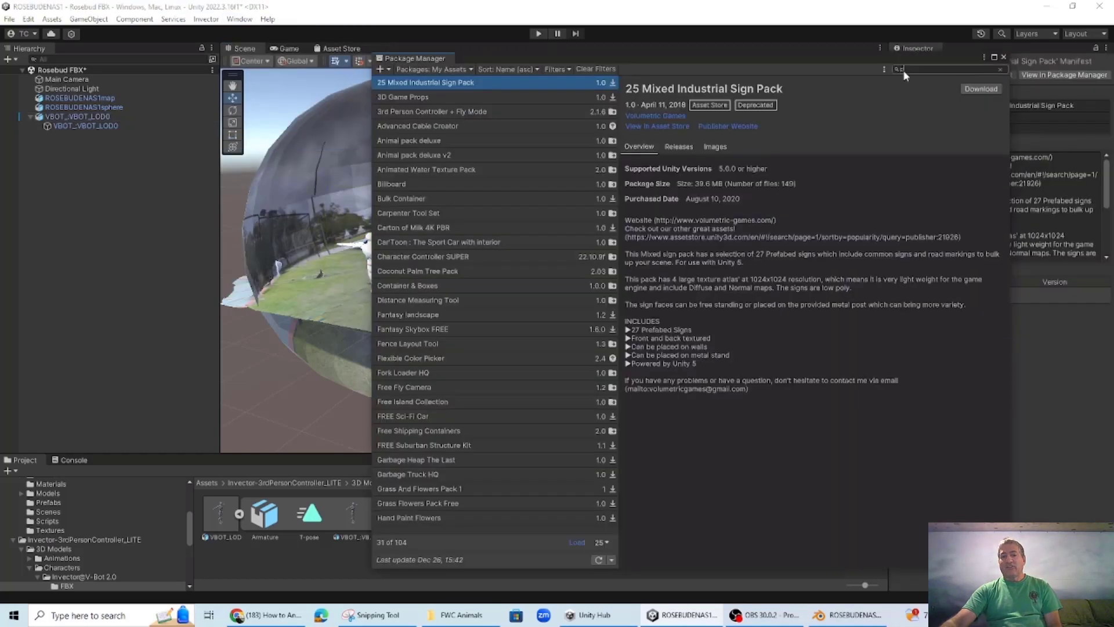
type("car")
Import the complete Low Poly Cars package into the Unity project
left_click(424, 143)
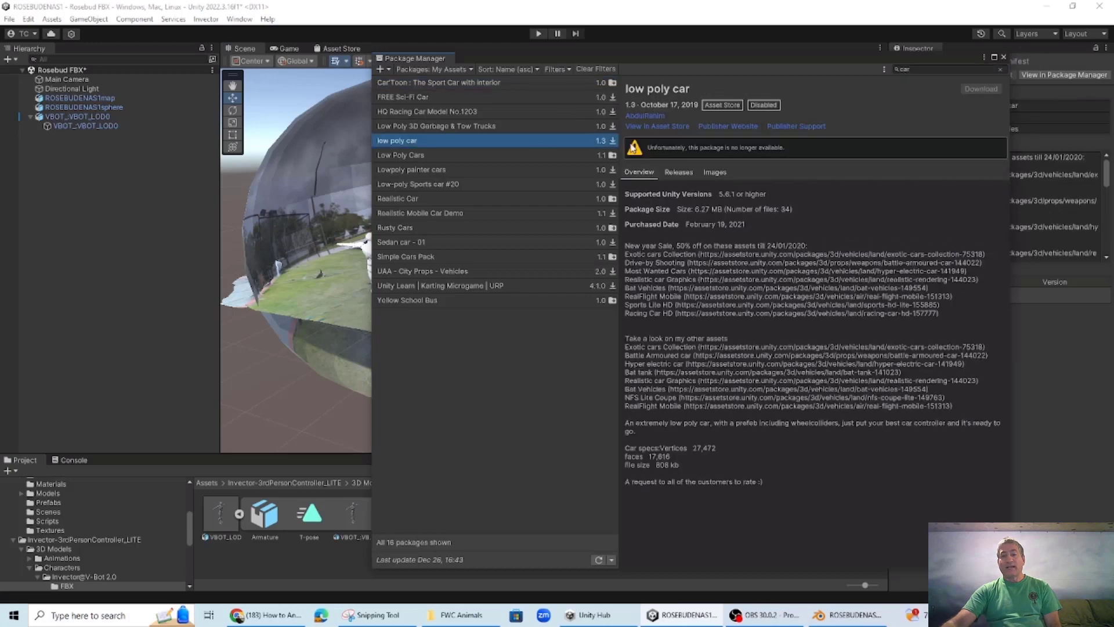
left_click(556, 155)
left_click(911, 90)
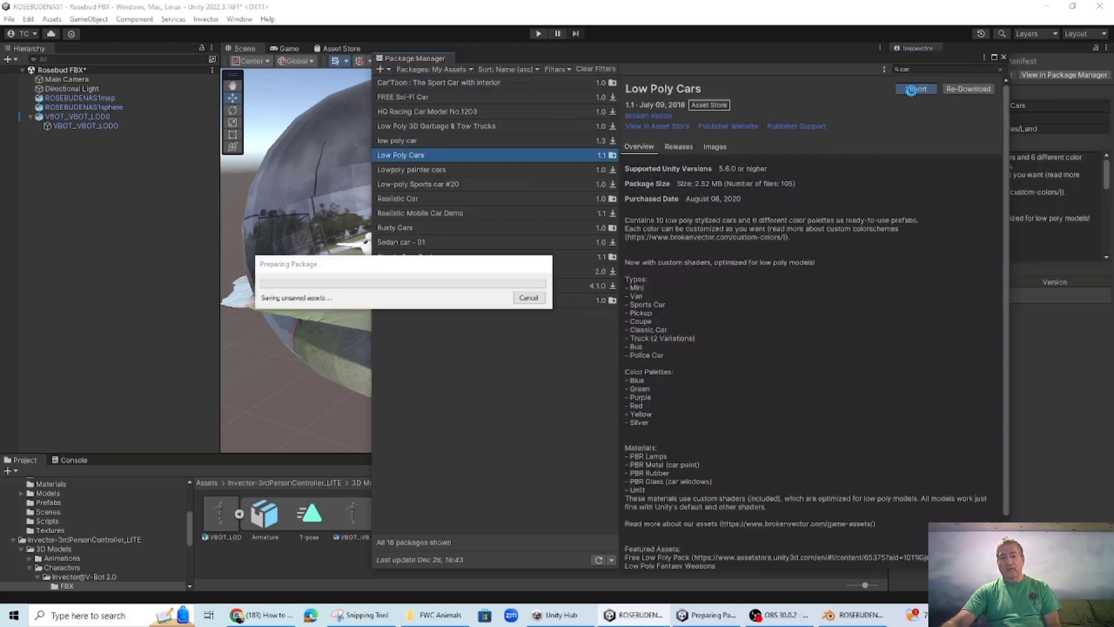
left_click(918, 520)
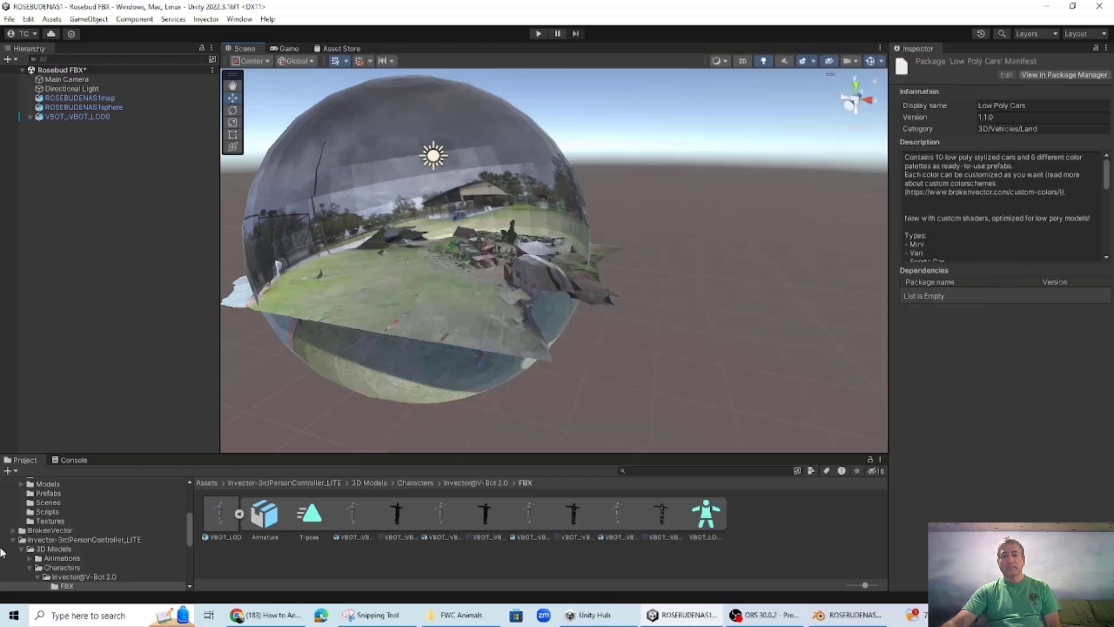
Place the Car_3_Red prefab from BrokenVector's LowPolyCarPack Prefabs folder on the landscape inside the photosphere
left_click(13, 539)
left_click(44, 531)
double_click(223, 518)
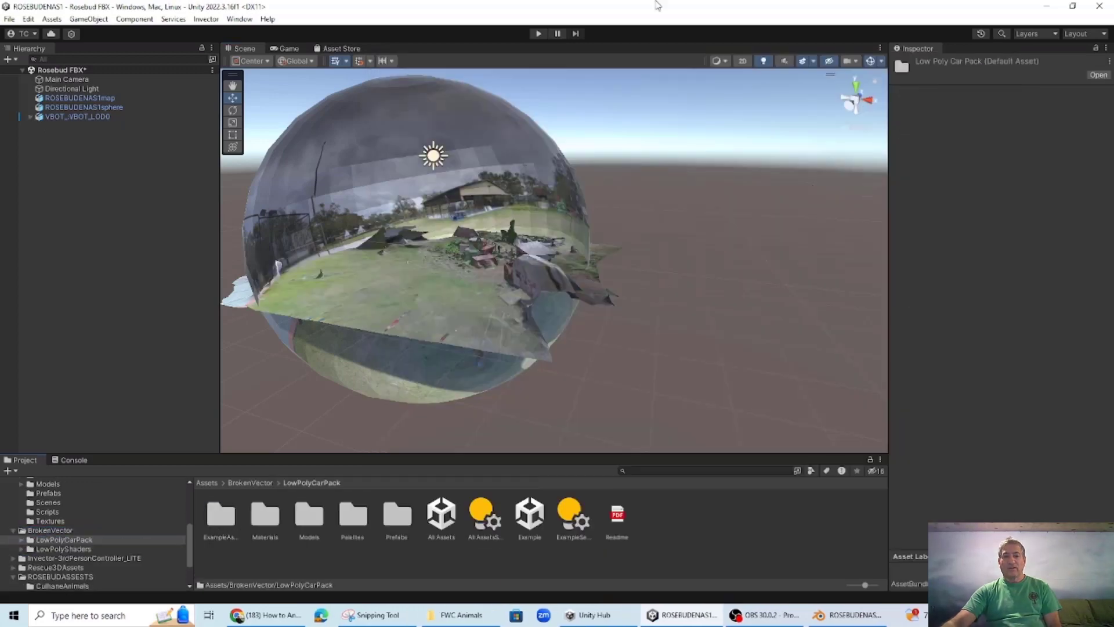
double_click(396, 514)
left_click_drag(489, 559, 427, 266)
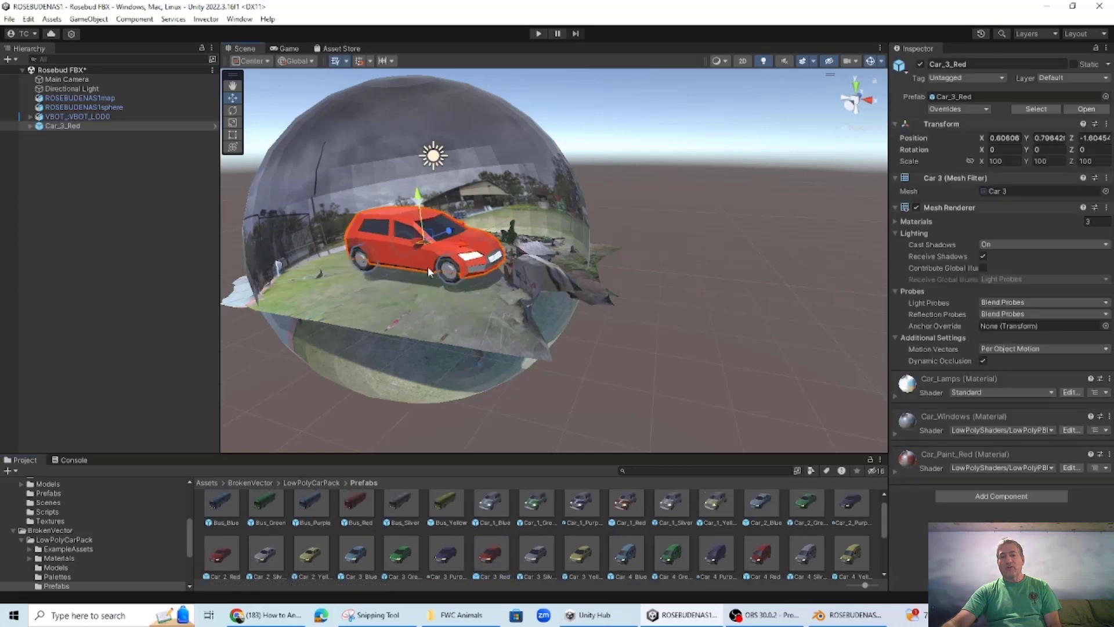
Export Car_3_Red to the 3D Objects folder as a Binary FBX with Model(s) Only and embedded textures
left_click(89, 19)
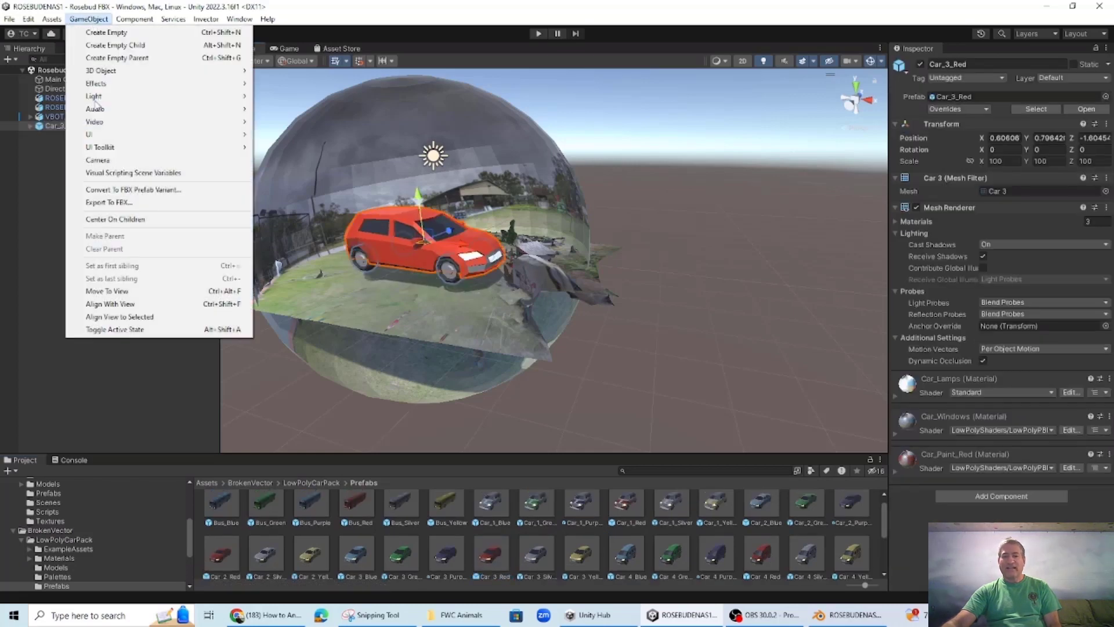
left_click(102, 203)
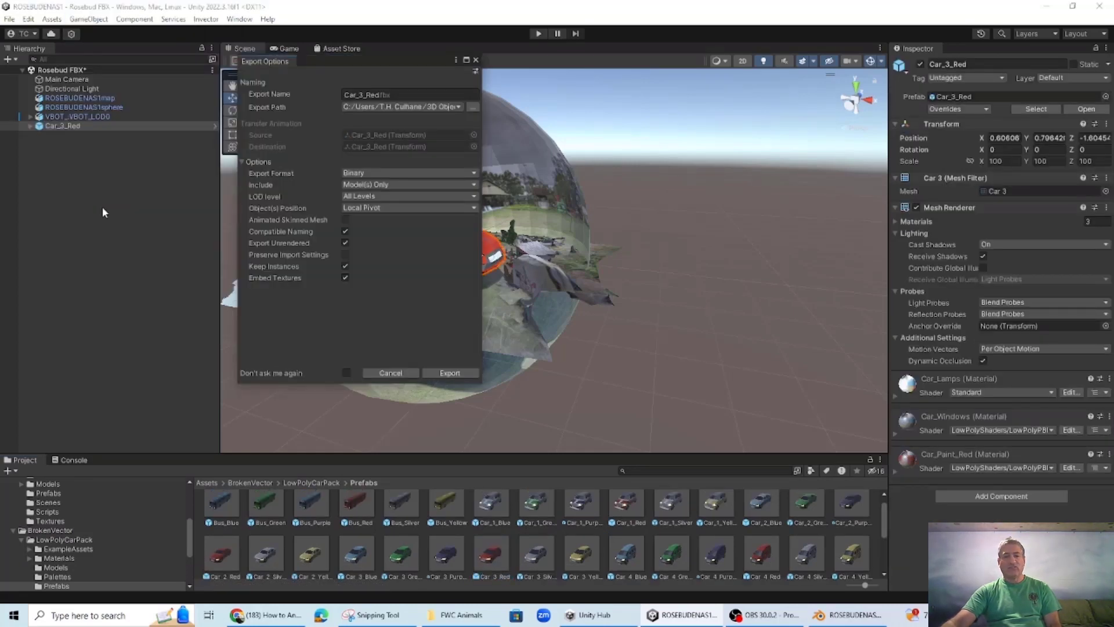
left_click(449, 373)
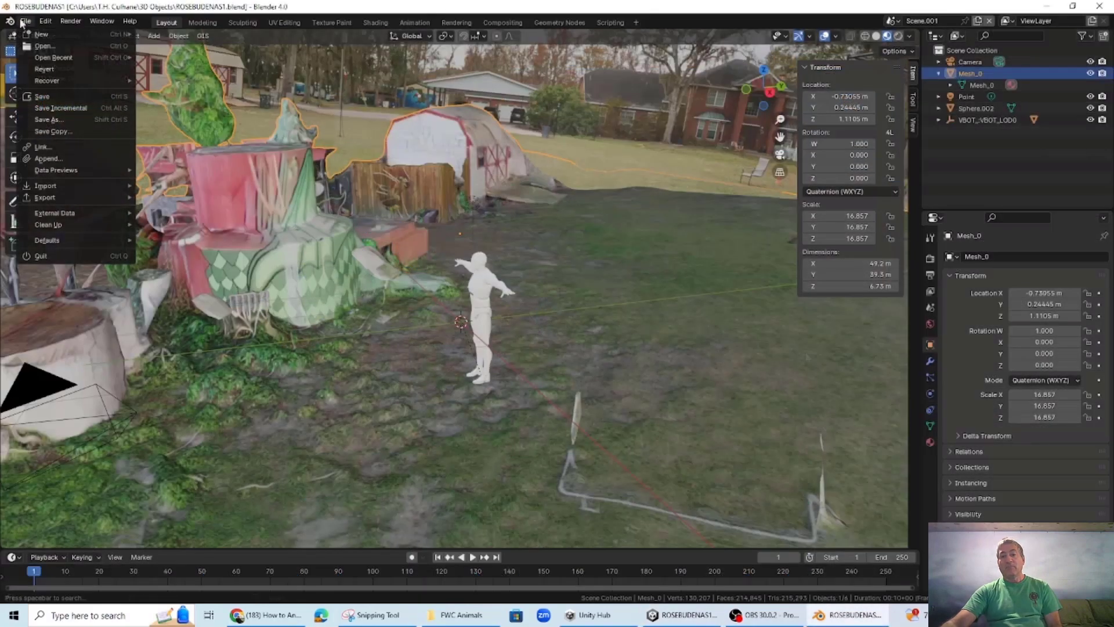
Import Car_3_Red.fbx from the 3D Objects folder into the Blender scene
mouse_move(36, 189)
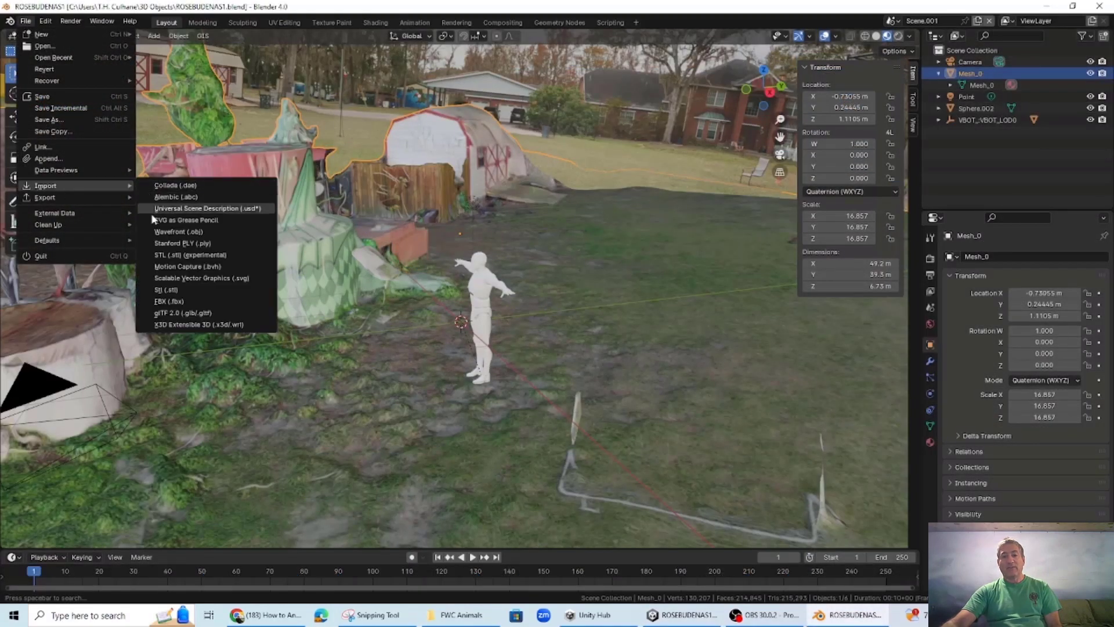
left_click(167, 301)
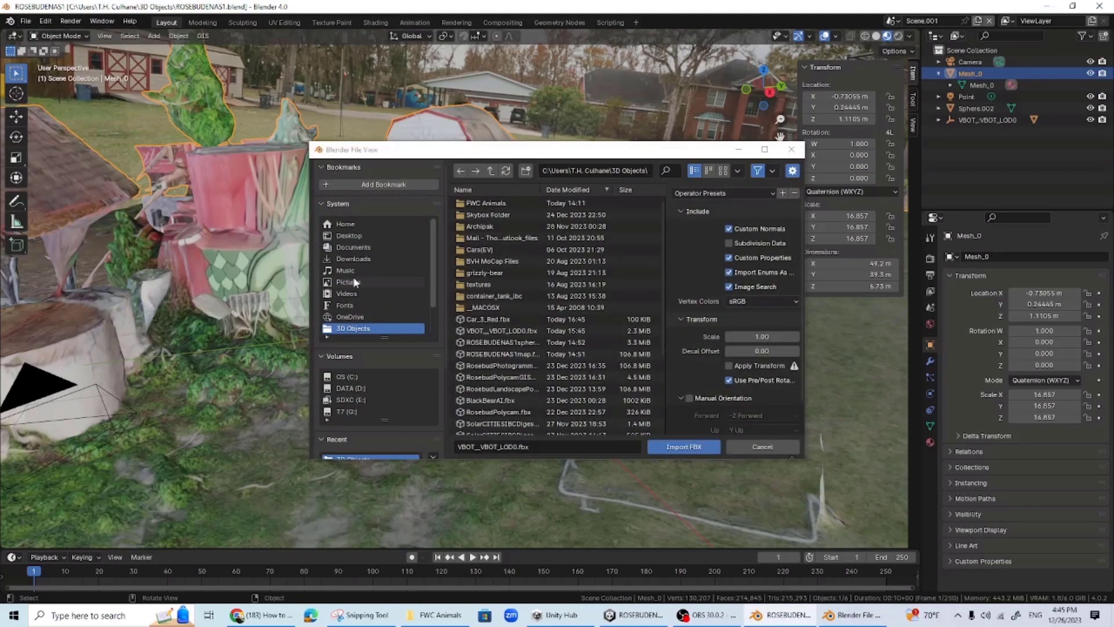
left_click(492, 320)
left_click(682, 447)
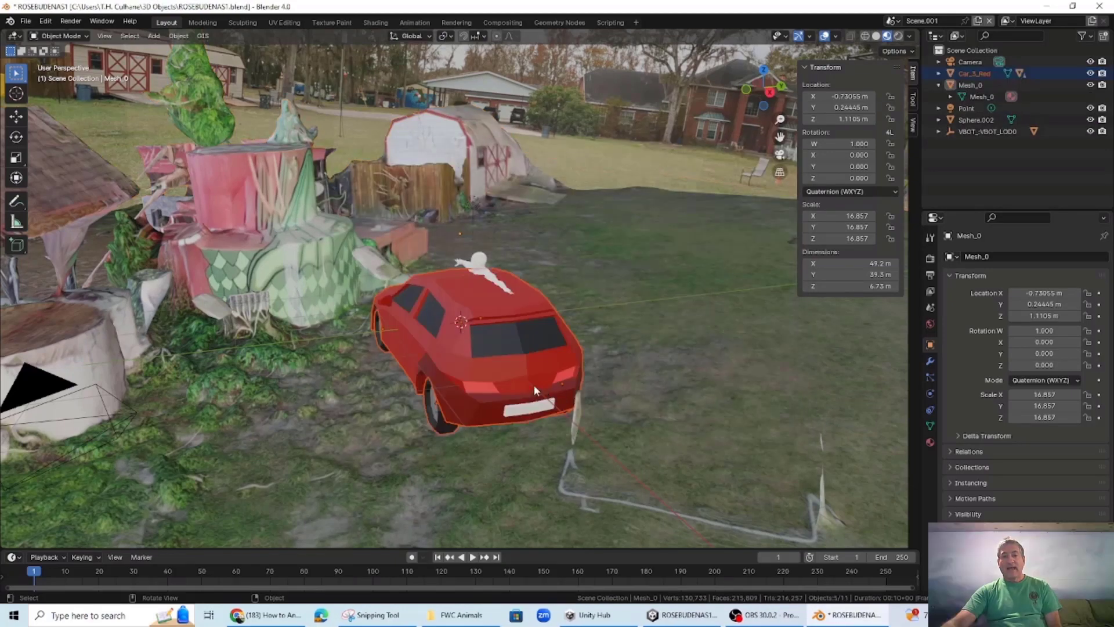
Move the imported red car onto the open ground beside the white reference character and save the Blender file
key("g")
left_click(775, 280)
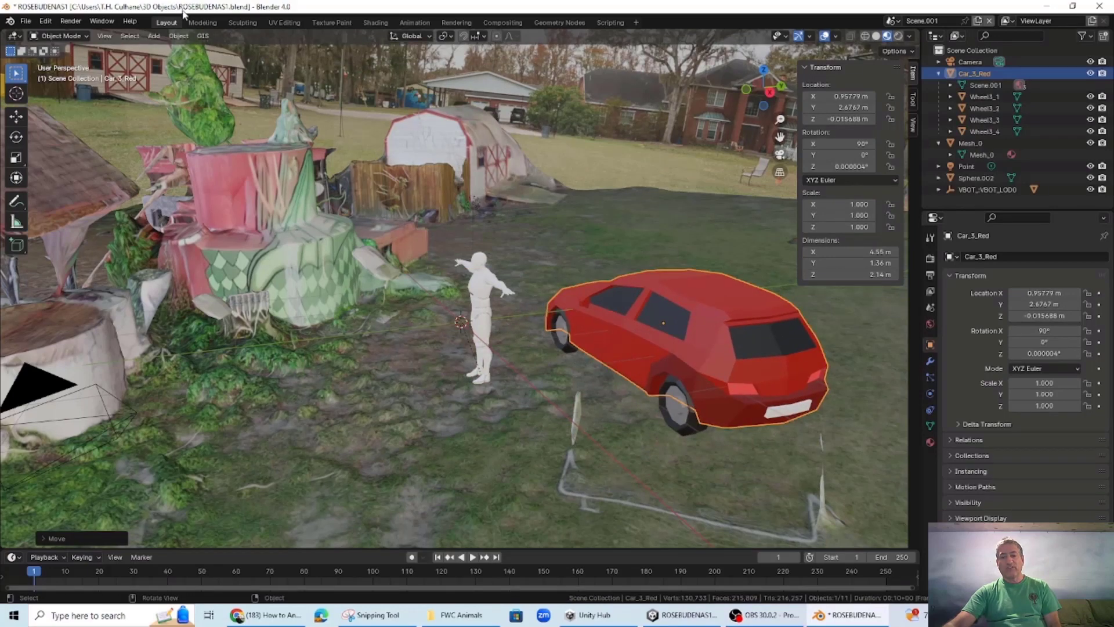
left_click(25, 21)
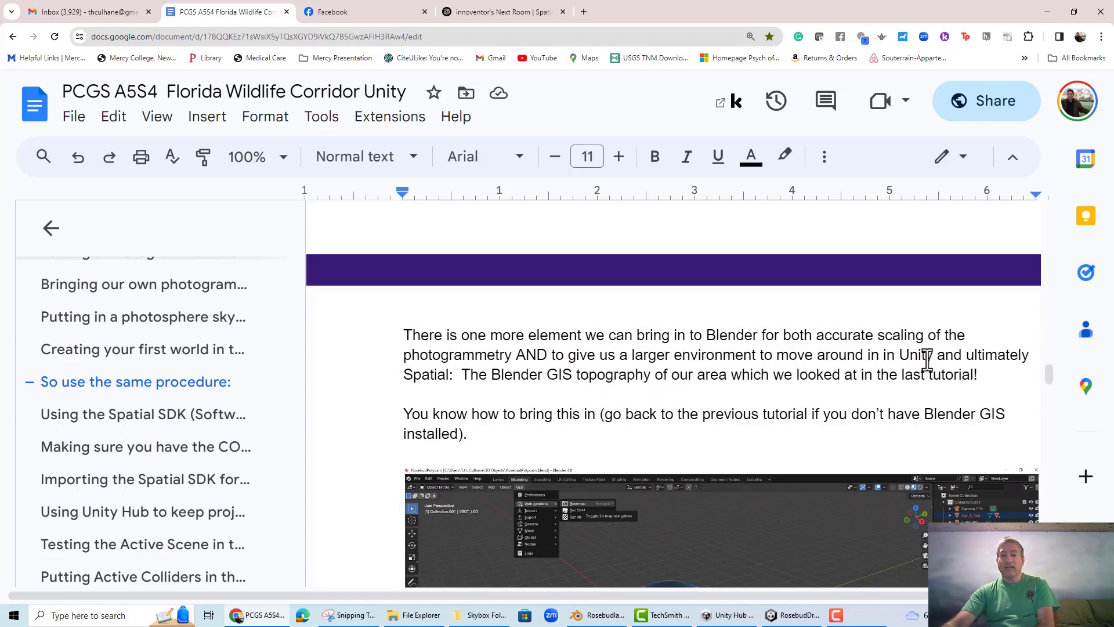
Add a Google satellite basemap to the scene using BlenderGIS web geodata
scroll(722, 389, "down", 2)
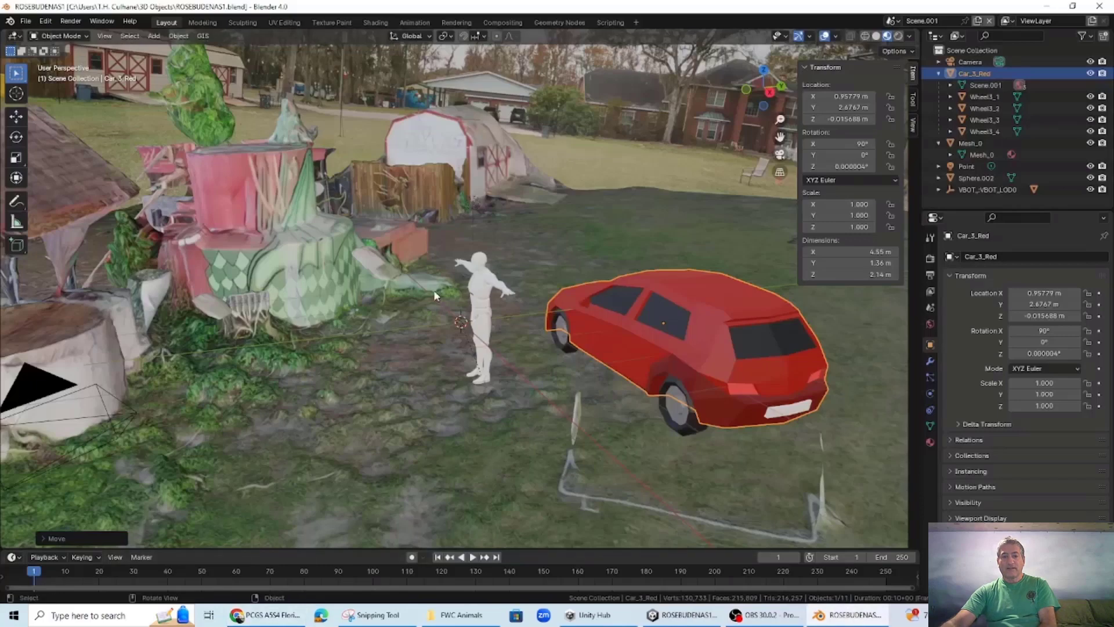
scroll(434, 290, "down", 8)
scroll(463, 310, "down", 2)
scroll(475, 398, "up", 3)
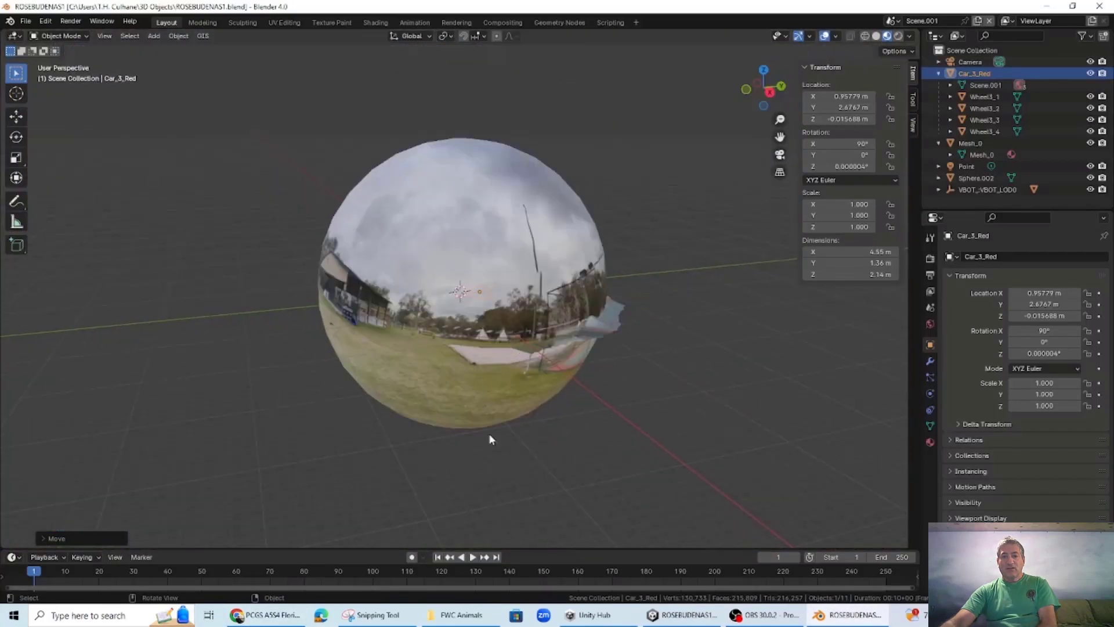
middle_click_drag(489, 433, 543, 461)
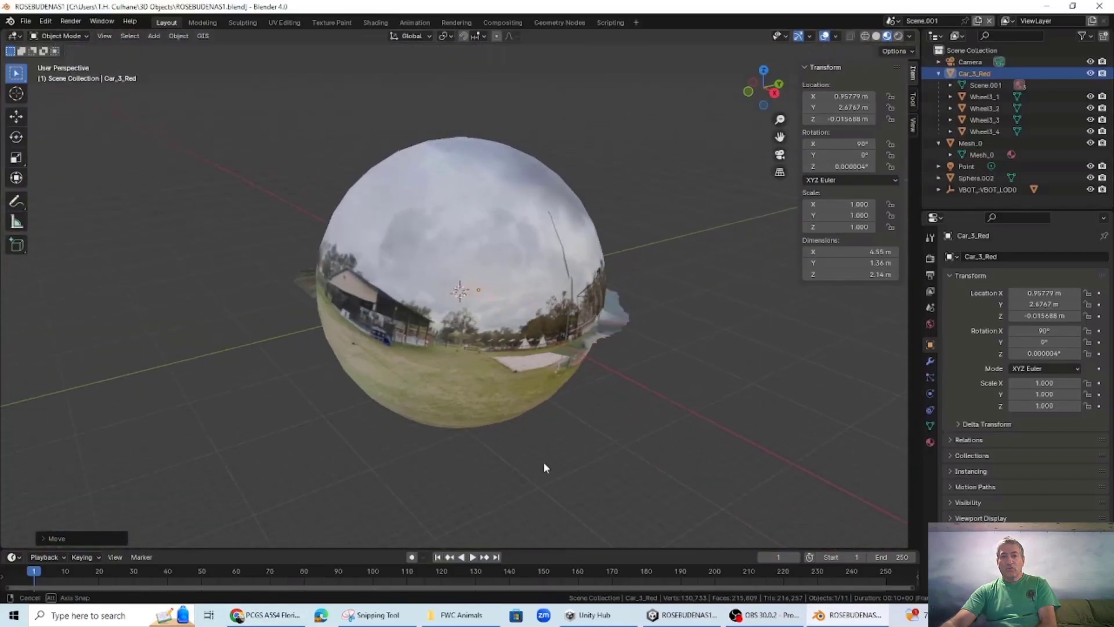
left_click(205, 36)
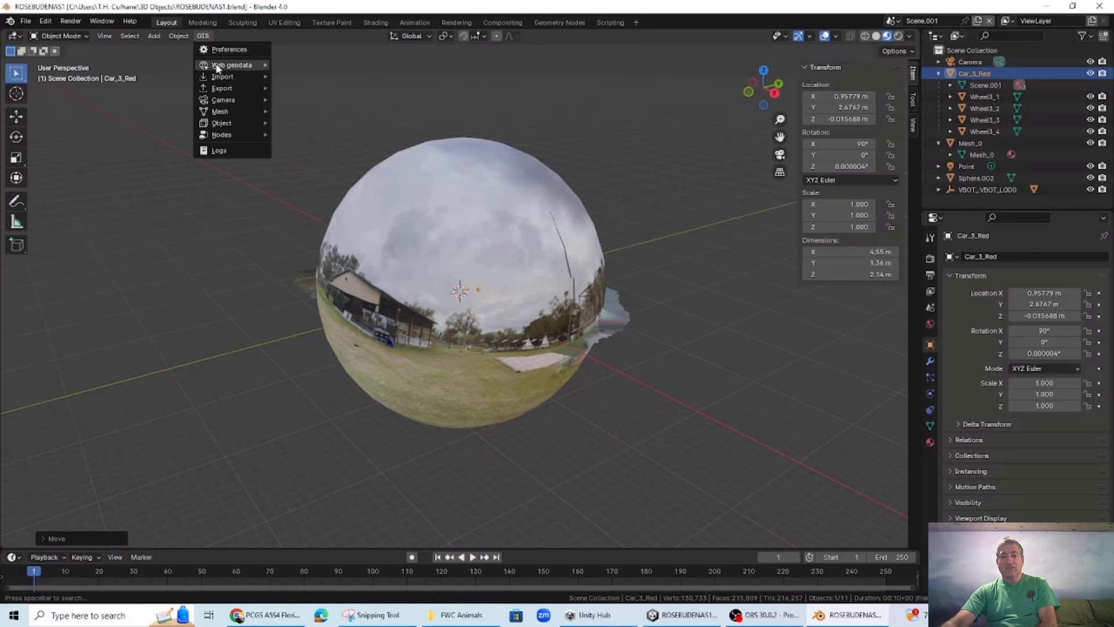
mouse_move(216, 64)
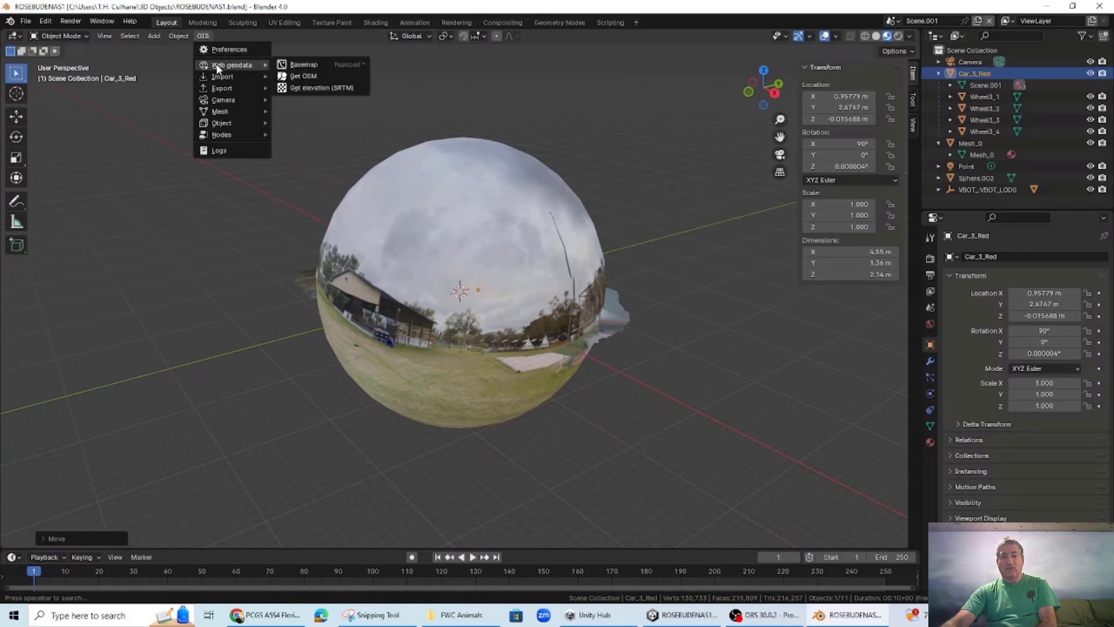
left_click(301, 68)
left_click(317, 169)
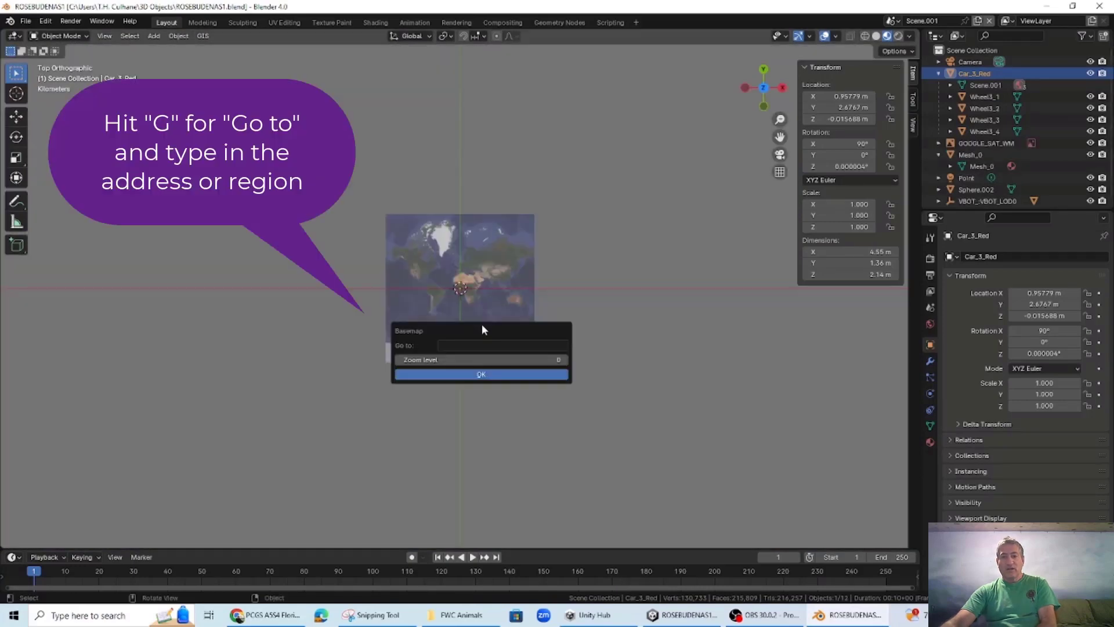
Take the basemap to Rosebud Continuum Florida at zoom level 14 and cut out the property's extent as a textured plane
left_click(487, 345)
type("Ros")
type("ebud Continuum Florida")
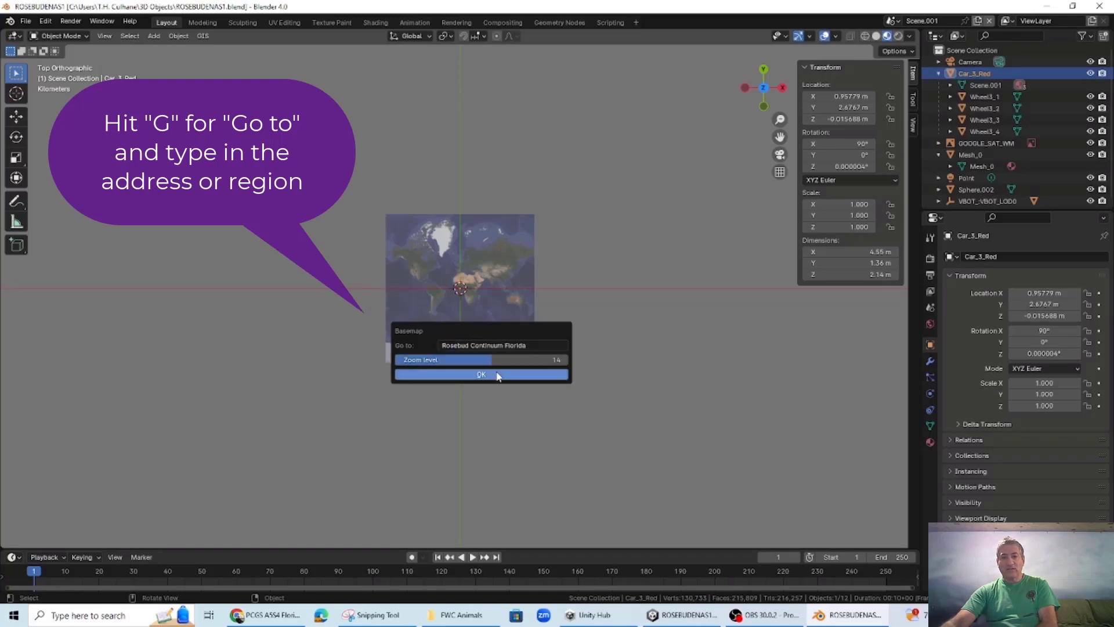
left_click(497, 373)
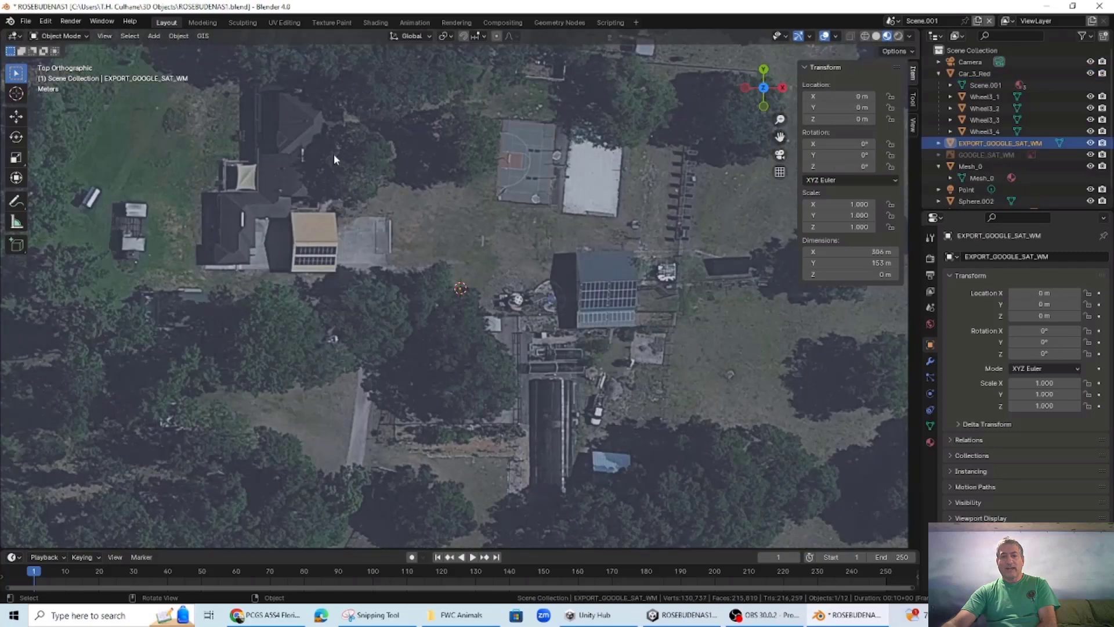
Get SRTM elevation for the EXPORT_GOOGLE_SAT_WM plane from the OpenTopography SRTM 30m server
scroll(333, 154, "down", 2)
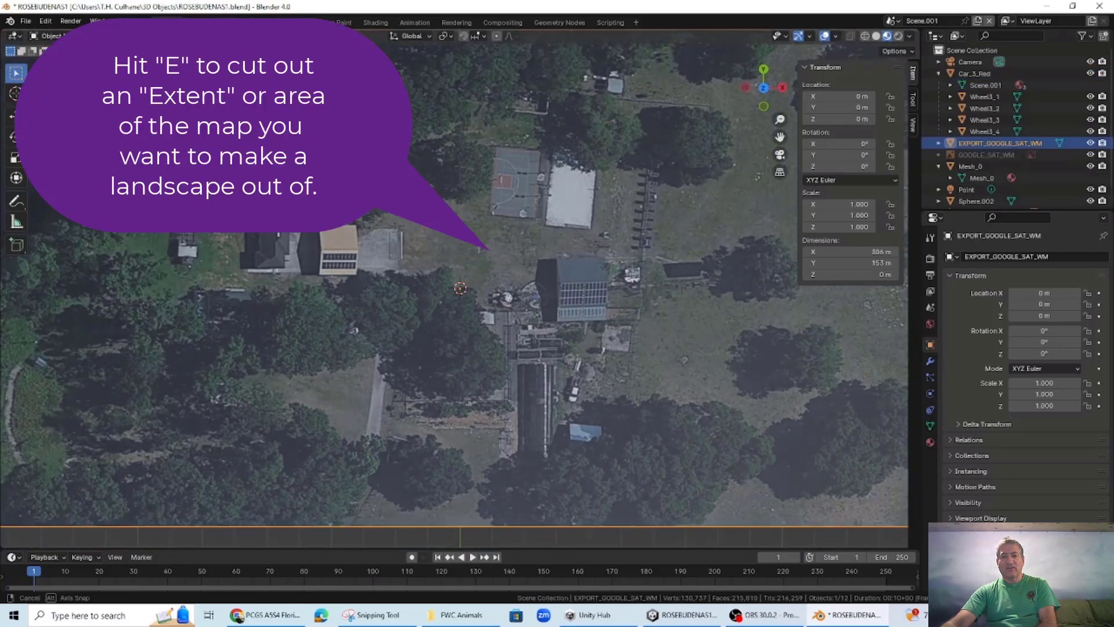
scroll(333, 155, "down", 1)
middle_click_drag(333, 154, 366, 310)
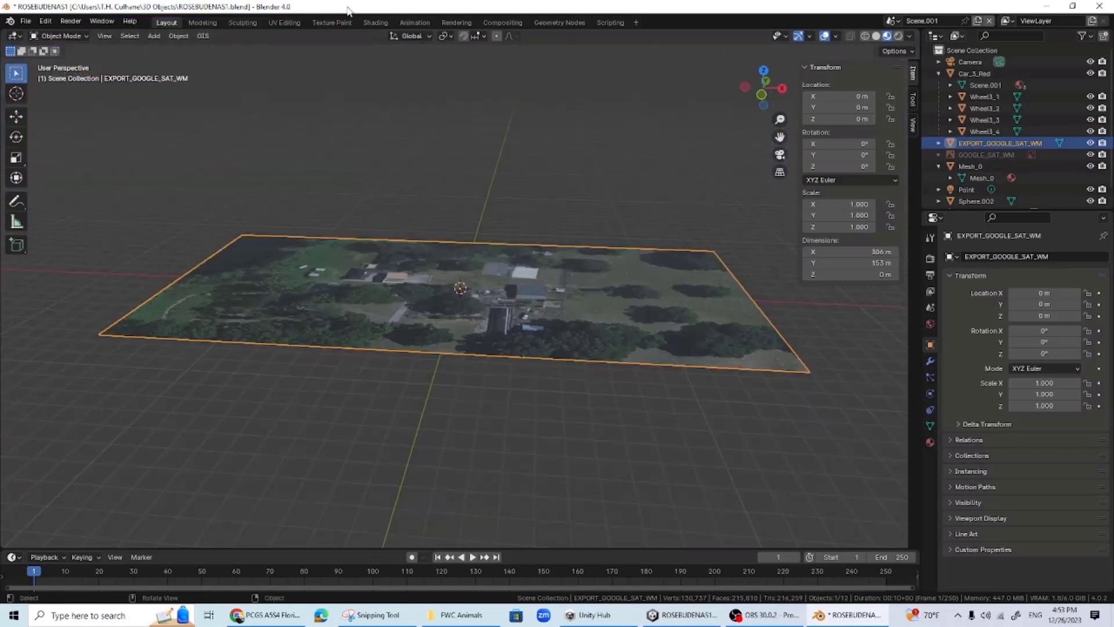
left_click(203, 37)
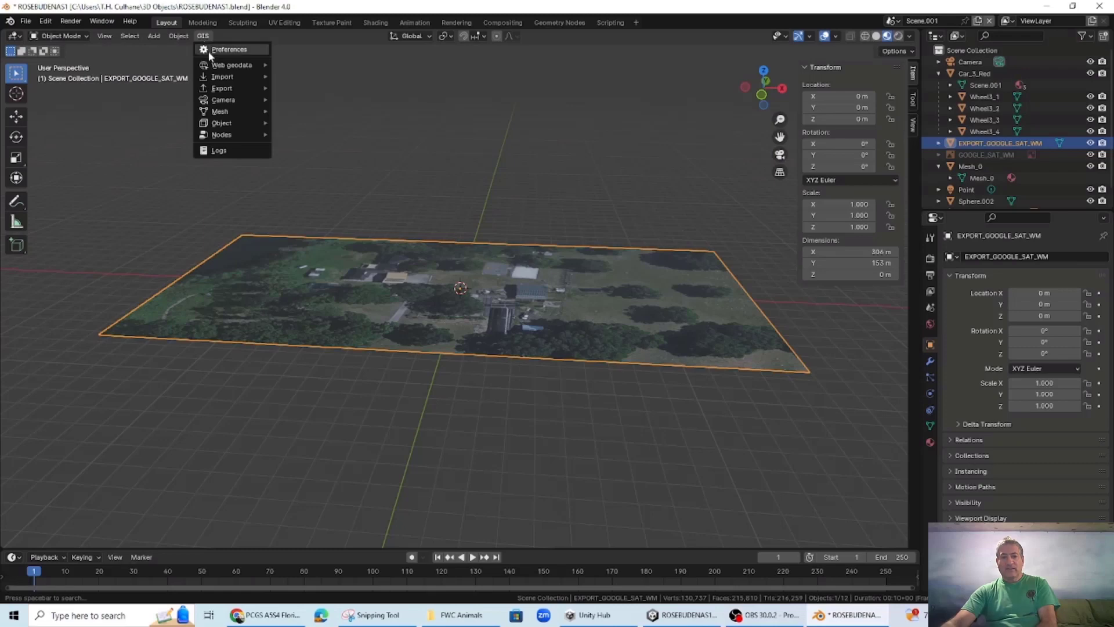
mouse_move(247, 66)
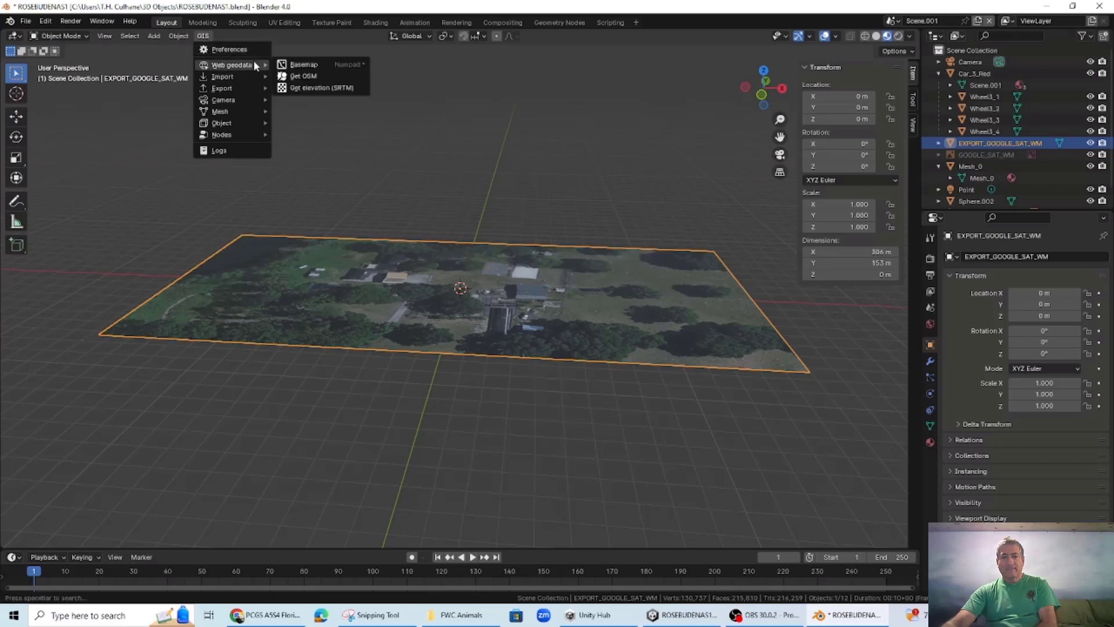
left_click(309, 91)
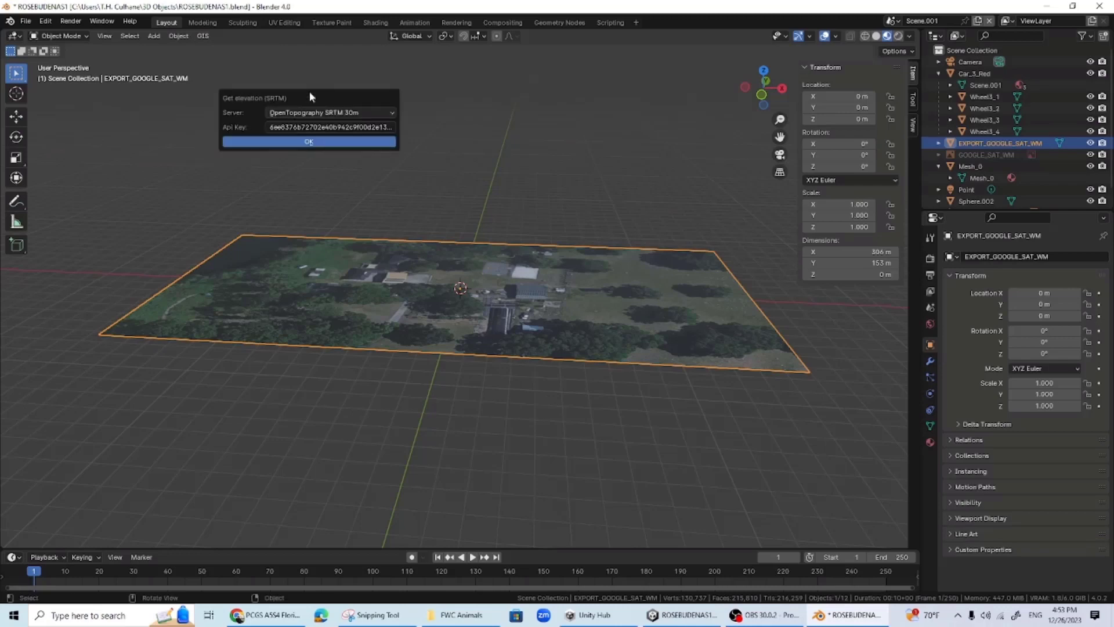
left_click(318, 142)
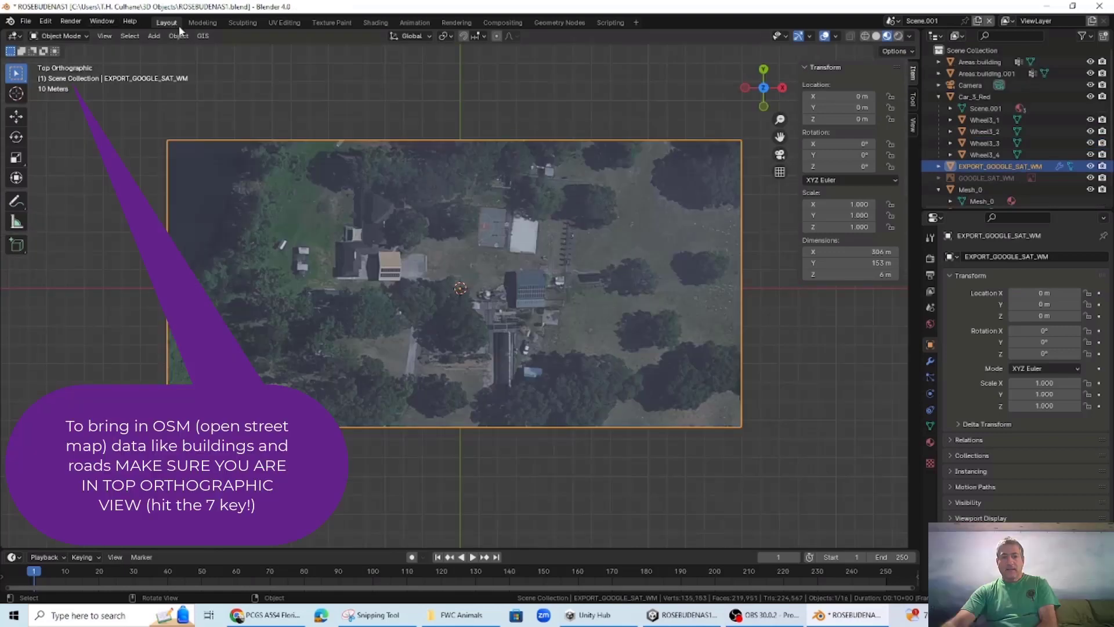
Fetch OSM building and highway ways in top orthographic view, with elevation from EXPORT_GOOGLE_SAT_WM, buildings extrusion on and a default height of 10
left_click(200, 36)
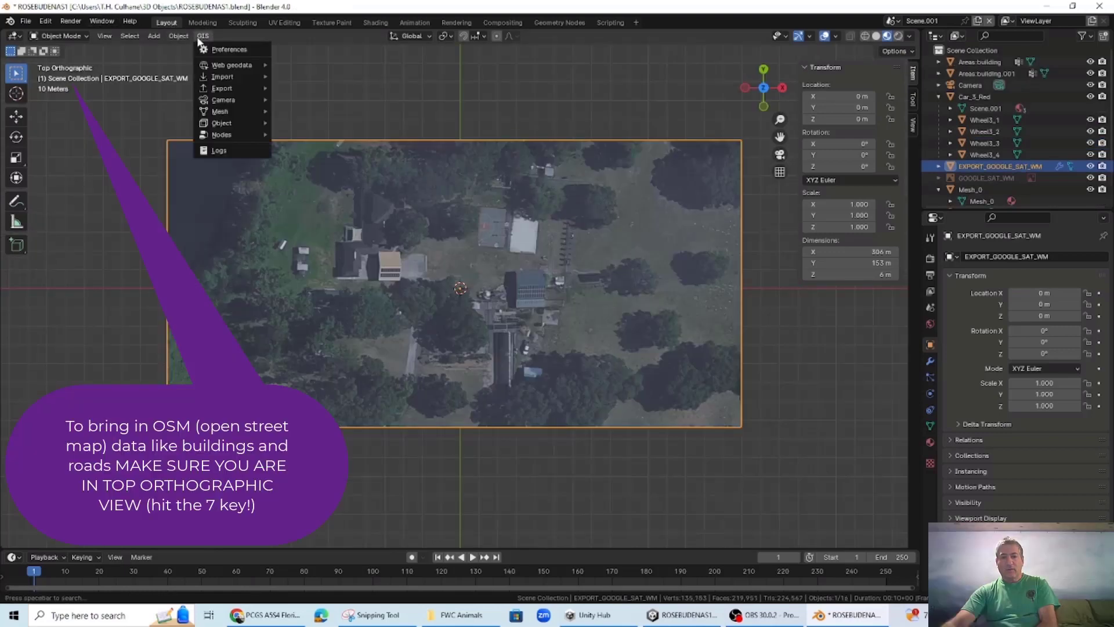
mouse_move(237, 67)
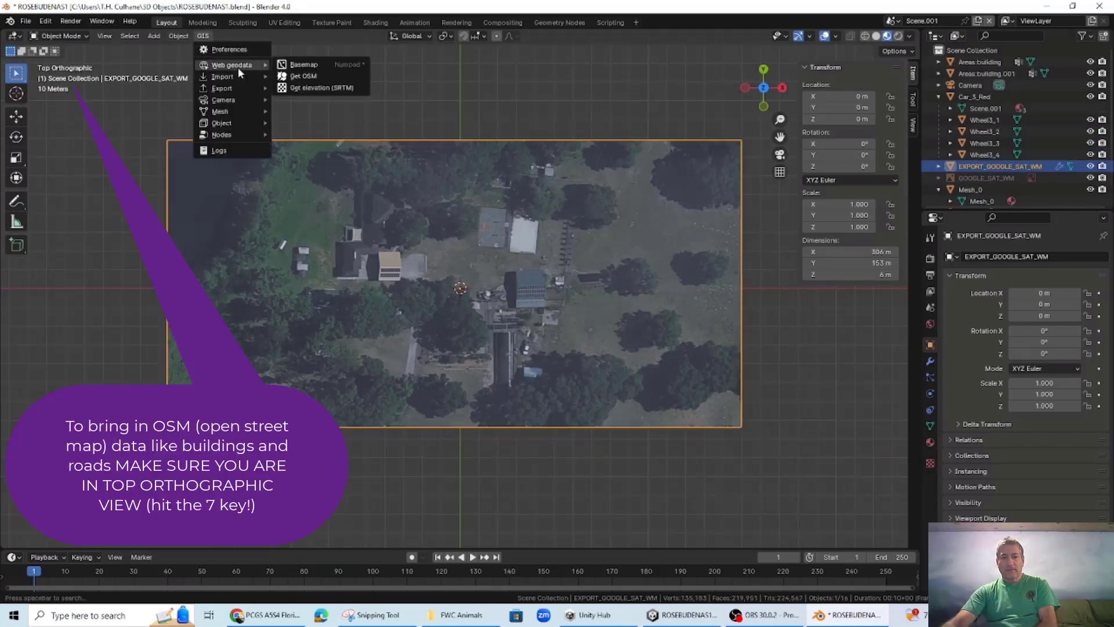
left_click(298, 78)
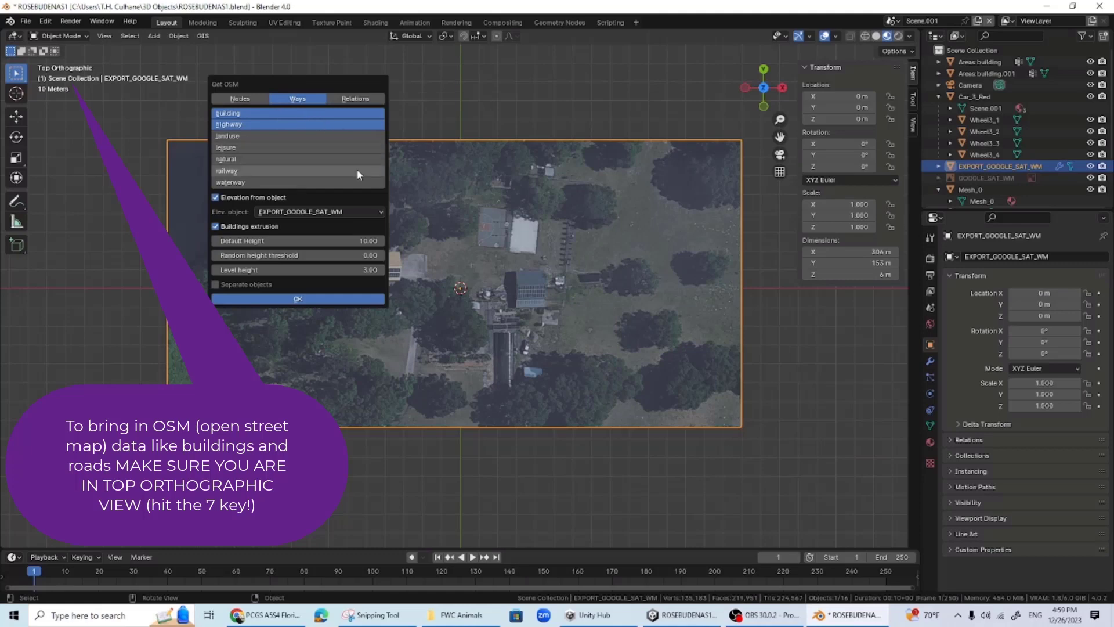
left_click(353, 214)
left_click(354, 213)
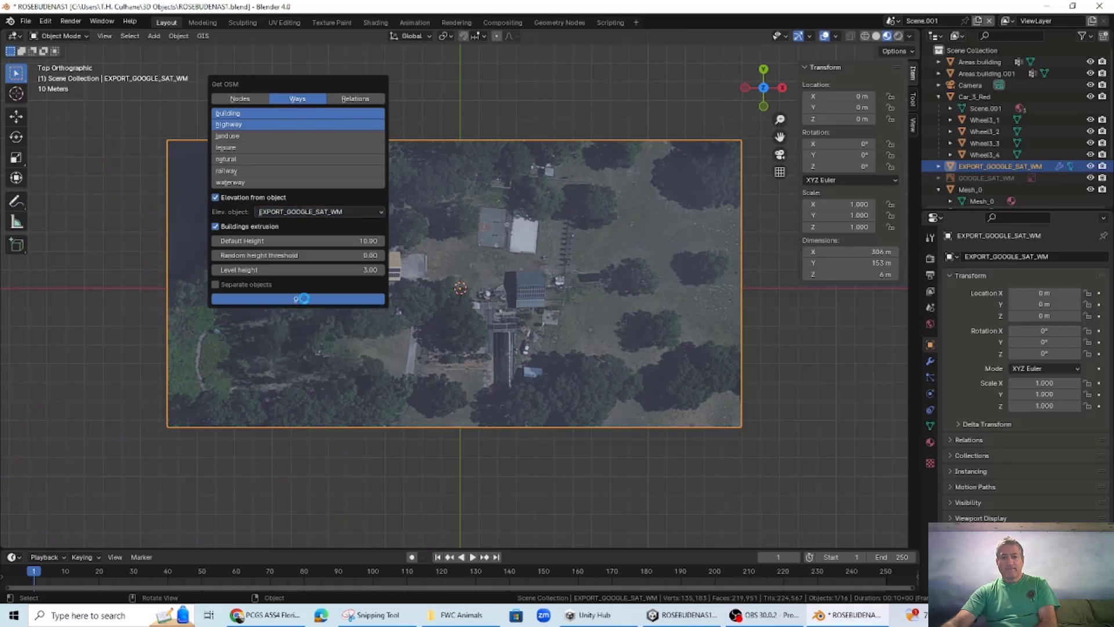
left_click(304, 298)
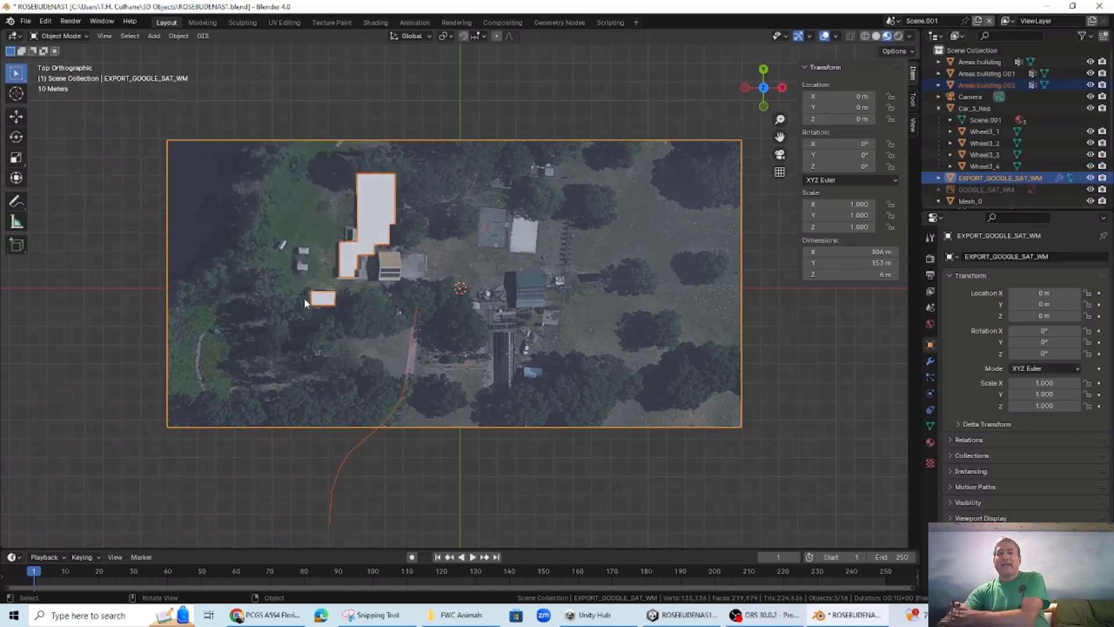
Inspect the extruded OSM buildings, and frame Rosebud PhotogrammetryMesh to check where it sits relative to the satellite terrain
middle_click_drag(451, 188, 450, 185)
scroll(392, 308, "up", 2)
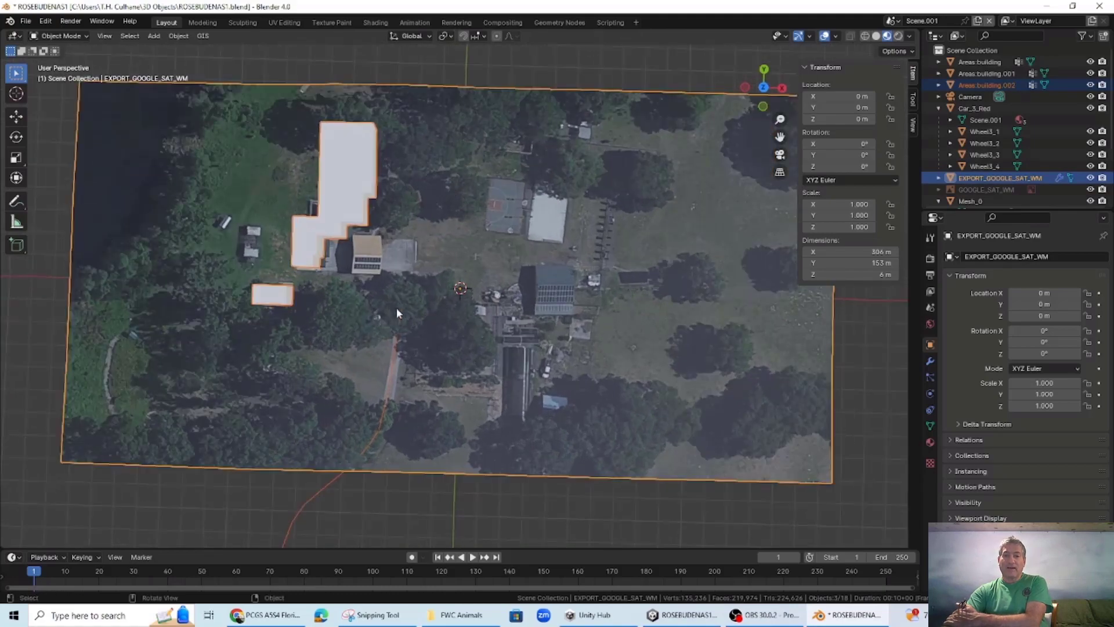
middle_click_drag(397, 313, 436, 194)
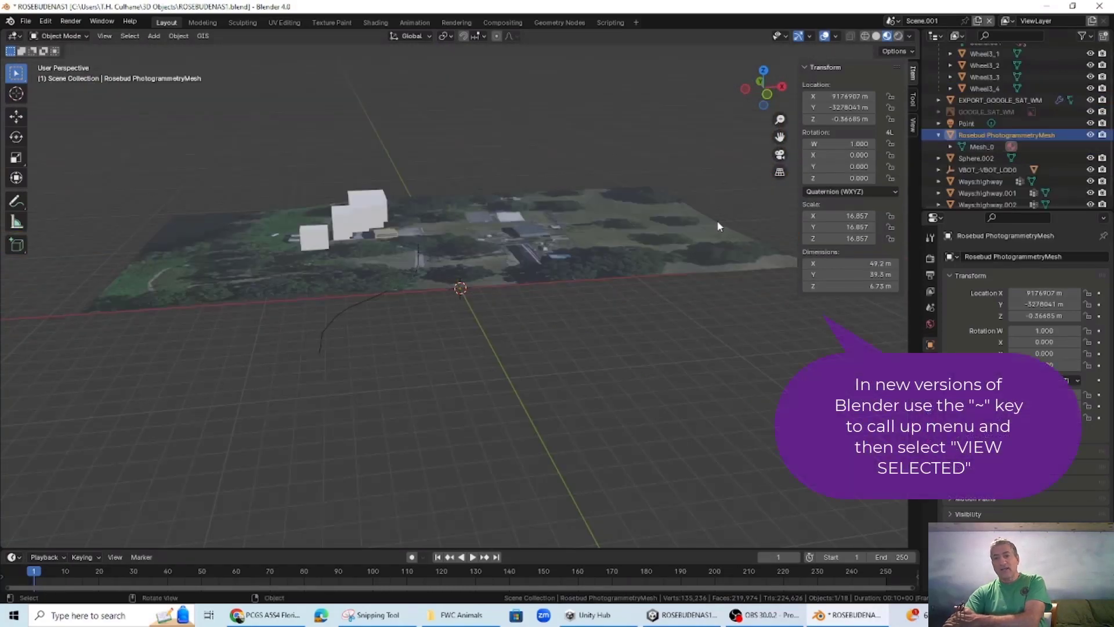
key("grave")
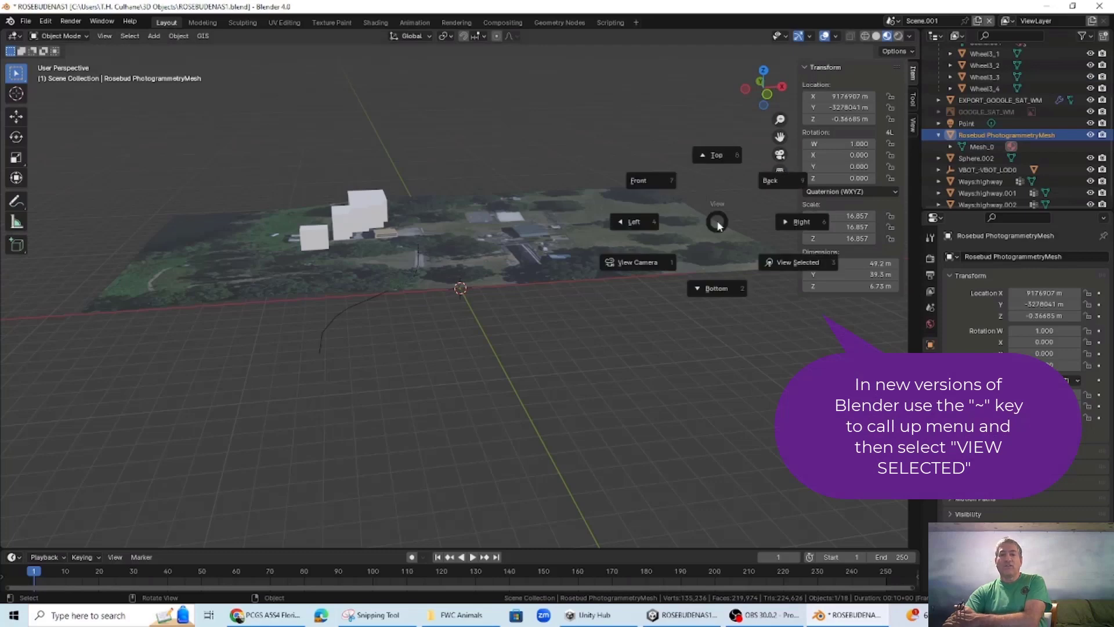
left_click(795, 262)
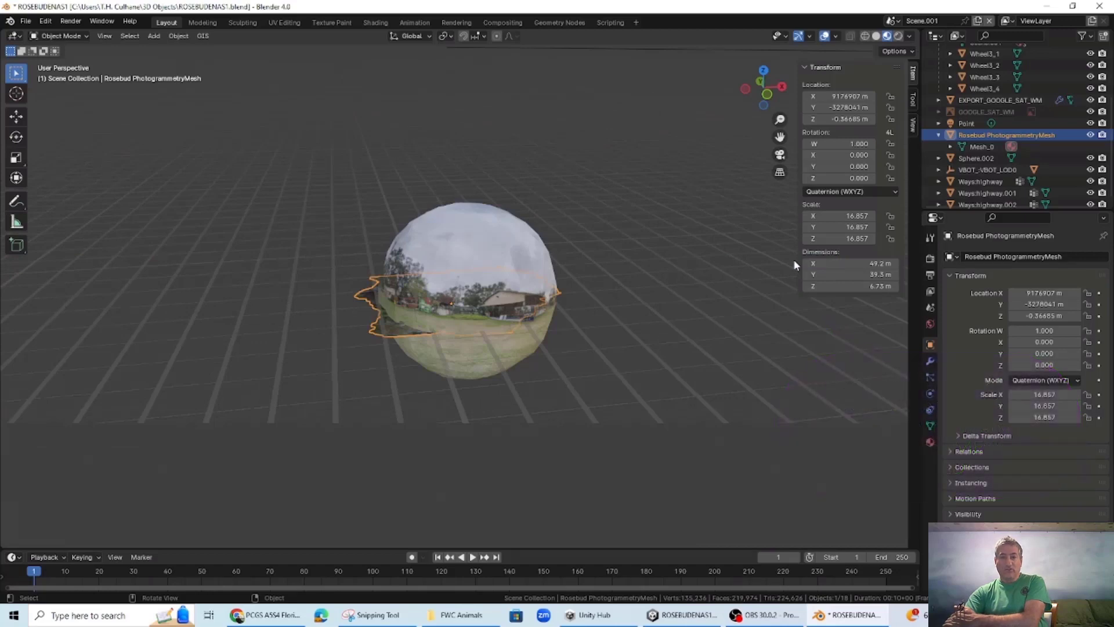
left_click_drag(619, 379, 410, 219)
key("KP_7")
scroll(410, 219, "down", 10)
middle_click_drag(410, 219, 655, 221)
key("KP_7")
scroll(586, 275, "down", 3)
scroll(586, 275, "down", 2)
Frame the EXPORT_GOOGLE_SAT_WM terrain and examine its position relative to Rosebud PhotogrammetryMesh
left_click(966, 102)
key("KP_Decimal")
scroll(599, 372, "down", 5)
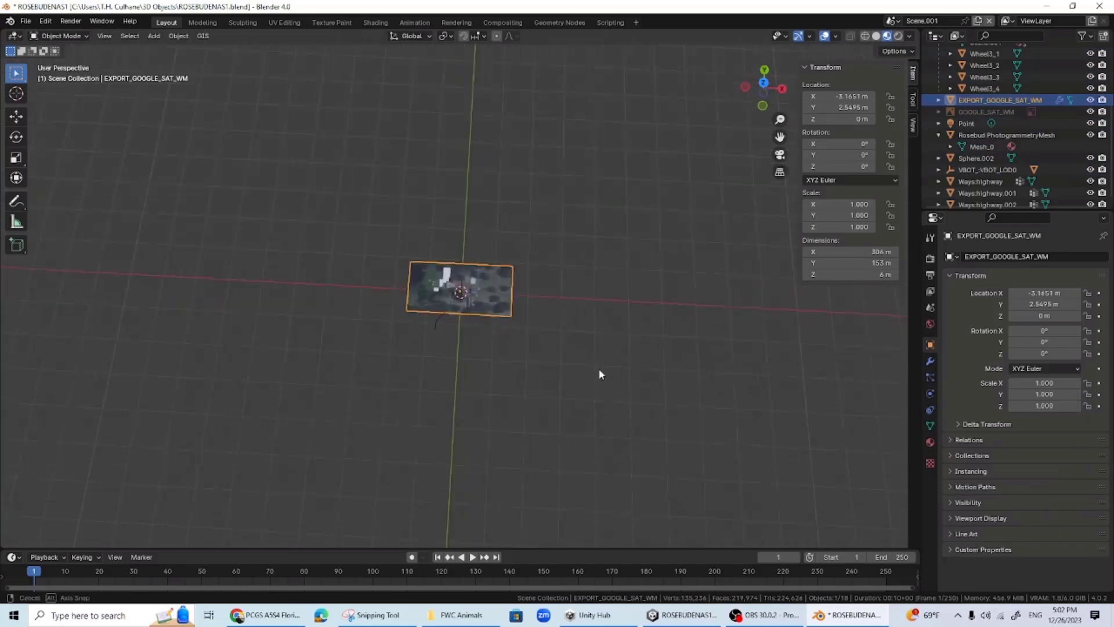
middle_click_drag(599, 372, 609, 232)
scroll(609, 232, "up", 6)
left_click(1005, 135)
scroll(732, 203, "down", 8)
middle_click_drag(732, 203, 732, 180)
Set the X, Y and Z location of the photosphere Sphere.002 to 0
left_click(999, 100)
left_click(975, 158)
double_click(841, 119)
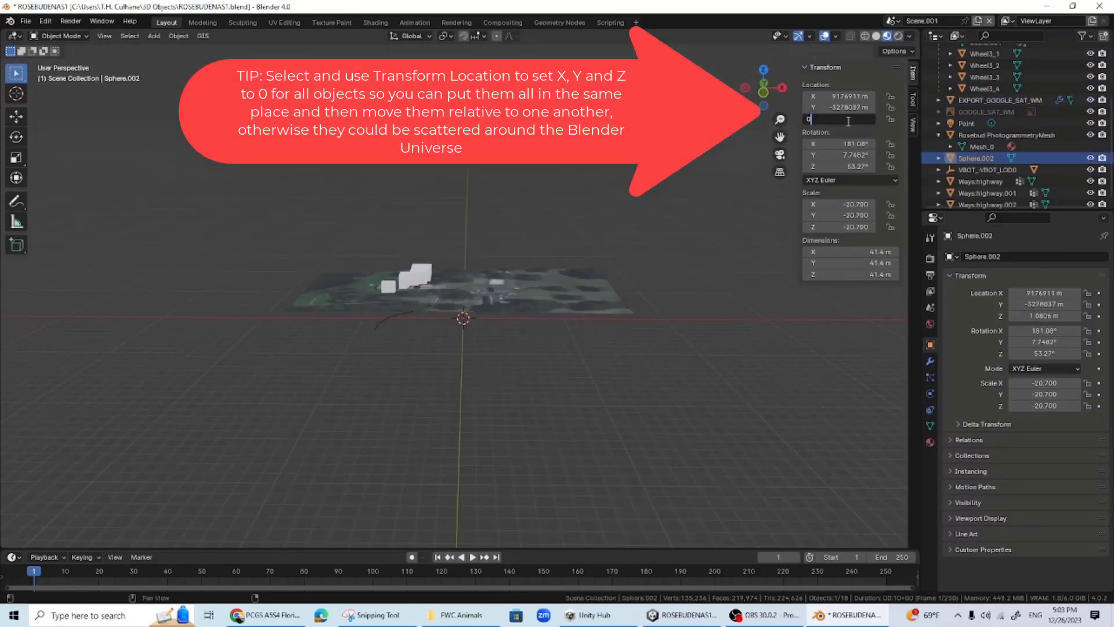
type("0")
key("Return")
Set the X, Y and Z location of Rosebud PhotogrammetryMesh to 0
left_click(1005, 135)
double_click(841, 96)
type("0")
key("Tab")
key("0")
key("Tab")
key("0")
key("Return")
Raise Sphere.002 and Rosebud PhotogrammetryMesh together along Z, bringing the mesh to about 31.3 m, and hide Sphere.002 in a top view
left_click(471, 328)
left_click(513, 310)
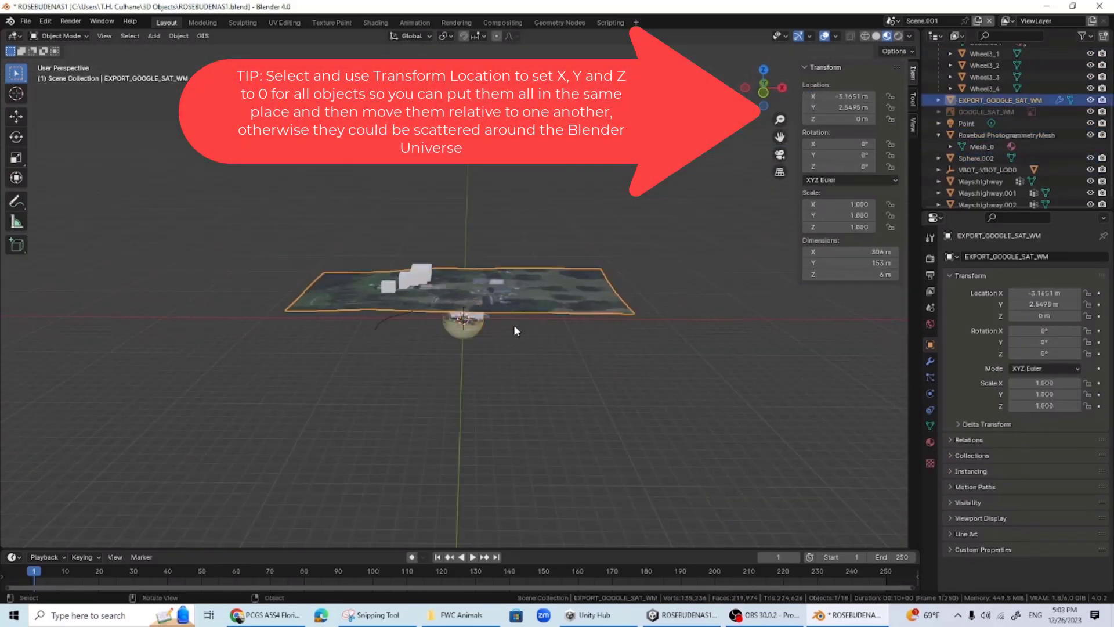
left_click(467, 329)
scroll(467, 330, "up", 6)
left_click(1005, 135, "ctrl")
key("g")
key("z")
left_click(538, 293)
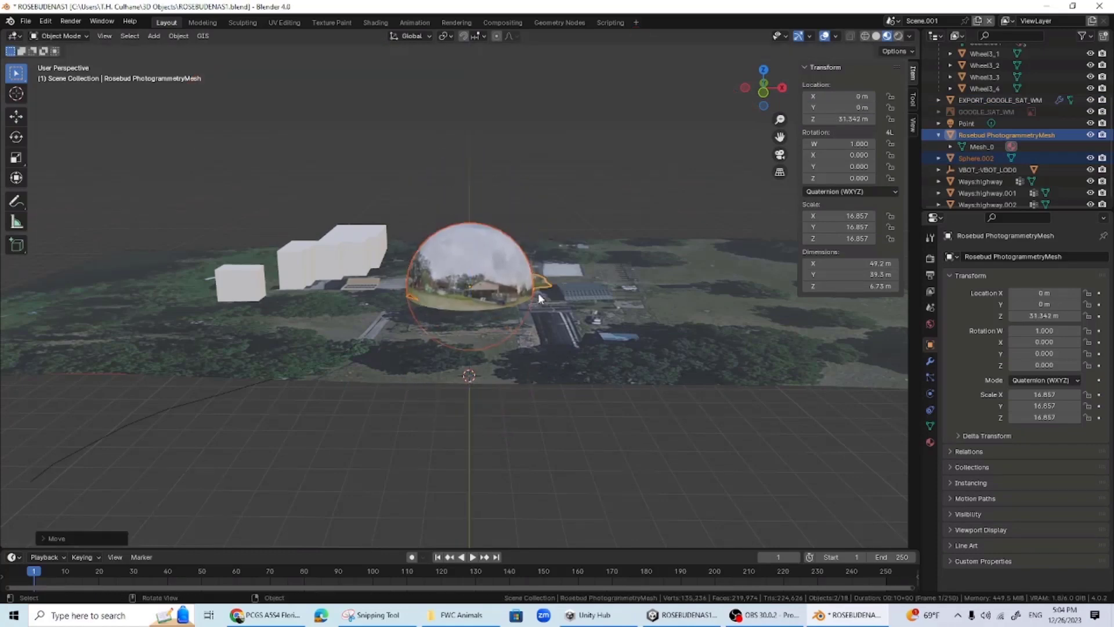
left_click(1090, 157)
key("KP_7")
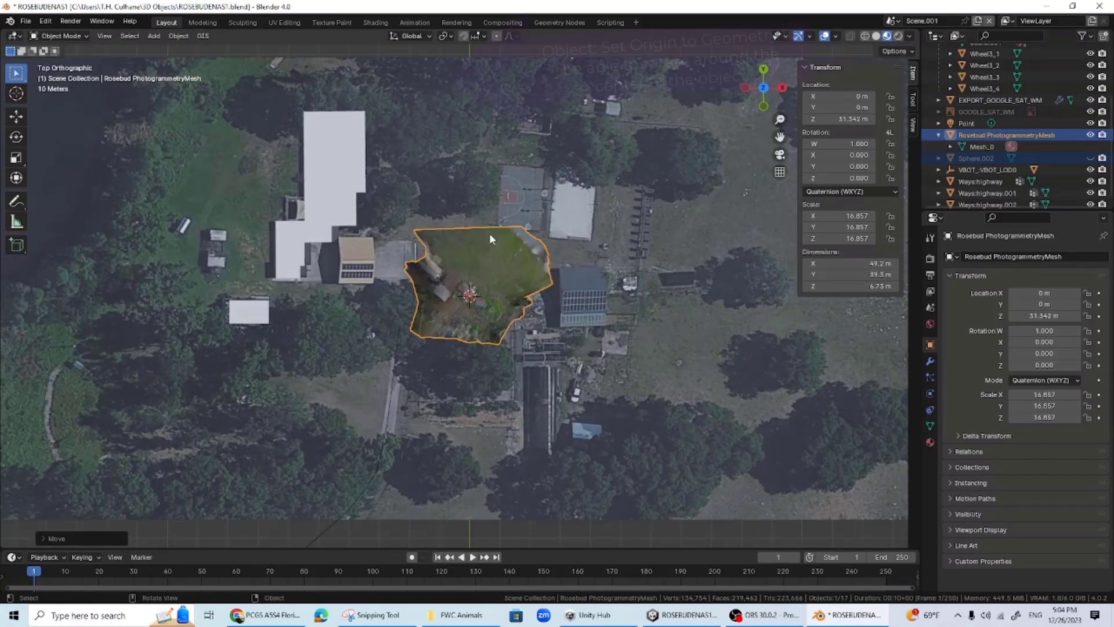
Set the origin of Rosebud PhotogrammetryMesh to its geometry and rotate the mesh freely about the global Z axis
left_click(178, 36)
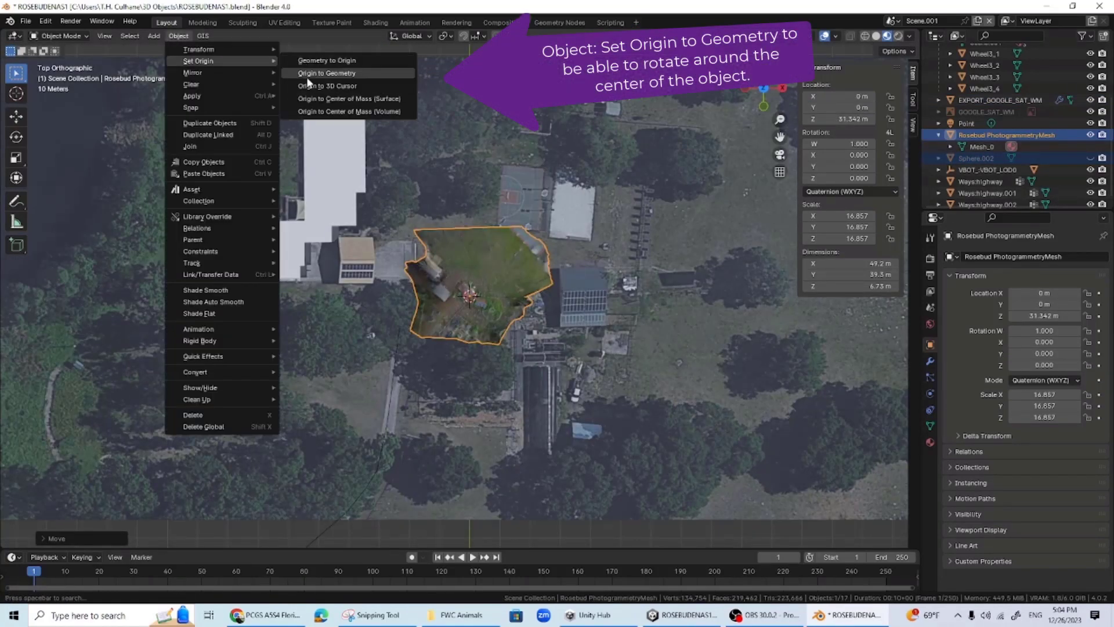
left_click(312, 72)
key("r")
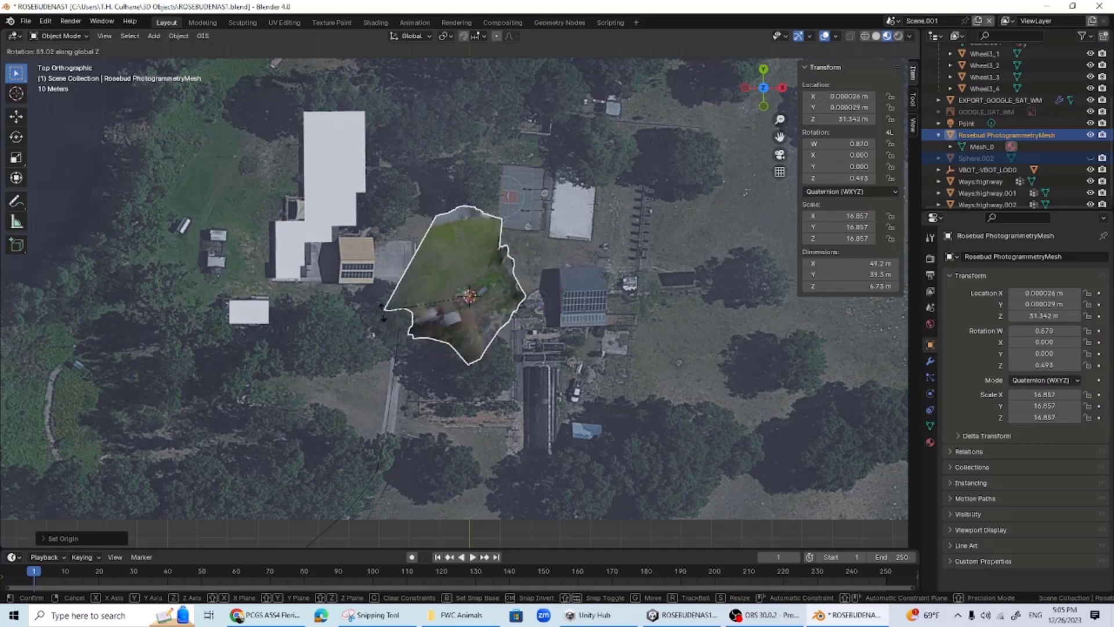
left_click(455, 407)
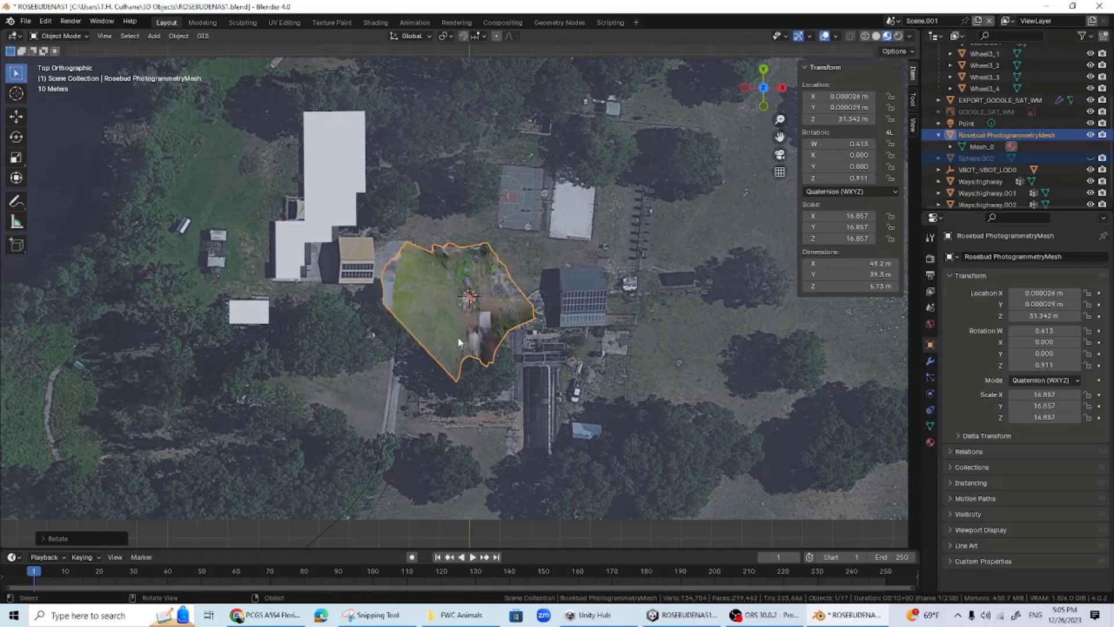
Rotate Rosebud PhotogrammetryMesh to about W 0.944, Z 0.330 and move it to about X 12.47 m, Y -5.66 m over the satellite terrain
scroll(515, 351, "up", 6)
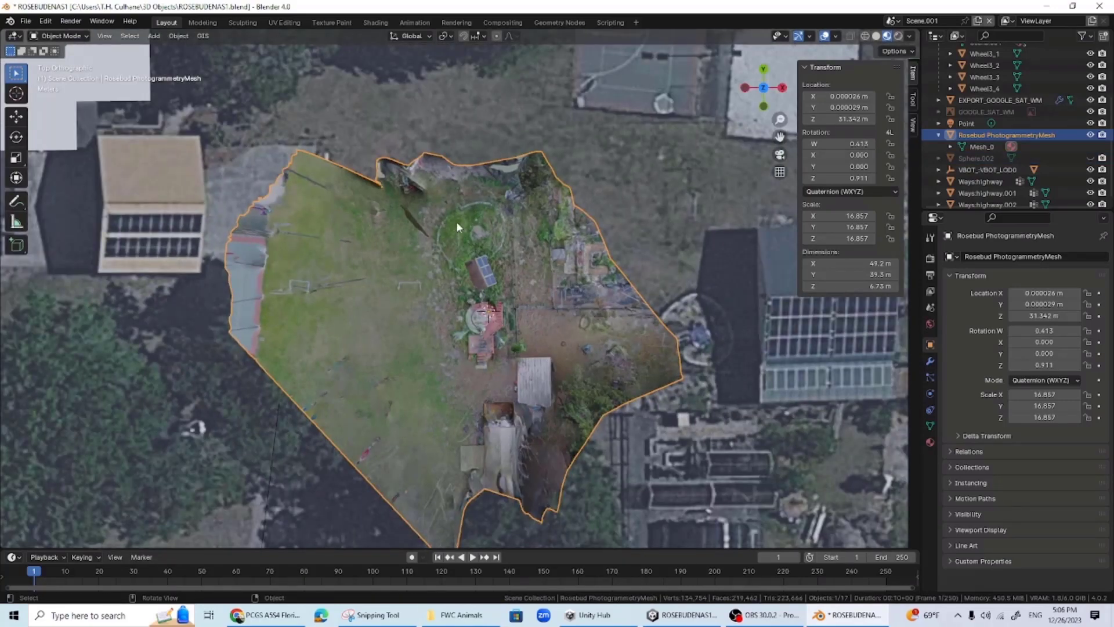
key("r")
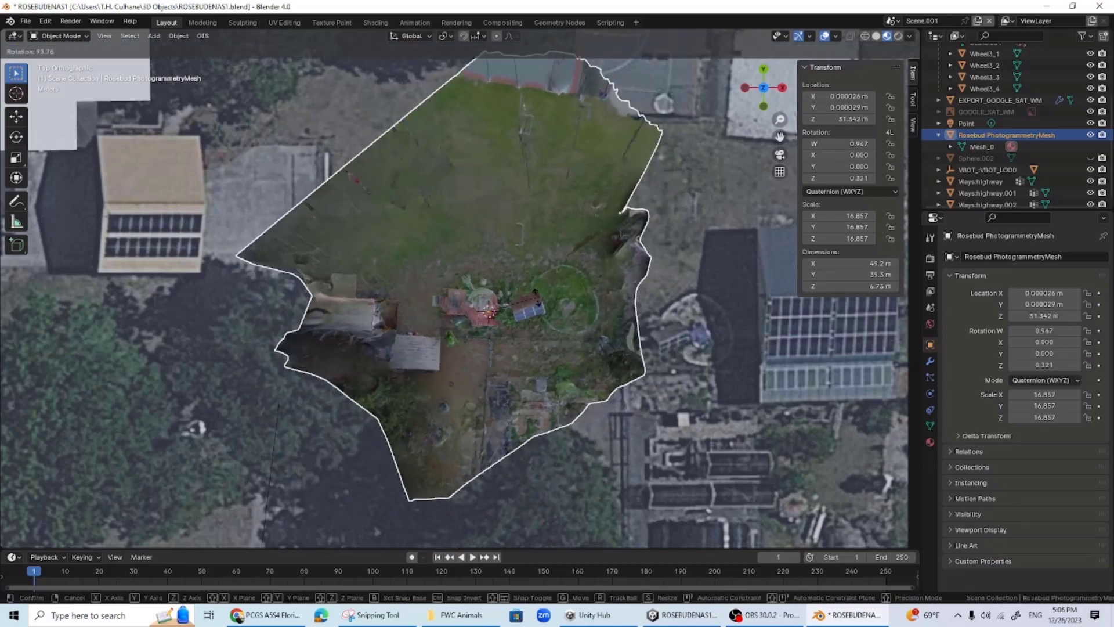
left_click(526, 257)
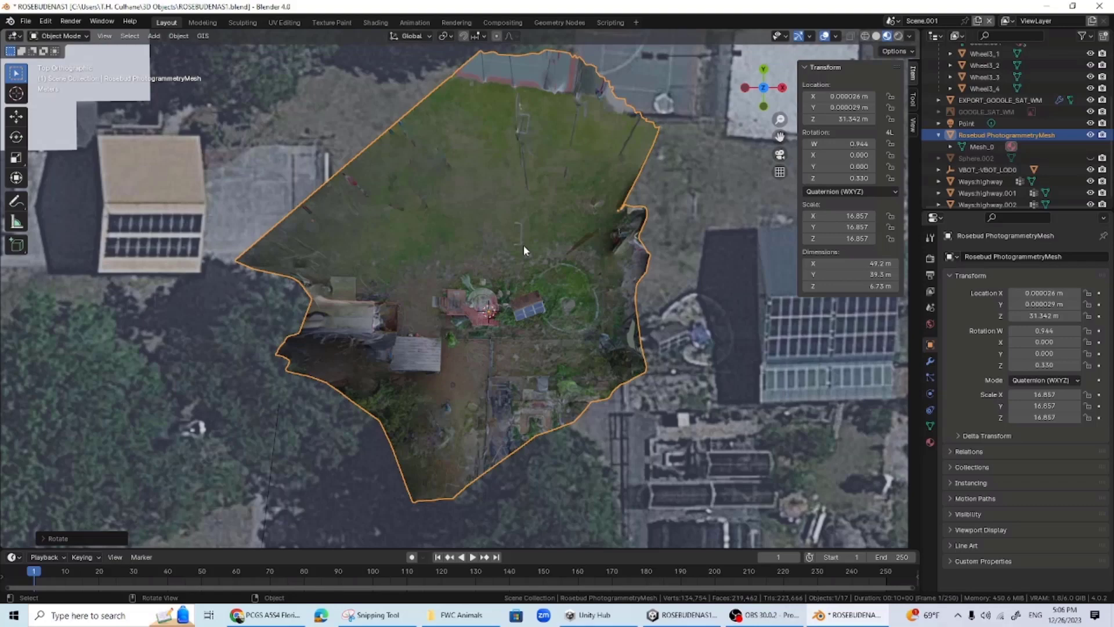
key("g")
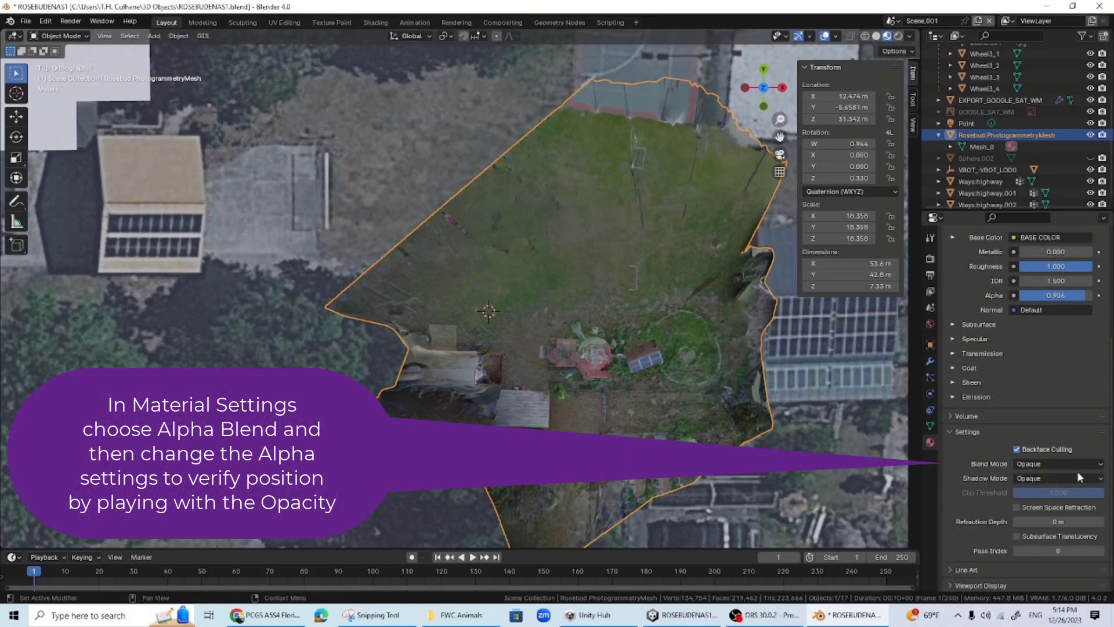
Set the blend mode of the Rosebud PhotogrammetryMesh material to Alpha Blend
left_click(1076, 478)
left_click(1058, 464)
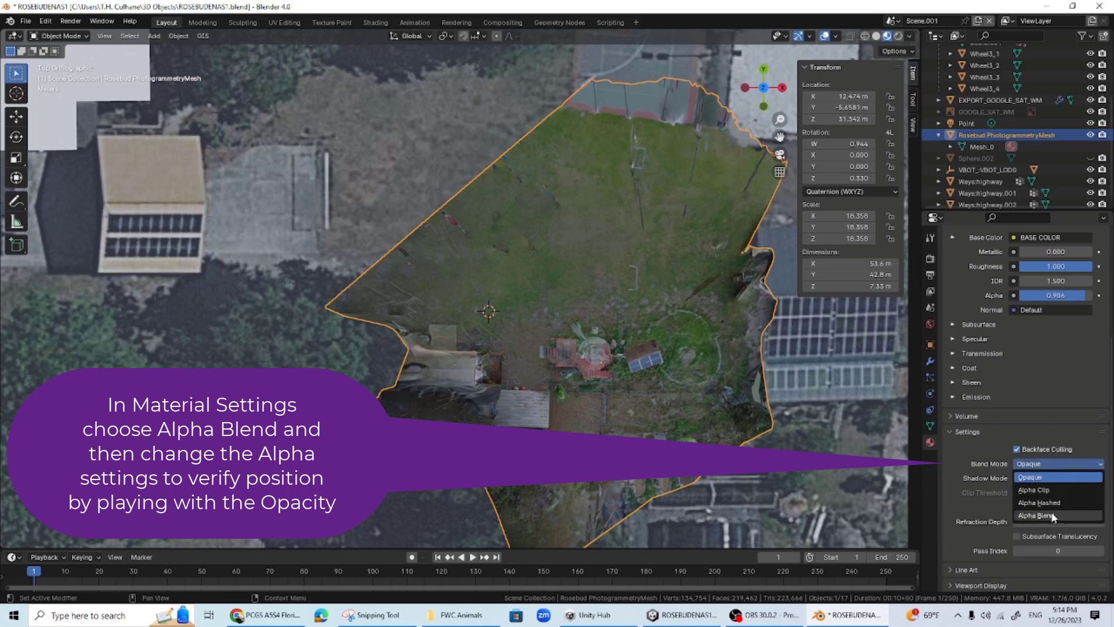
left_click(1038, 515)
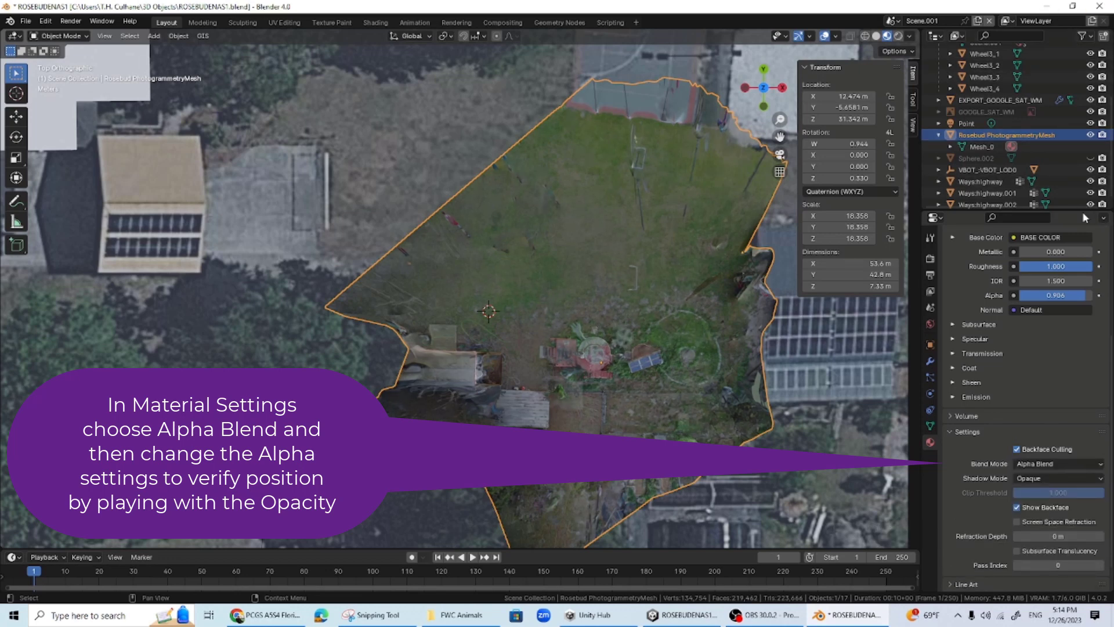
Lower the mesh material's Alpha and raise it again to about 0.87 to compare the mesh with the satellite image
left_click(1051, 296)
type("0.024")
key("Return")
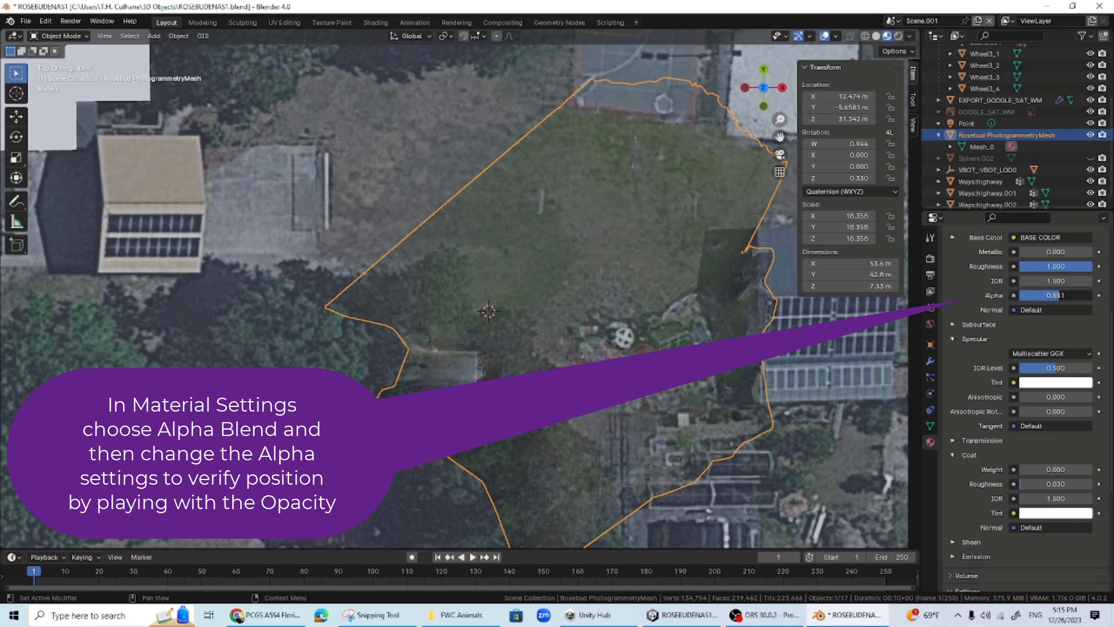
left_click_drag(1063, 295, 1072, 295)
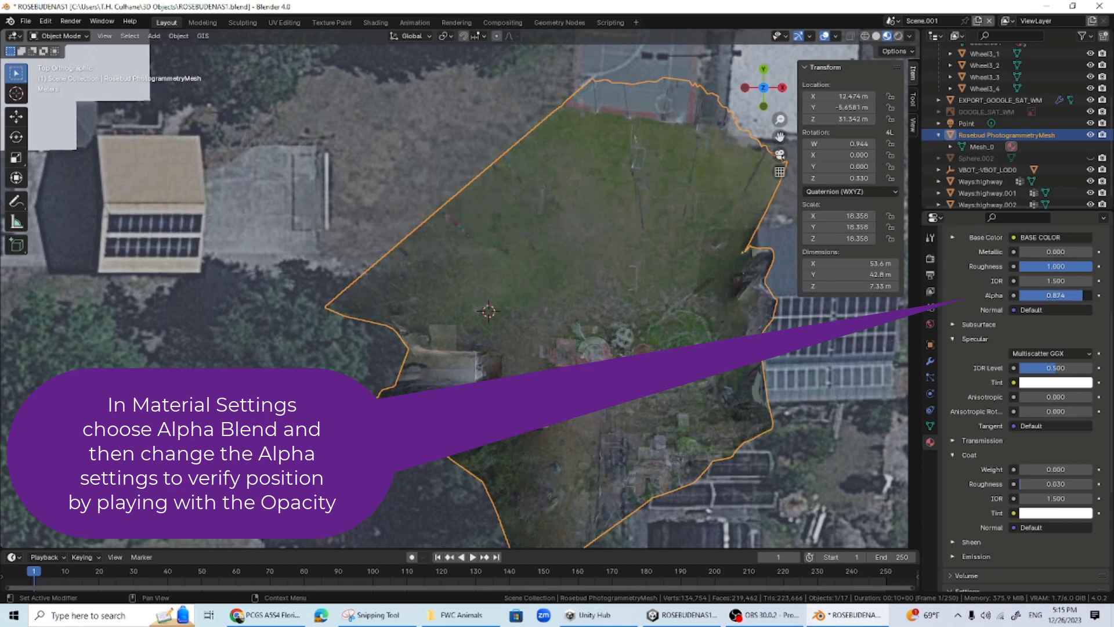
Scale Rosebud PhotogrammetryMesh uniformly to about 20.17 and move it to about X 14.21 m, Y -4.18 m to match the satellite image
key("s")
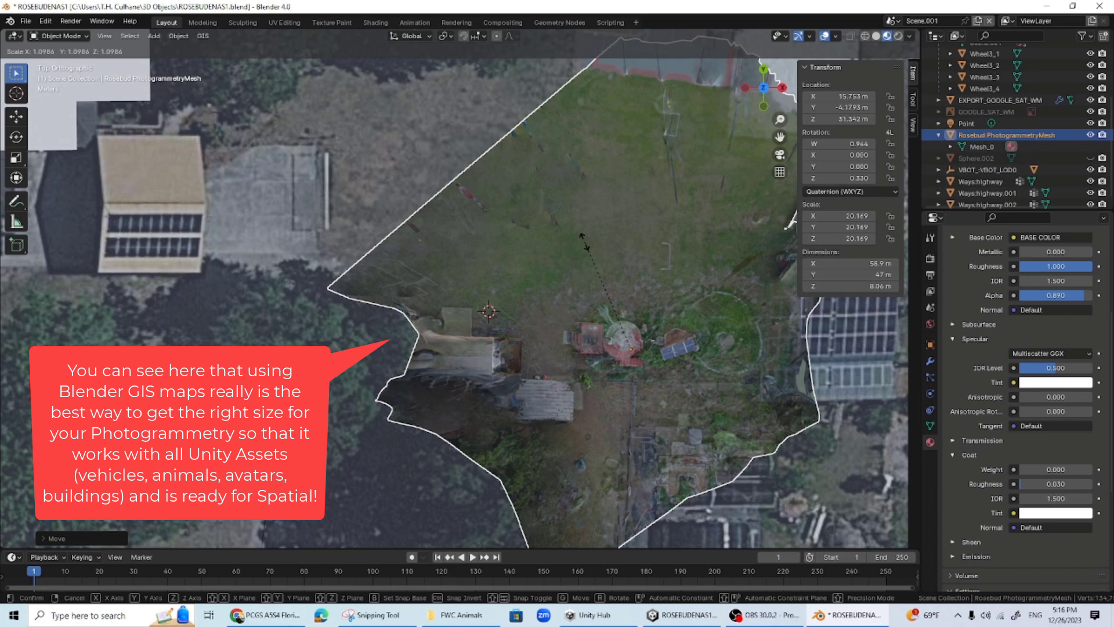
left_click(584, 243)
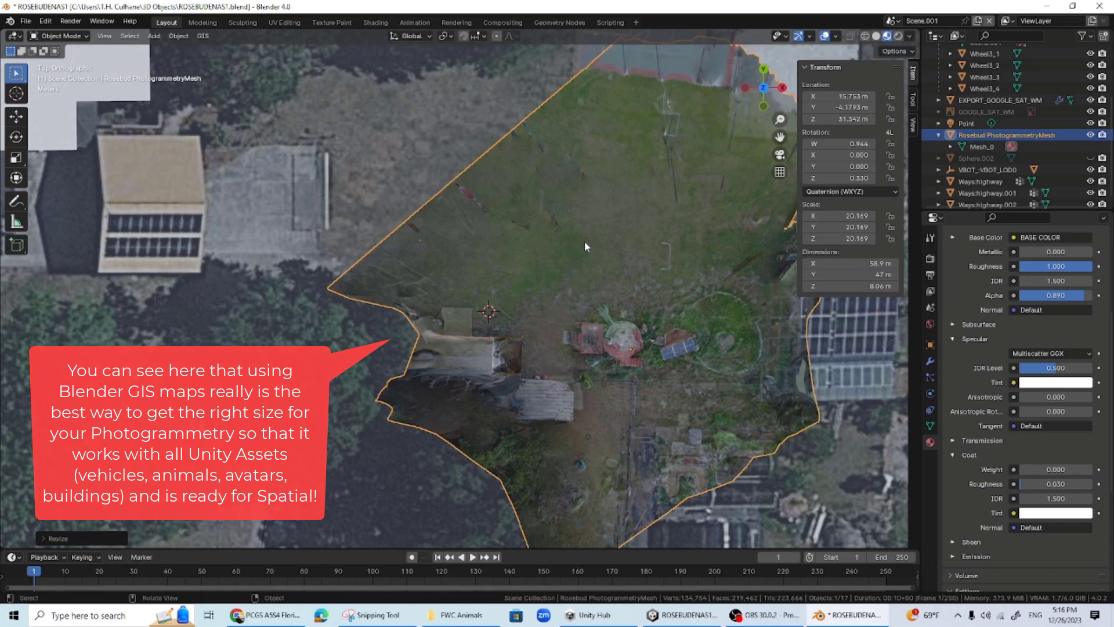
key("g")
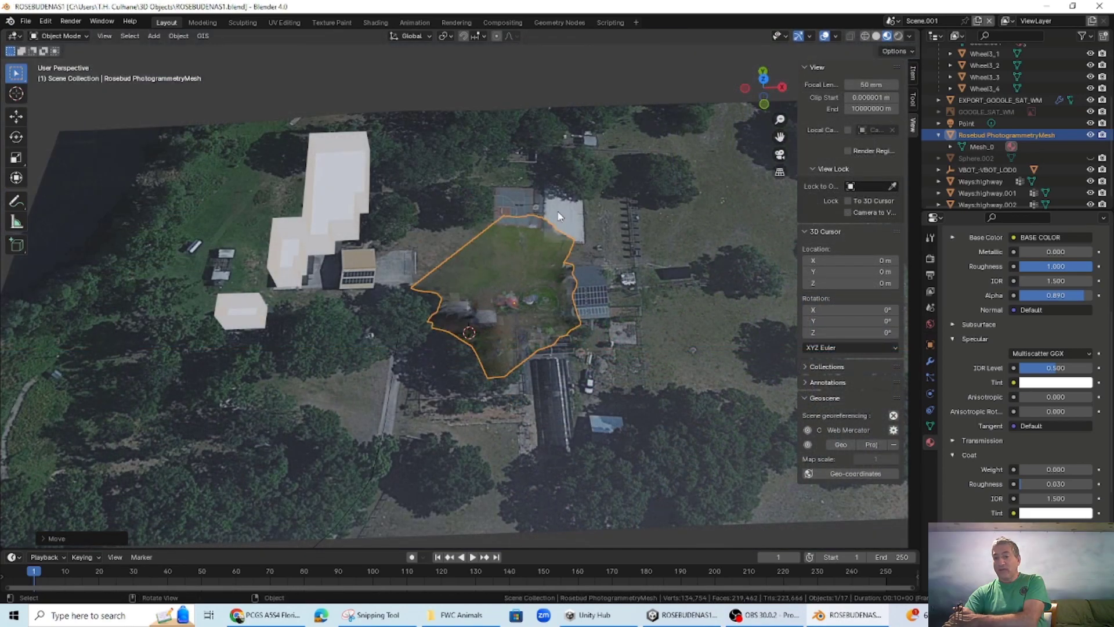
Set the Y and Z location of Car_3_Red to 0
middle_click_drag(558, 216, 569, 148)
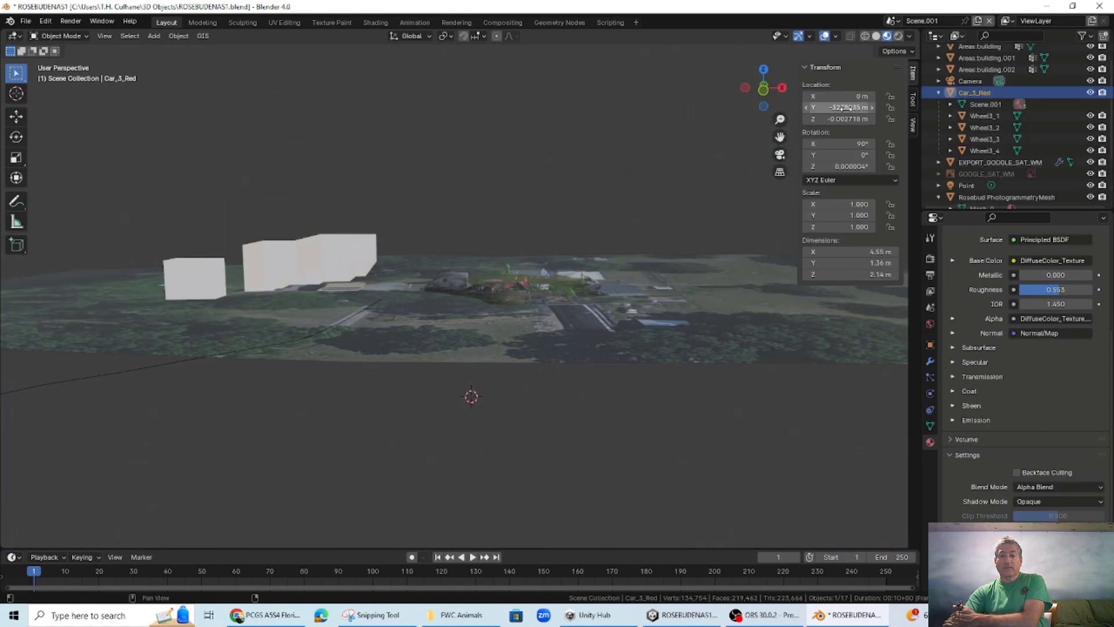
left_click(845, 108)
type("0")
left_click(847, 119)
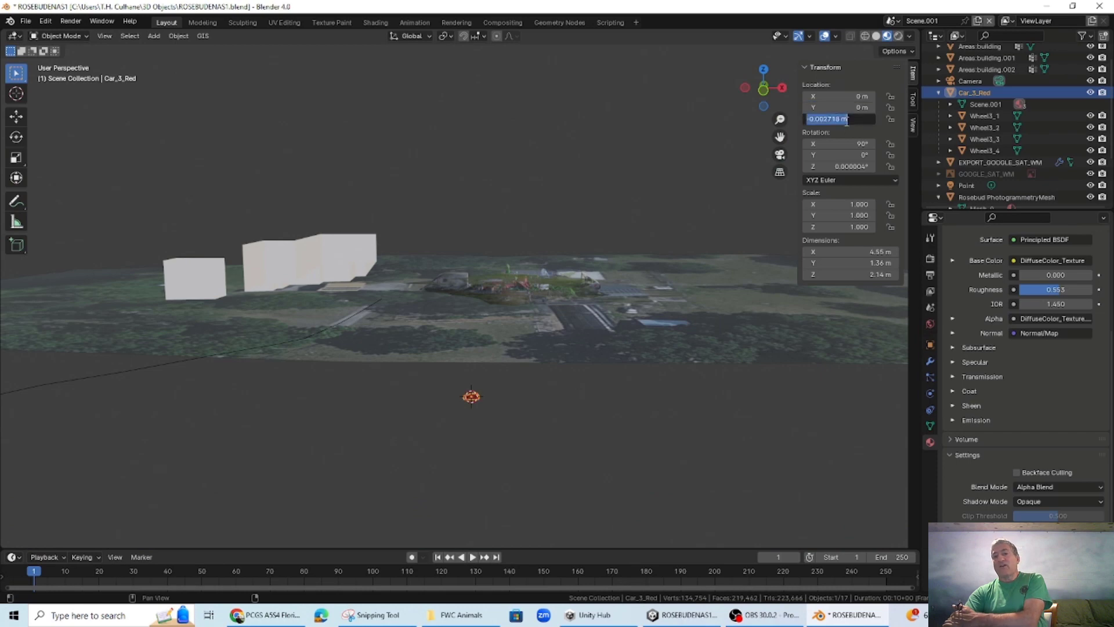
type("0")
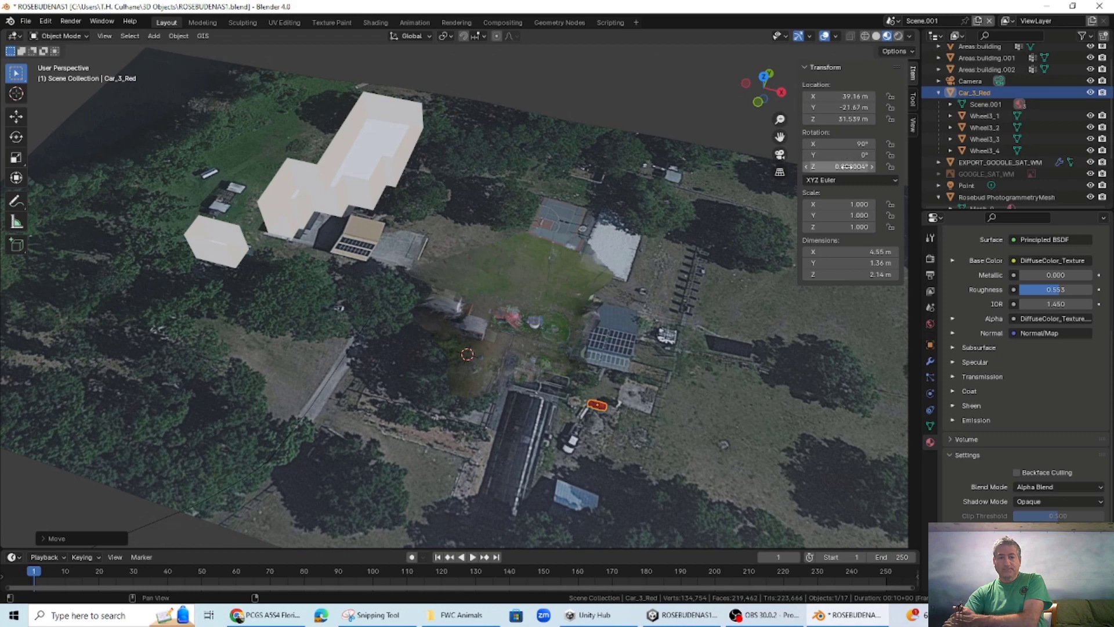
Rotate Car_3_Red to 70° about Z and shift it along X near the parked vehicle on the terrain
left_click_drag(847, 167, 881, 167)
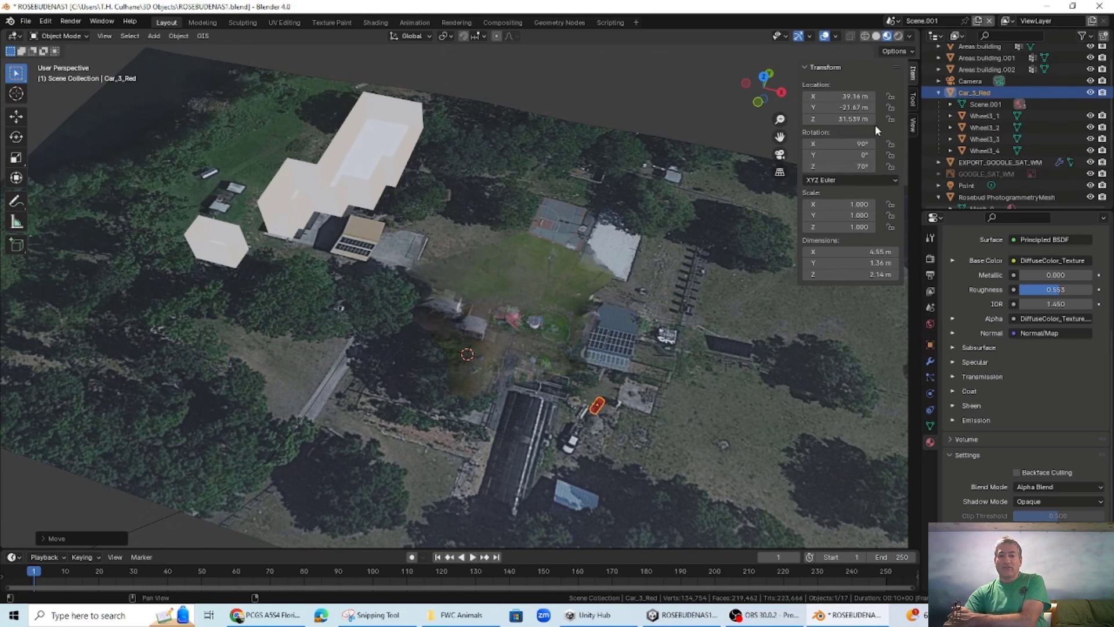
left_click_drag(849, 97, 792, 107)
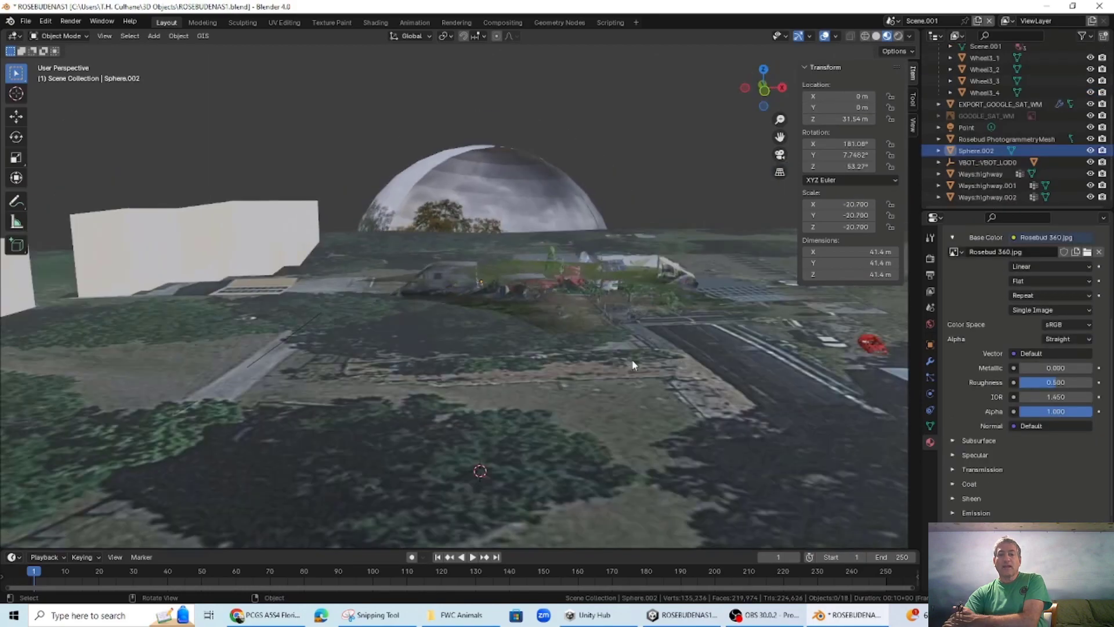
View the photosphere dome from near ground level and open the FBX export
mouse_move(632, 367)
middle_mouse_down()
mouse_move(550, 364)
mouse_move(552, 377)
mouse_move(605, 350)
mouse_move(634, 356)
mouse_move(629, 363)
mouse_move(620, 351)
mouse_move(632, 352)
middle_mouse_up()
scroll(632, 355, "up", 5)
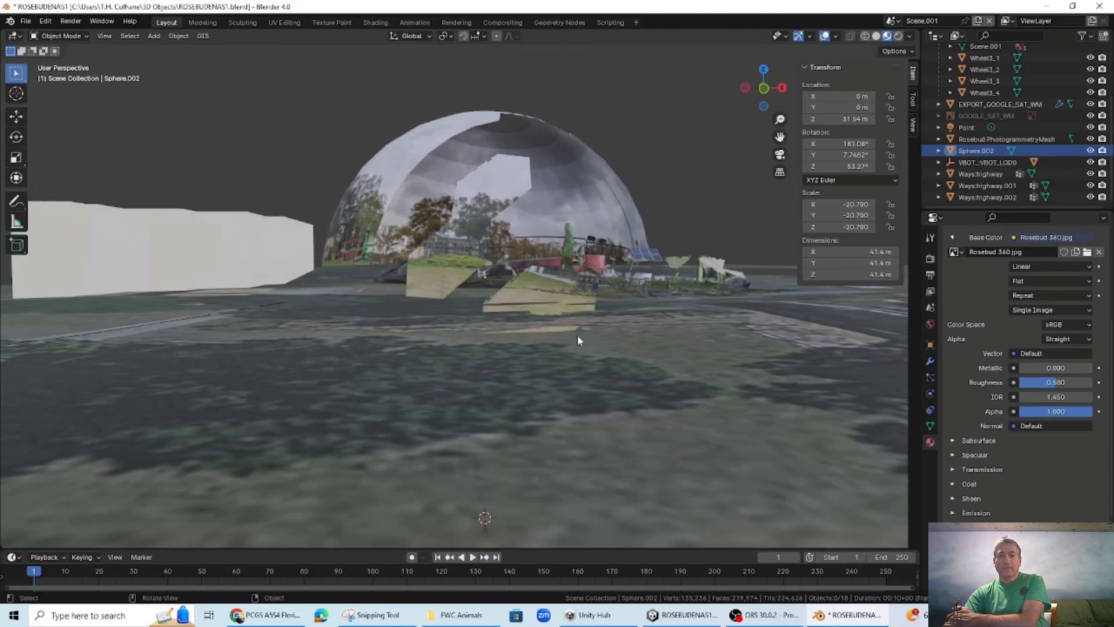
left_click(26, 21)
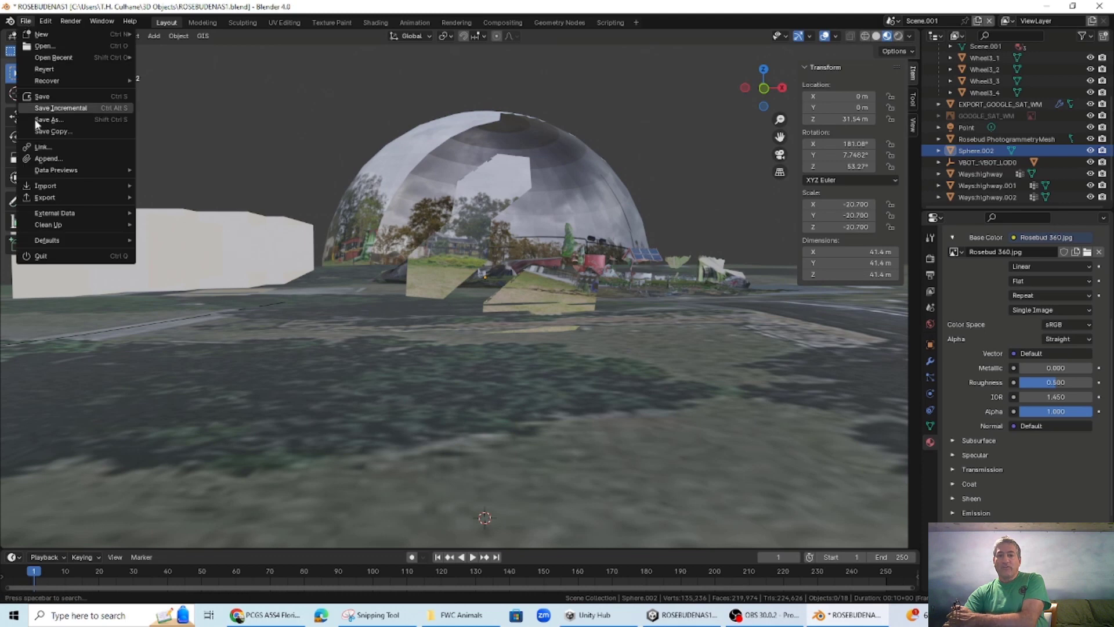
mouse_move(55, 198)
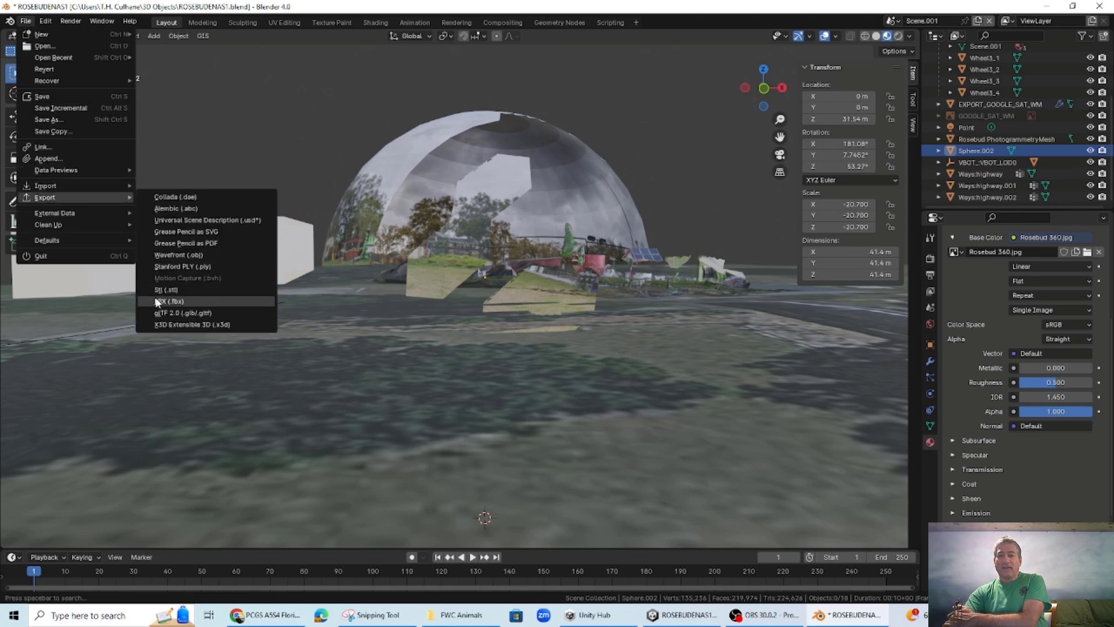
left_click(168, 301)
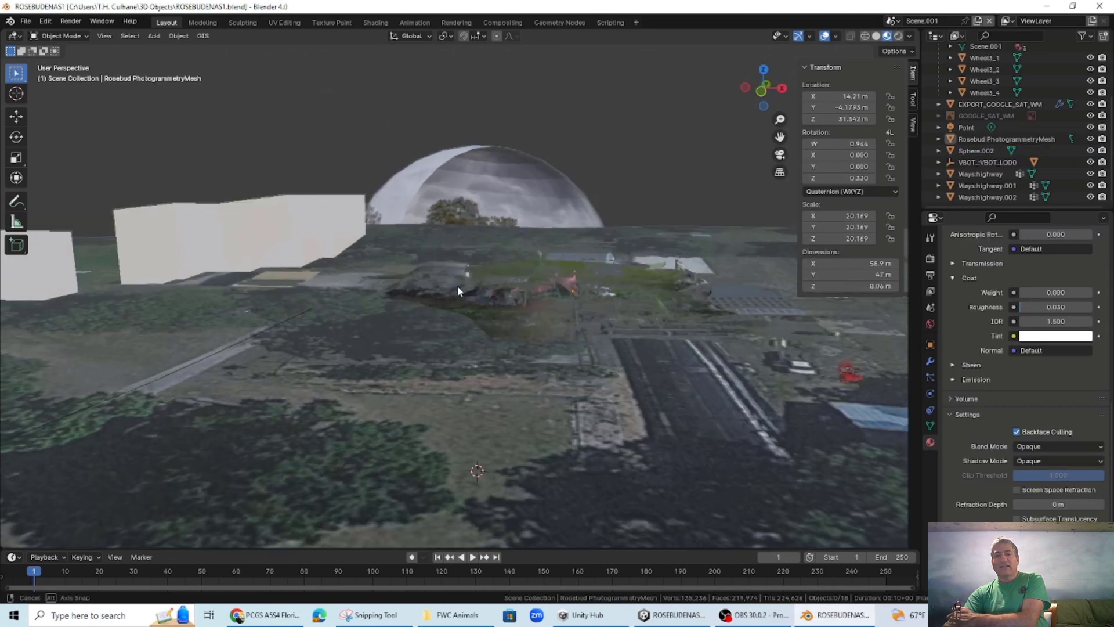
Export only the selected Sphere.002 as FBX over ROSEBUDENAS1sphere.fbx, with Path Mode set to Copy
middle_click_drag(457, 285, 492, 318)
scroll(489, 343, "down", 2)
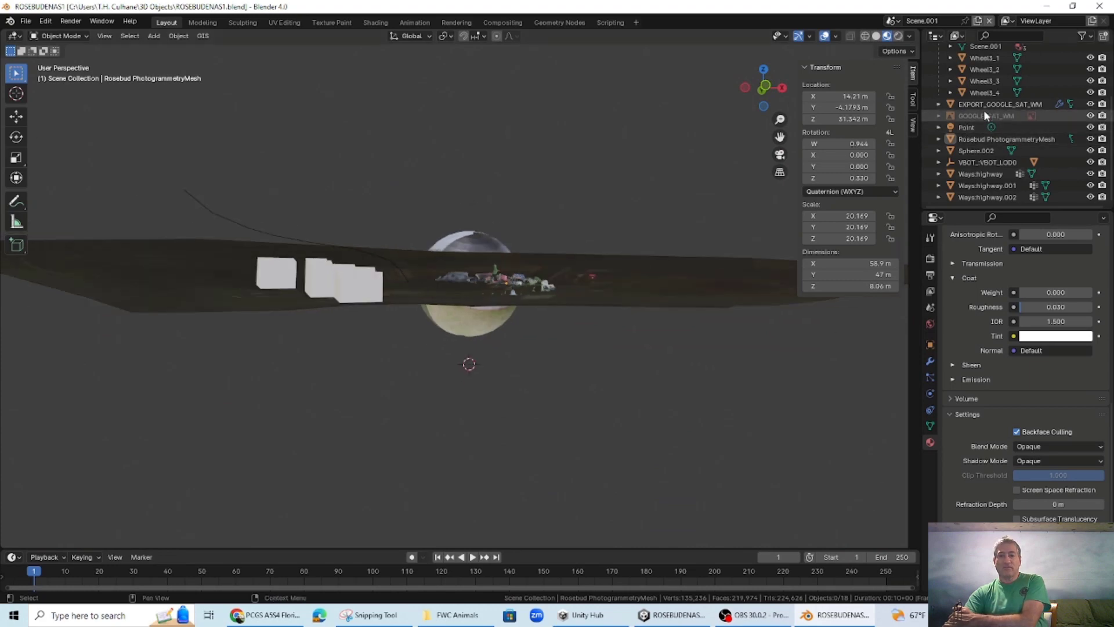
left_click(25, 21)
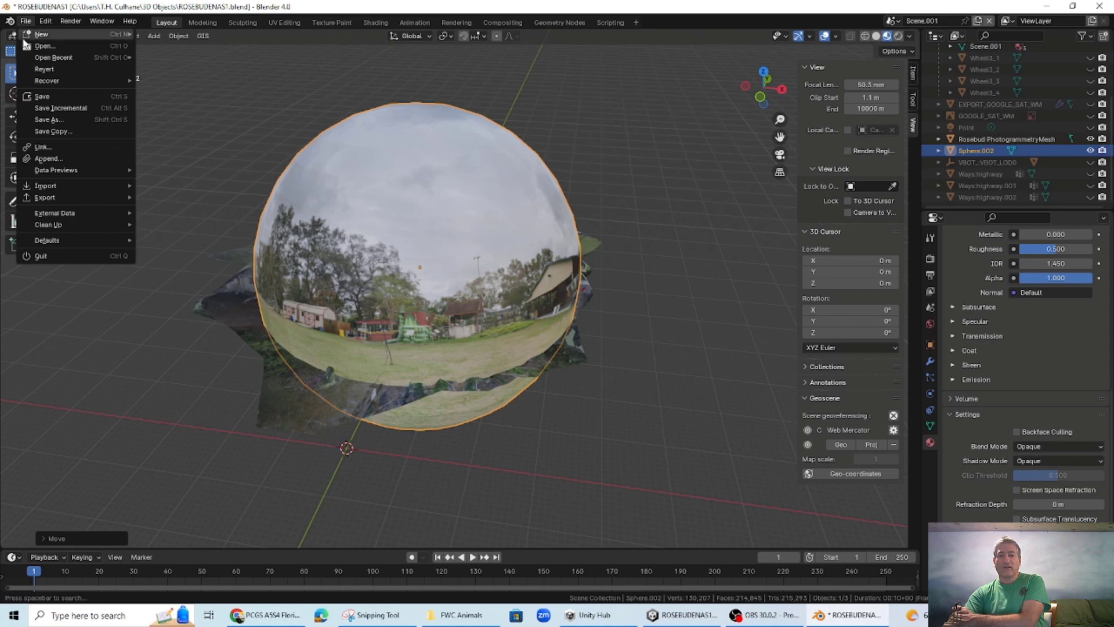
mouse_move(64, 196)
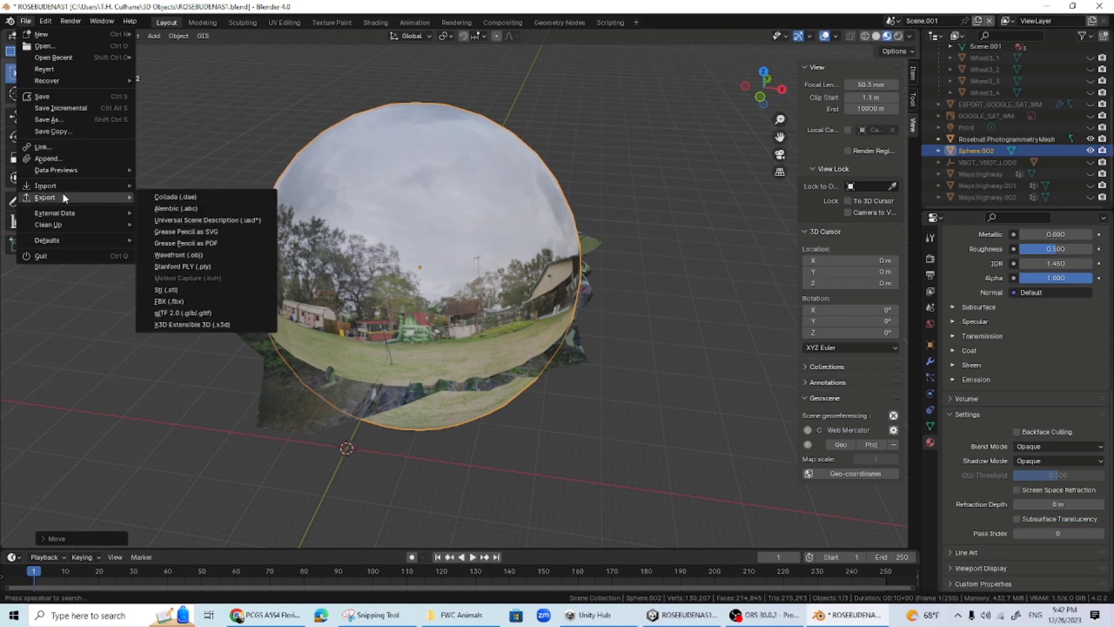
left_click(172, 302)
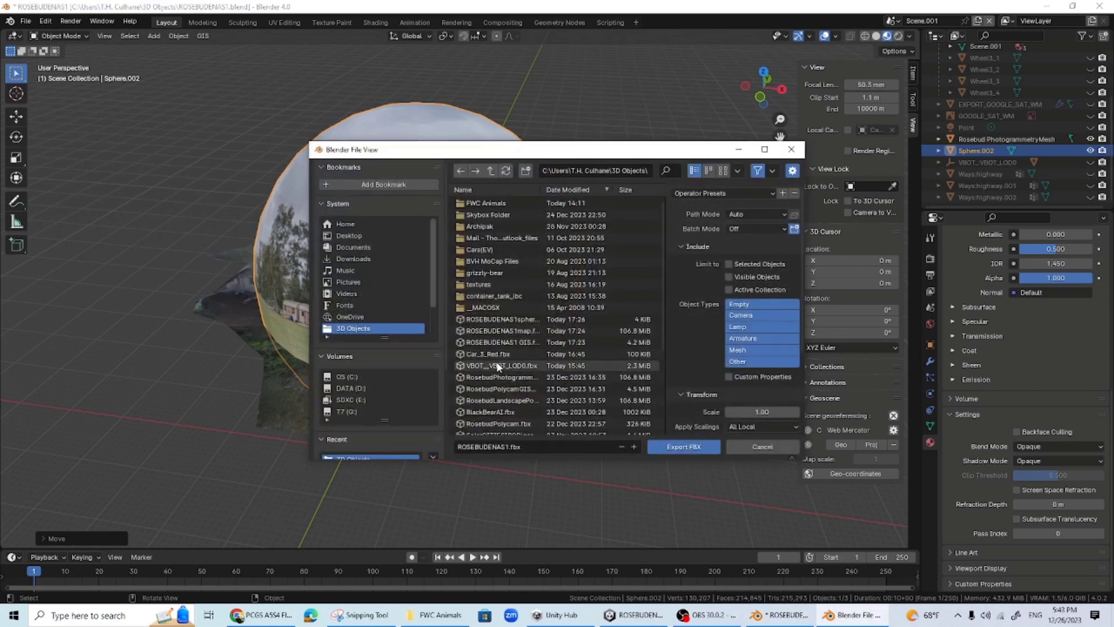
left_click(499, 319)
left_click(767, 214)
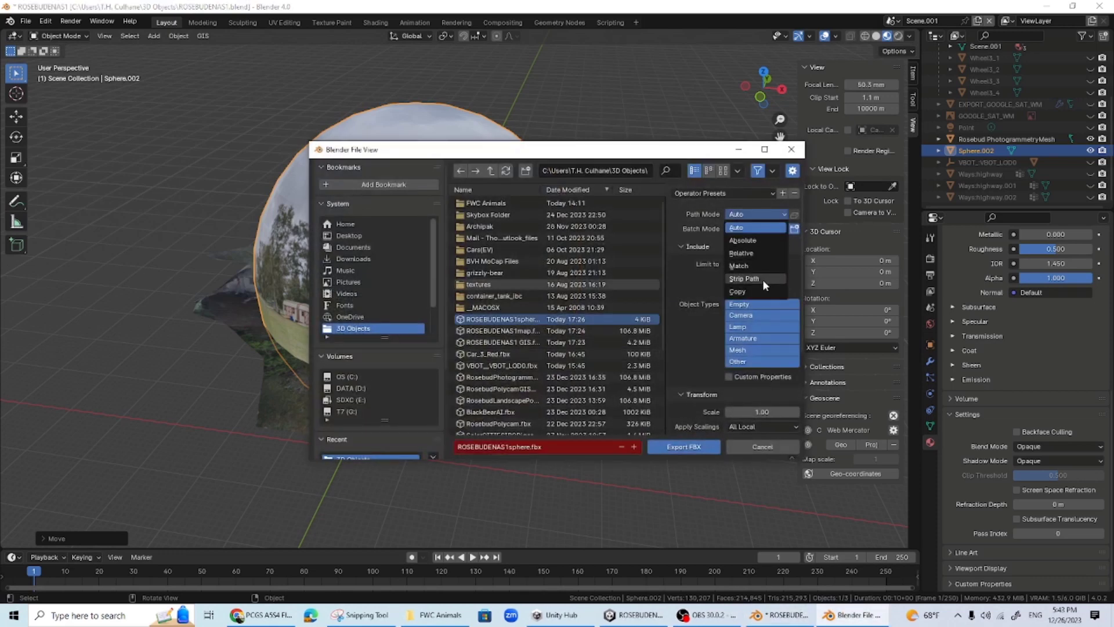
left_click(753, 291)
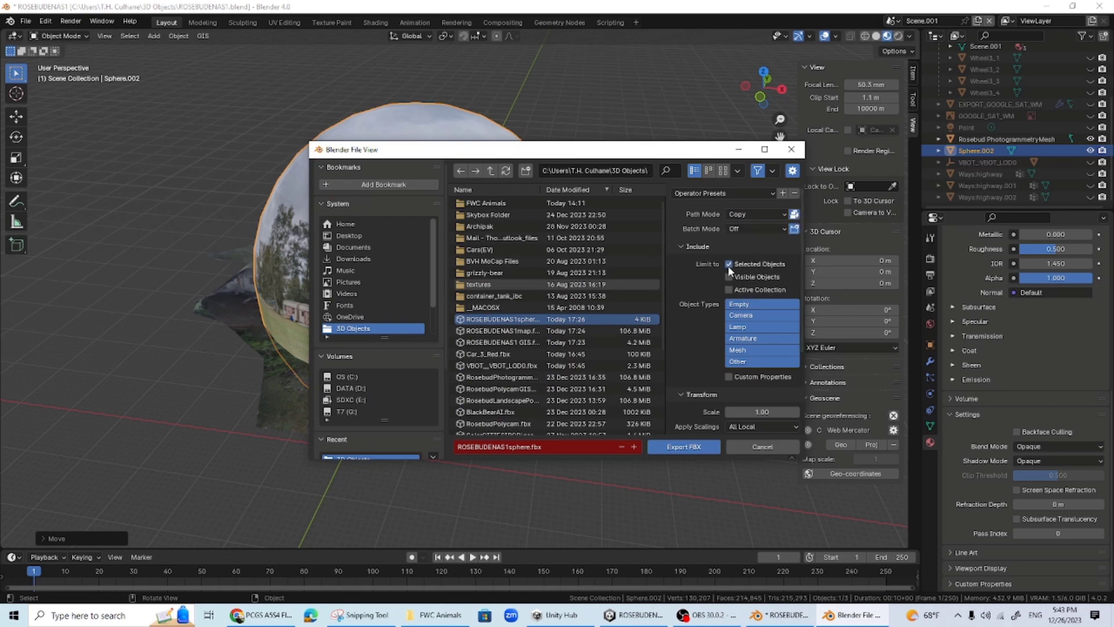
left_click(675, 447)
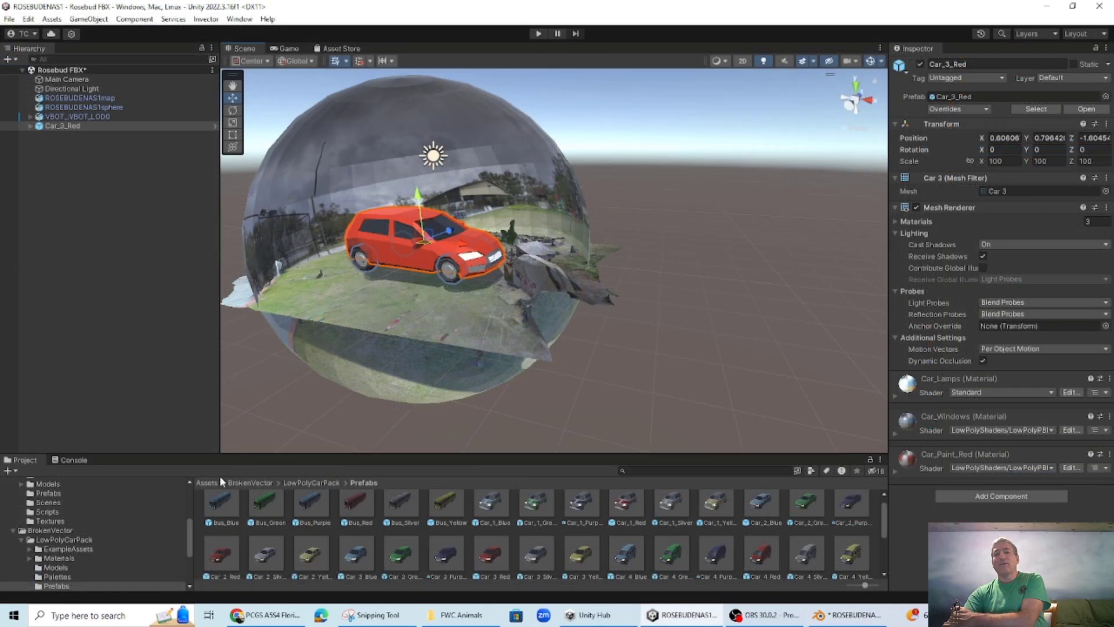
In Unity, open the RosebudFBX asset folder and delete ROSEBUDENAS1map and ROSEBUDENAS1sphere from the Rosebud FBX scene
left_click(208, 482)
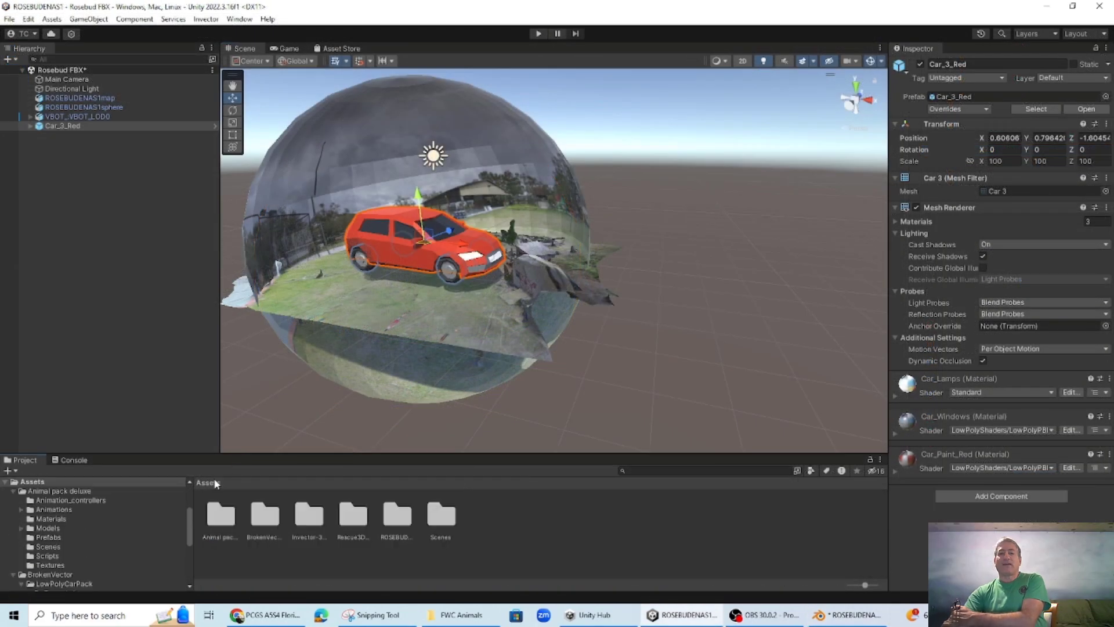
double_click(397, 516)
right_click(94, 97)
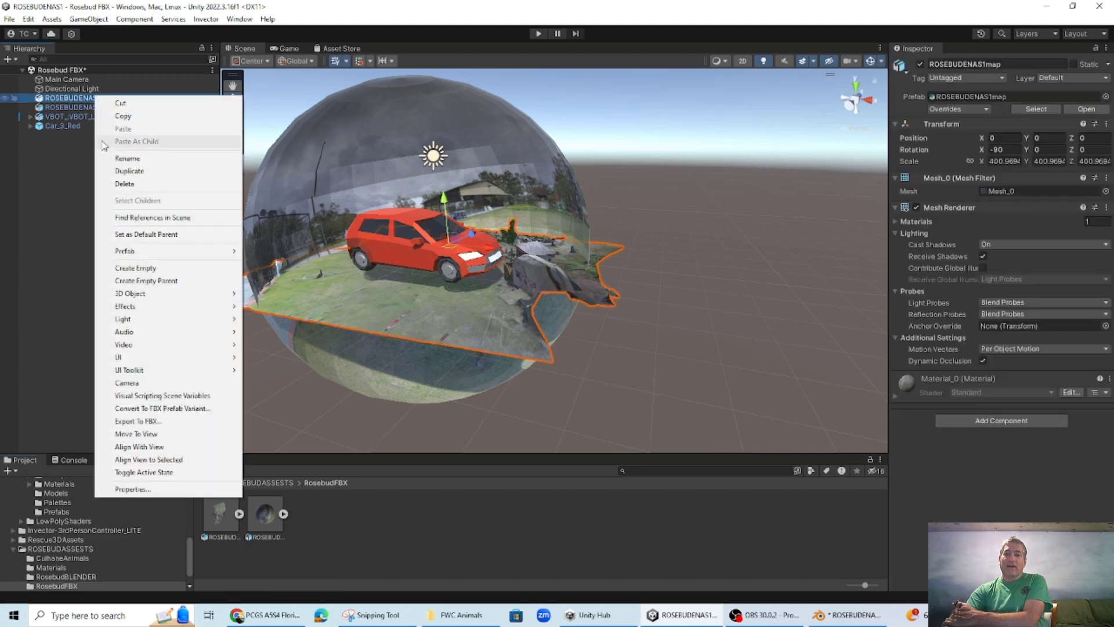
left_click(119, 183)
right_click(76, 100)
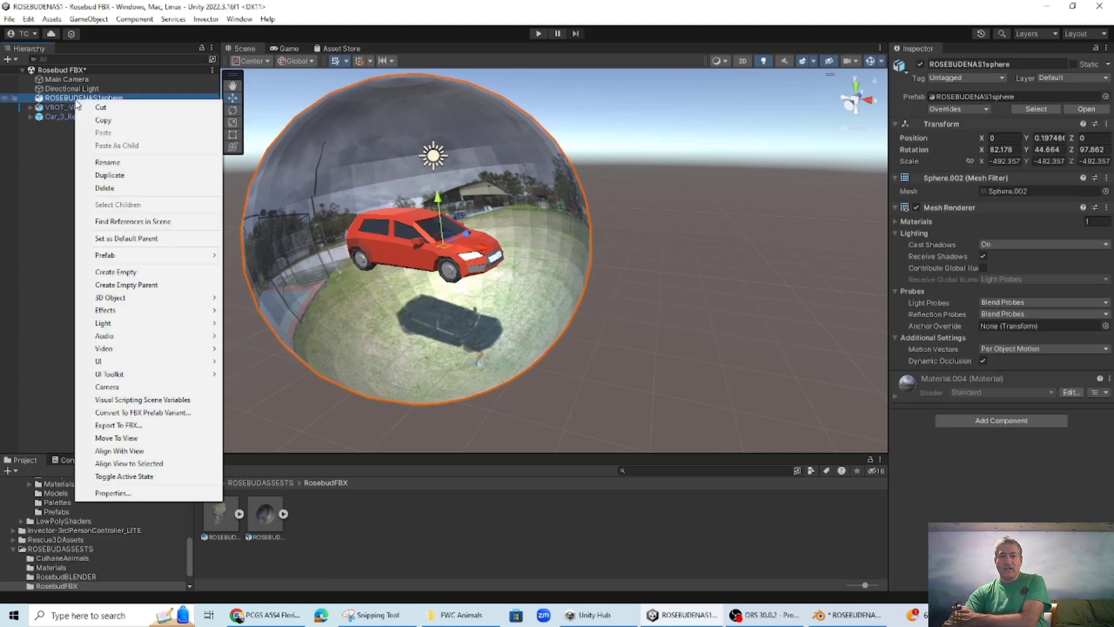
left_click(98, 187)
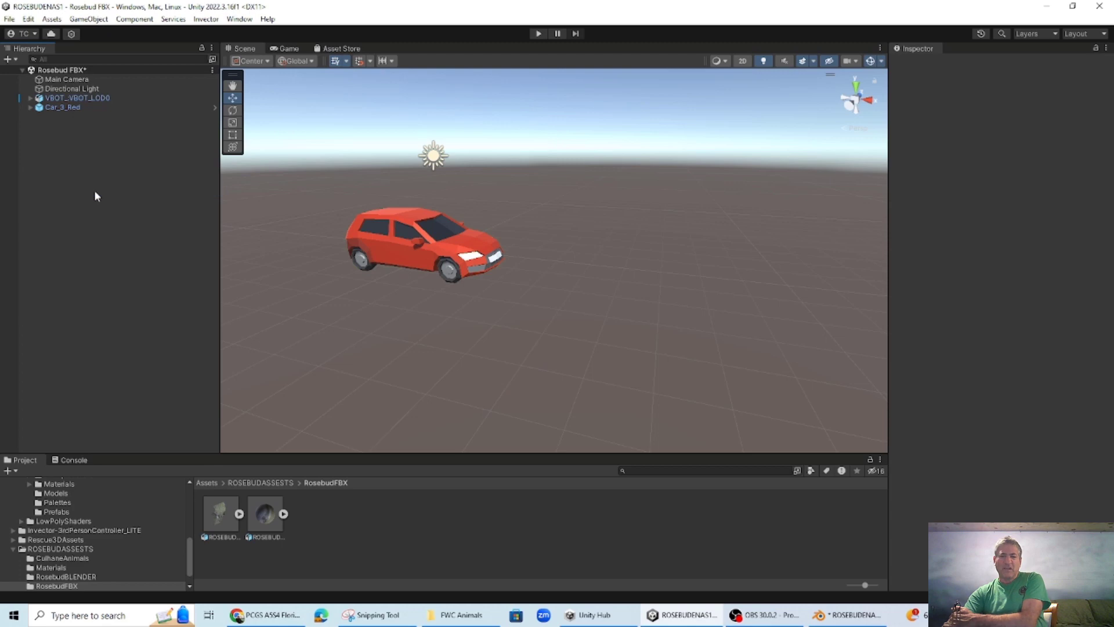
Add the ROSEBUDENAS1 GIS, ROSEBUDENAS1map and ROSEBUDENAS1sphere models from the RosebudFBX folder to the Rosebud FBX scene
left_click_drag(263, 516, 54, 178)
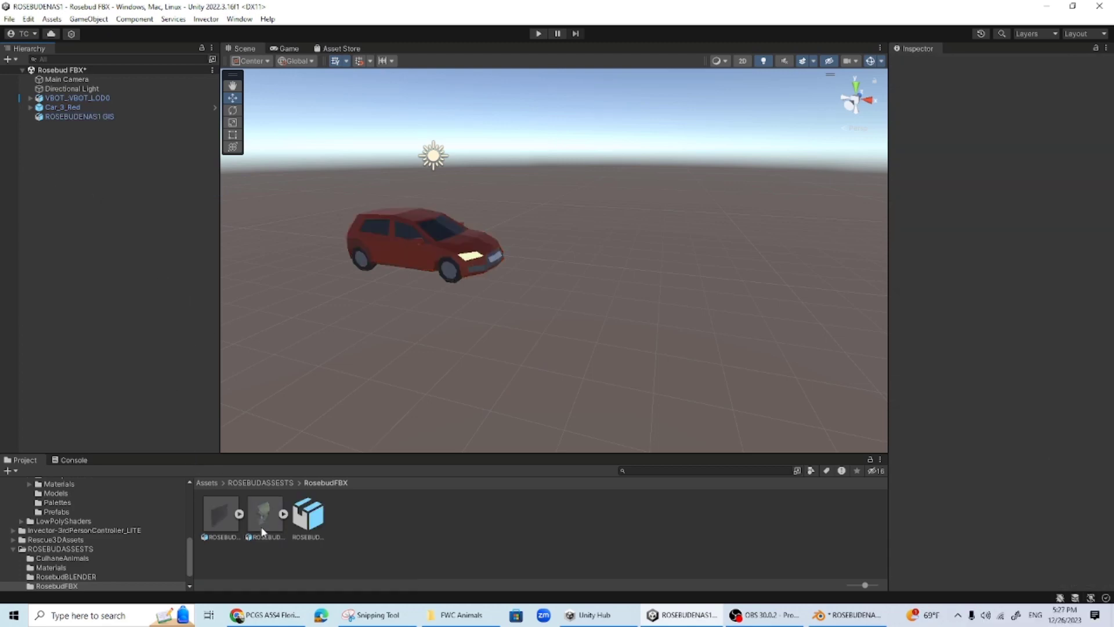
left_click_drag(261, 528, 93, 291)
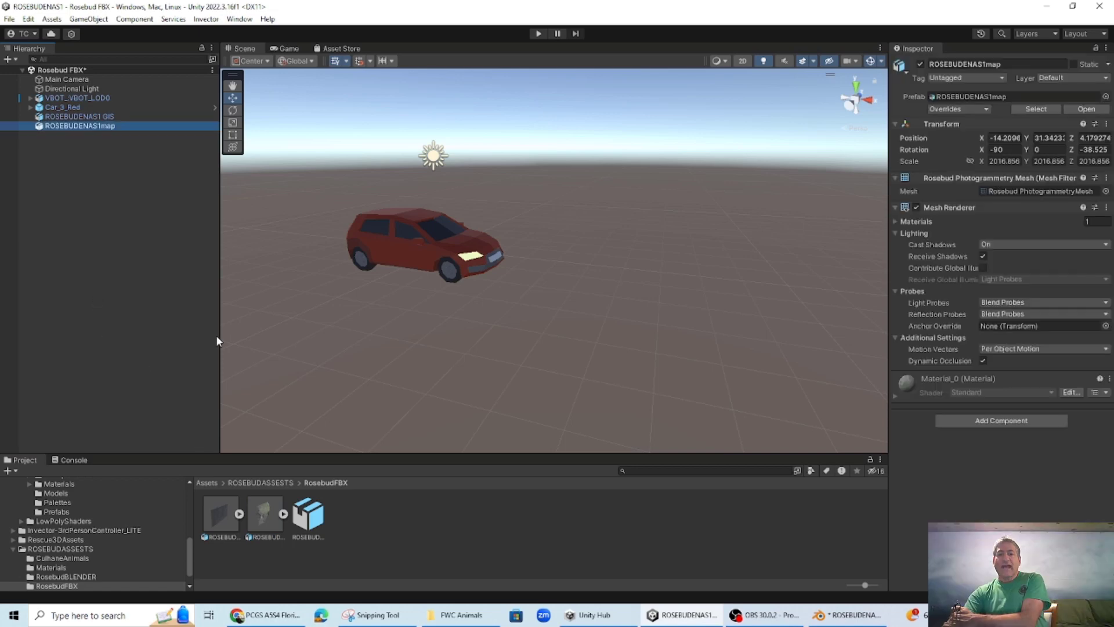
left_click_drag(307, 524, 138, 234)
middle_click_drag(375, 267, 373, 315)
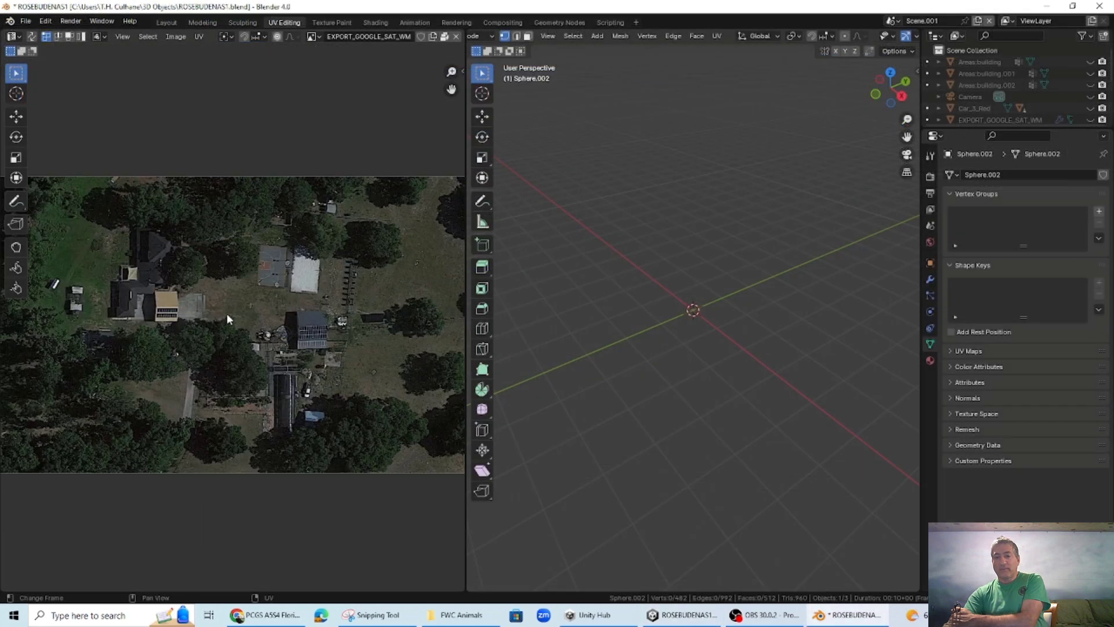
In Blender, save the EXPORT_GOOGLE_SAT_WM satellite texture as a PNG named RosebudEnas1GOOGLE_SAT_WM.png in the 3D Objects folder
scroll(227, 315, "up", 2)
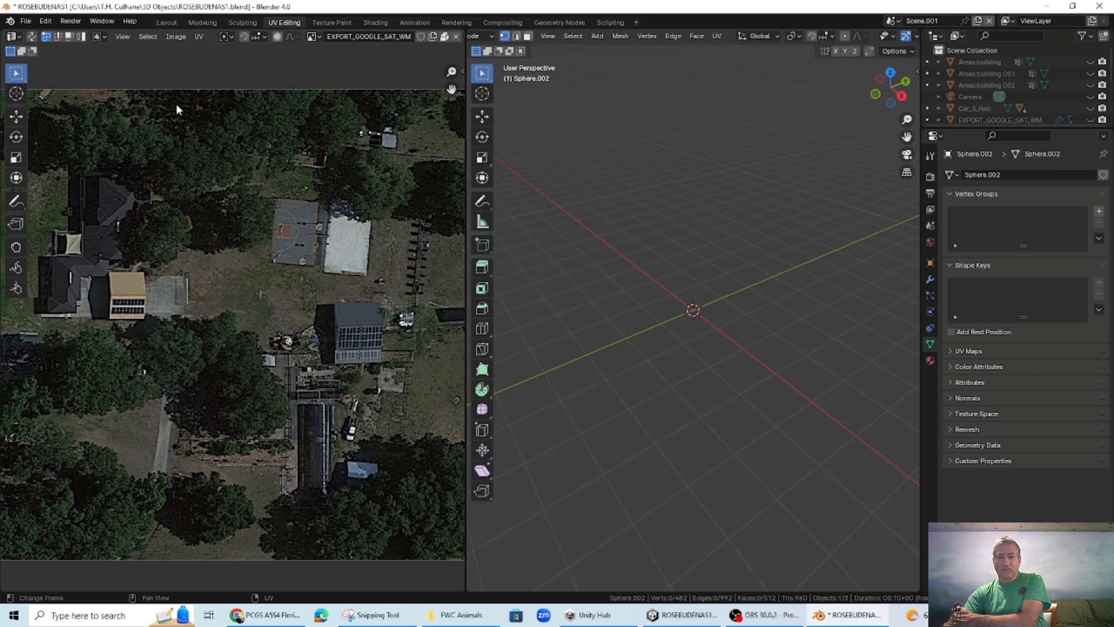
left_click(163, 36)
left_click(197, 166)
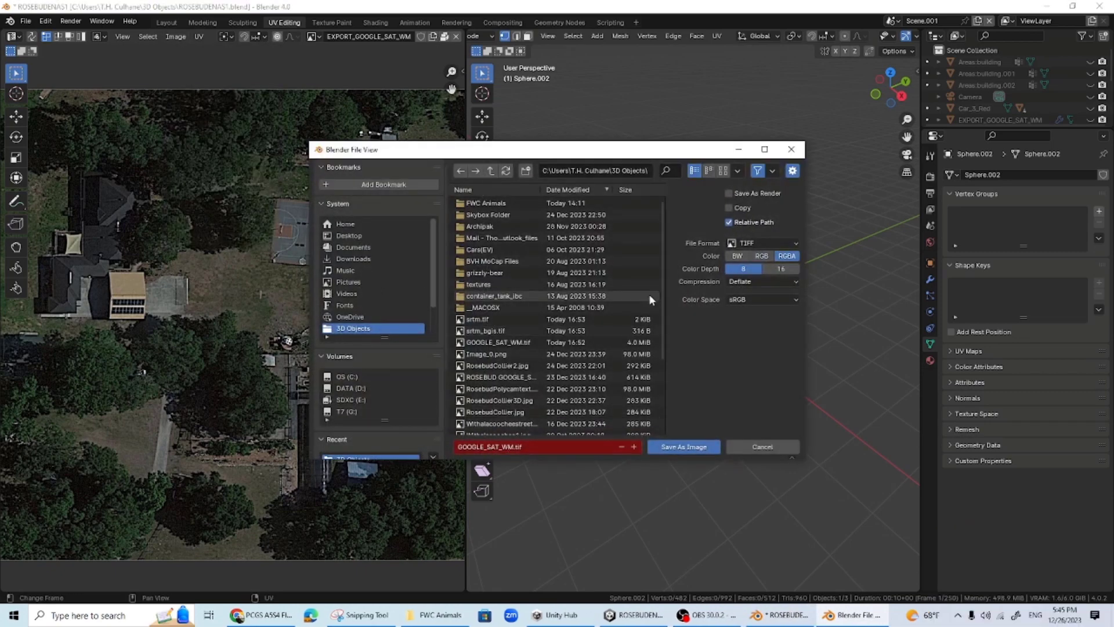
left_click(732, 246)
left_click(664, 295)
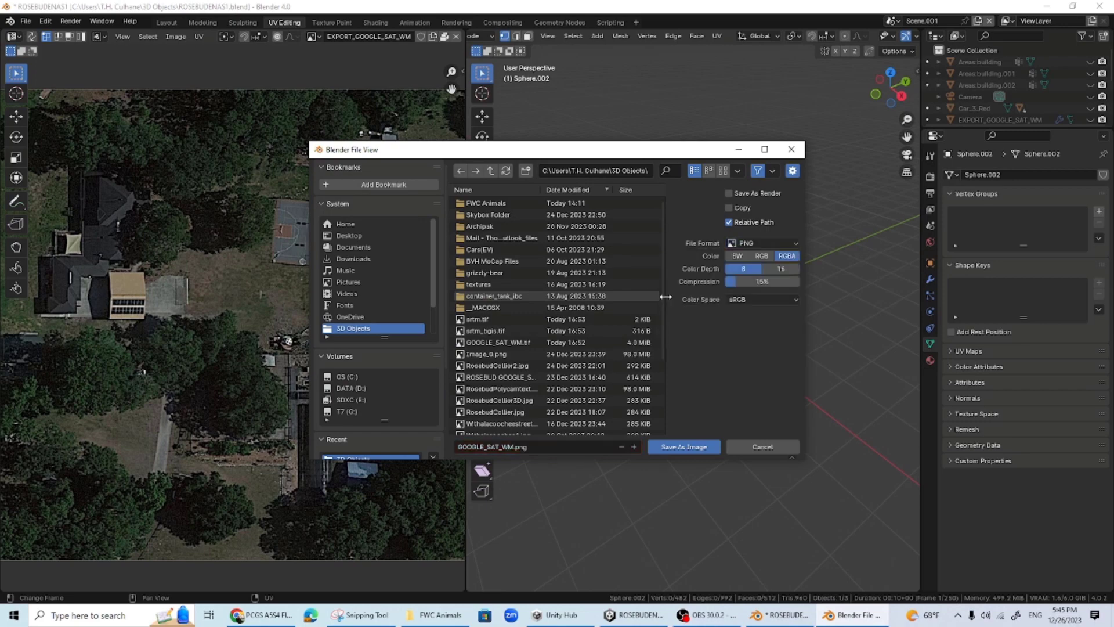
left_click(460, 446)
type("Rose")
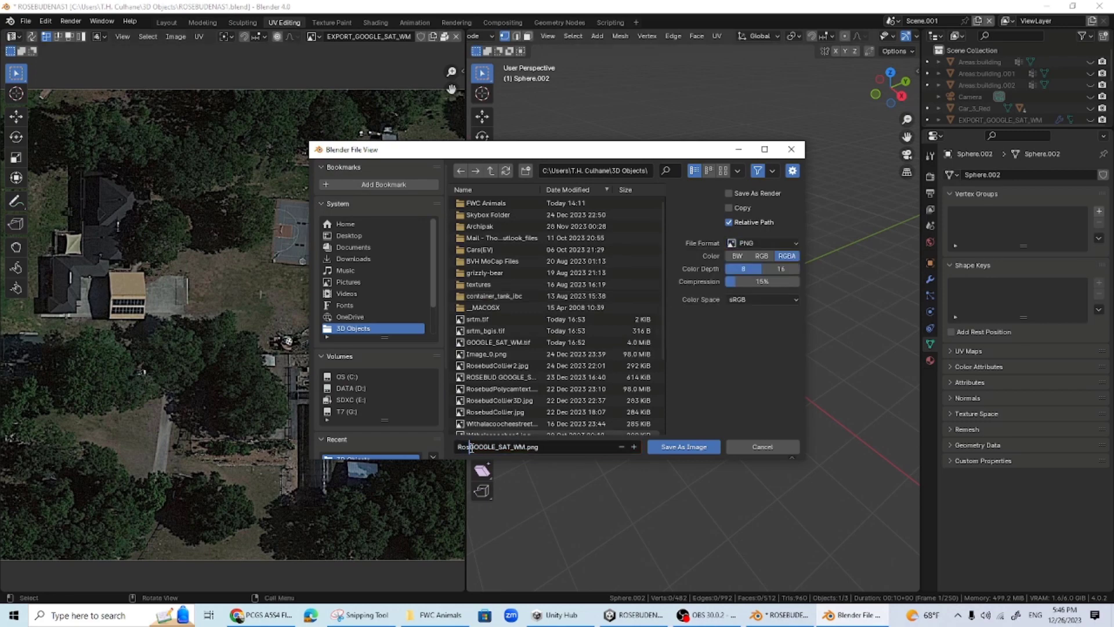
type("budEnas")
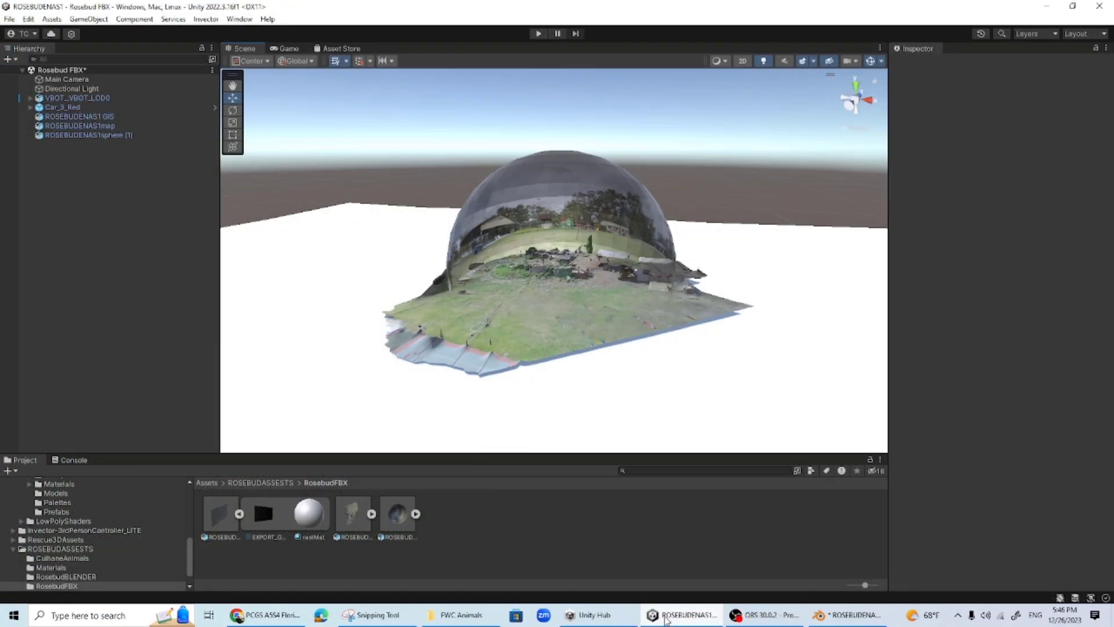
In Unity, import RosebudEnas1GOOGLE_SAT_WM.png into the RosebudFBX folder and apply it as texture to the white GIS terrain
right_click(506, 534)
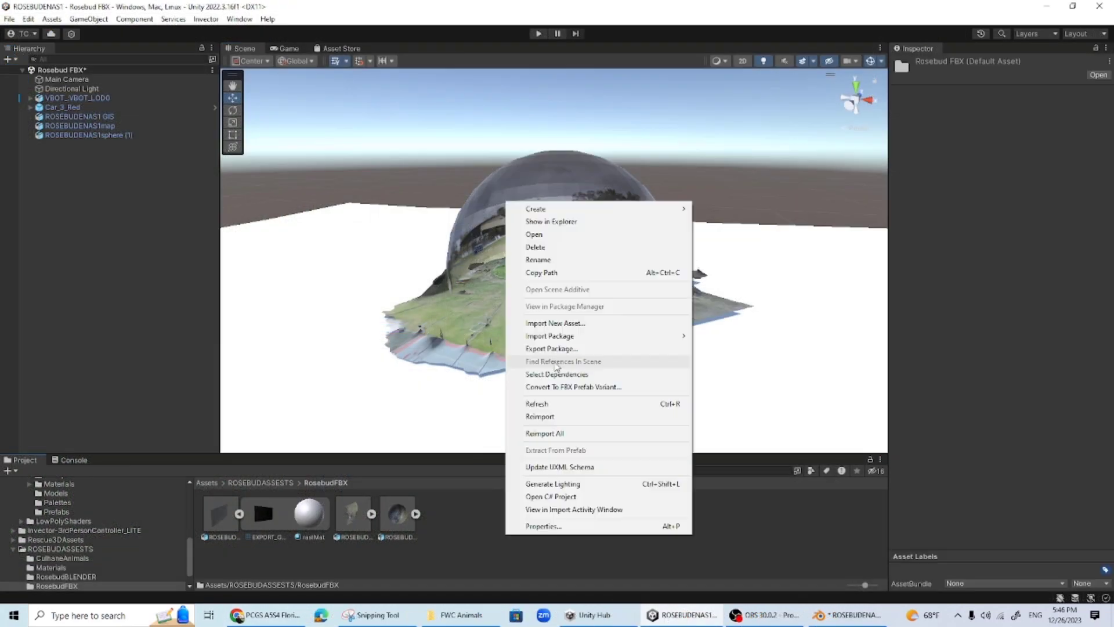
left_click(557, 323)
left_click(175, 202)
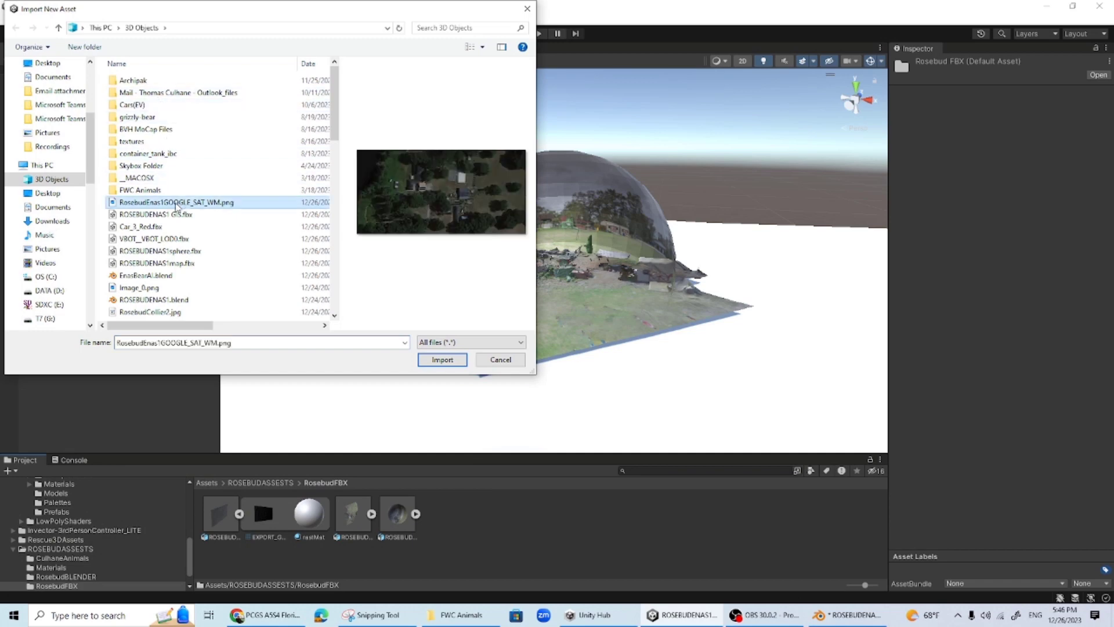
left_click(443, 359)
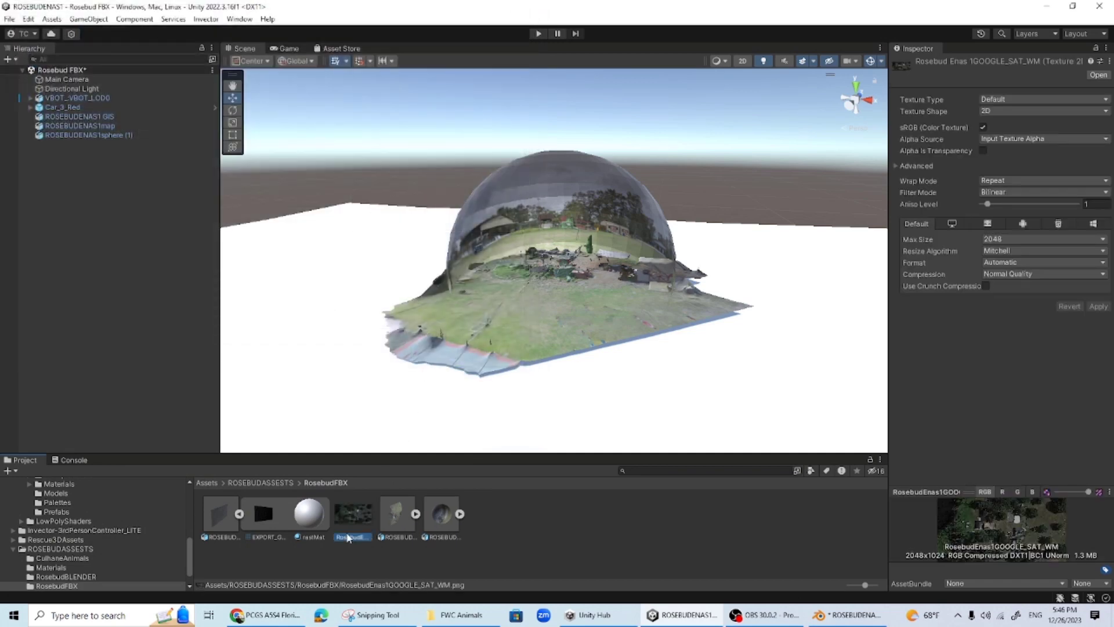
left_click_drag(347, 518, 397, 388)
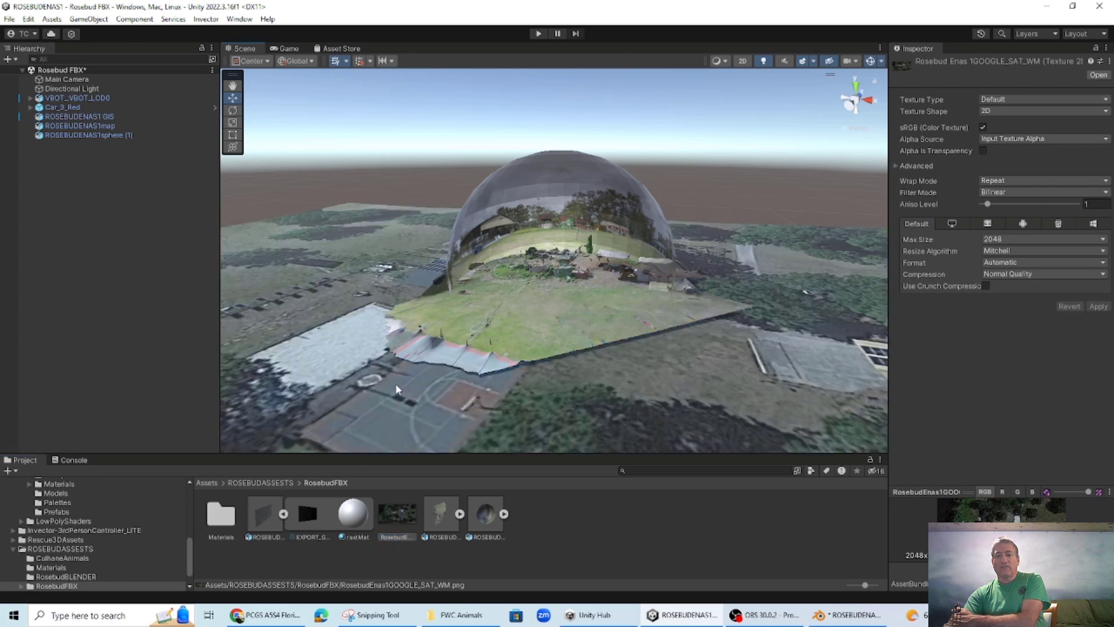
Raise the VBOT character and Car_3_Red along Y to ground level inside the photosphere, with the car at about Y 31.8
scroll(500, 332, "down", 2)
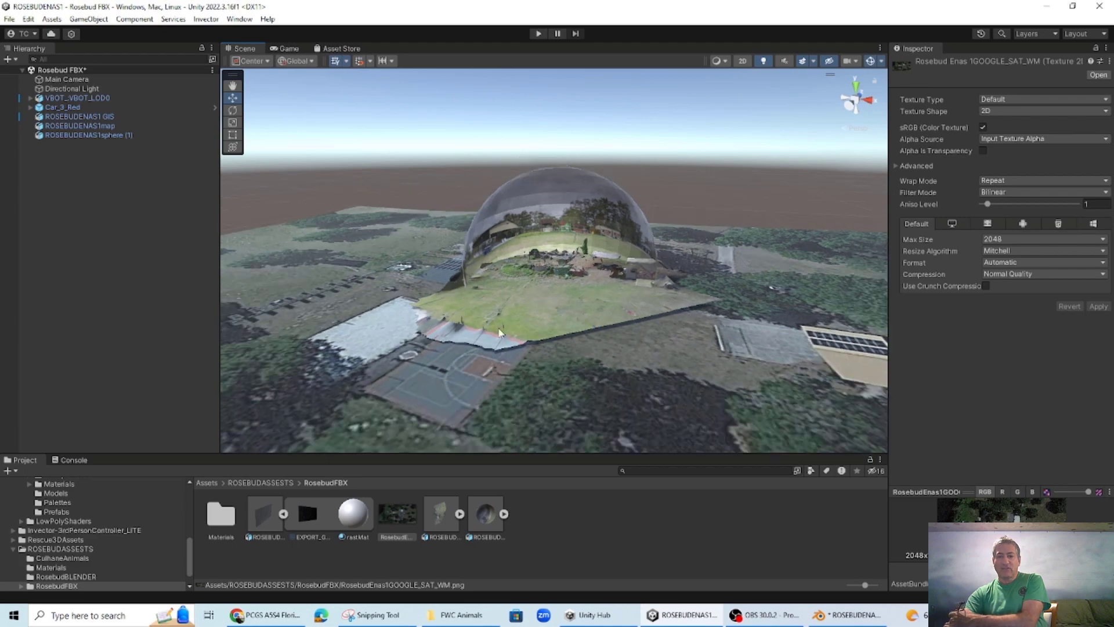
scroll(500, 331, "down", 3)
middle_click_drag(524, 352, 478, 411)
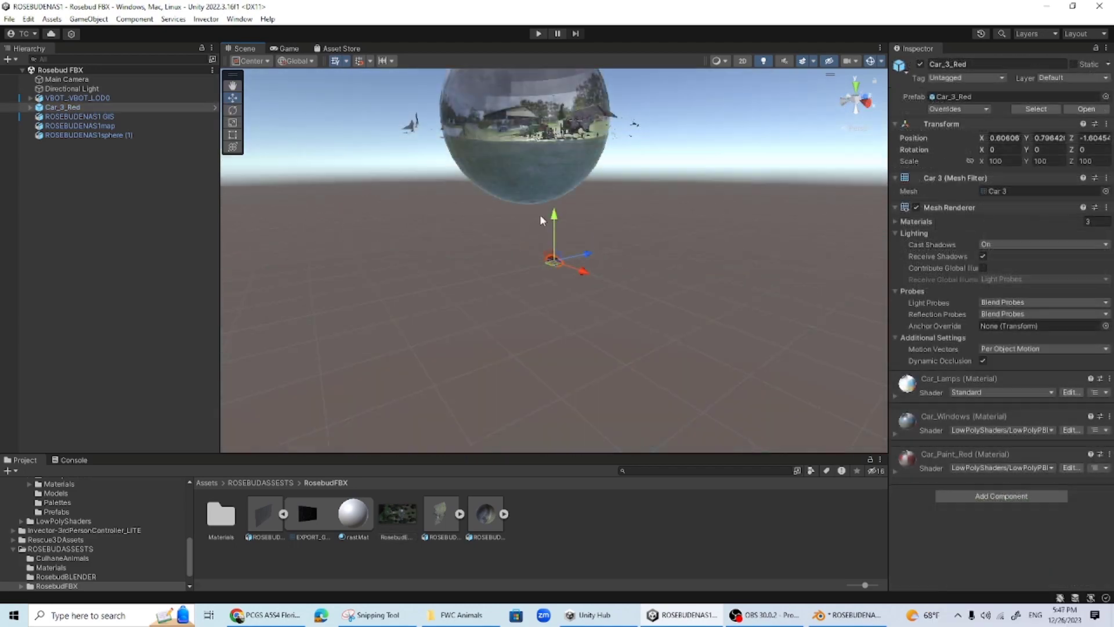
left_click_drag(553, 216, 463, 141)
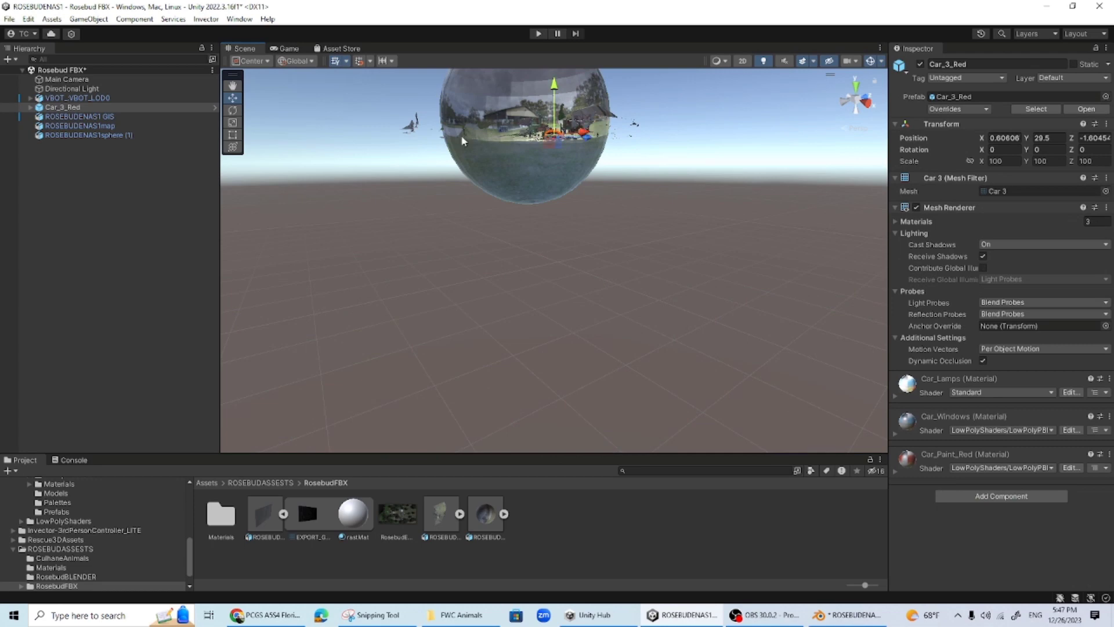
left_click(78, 98)
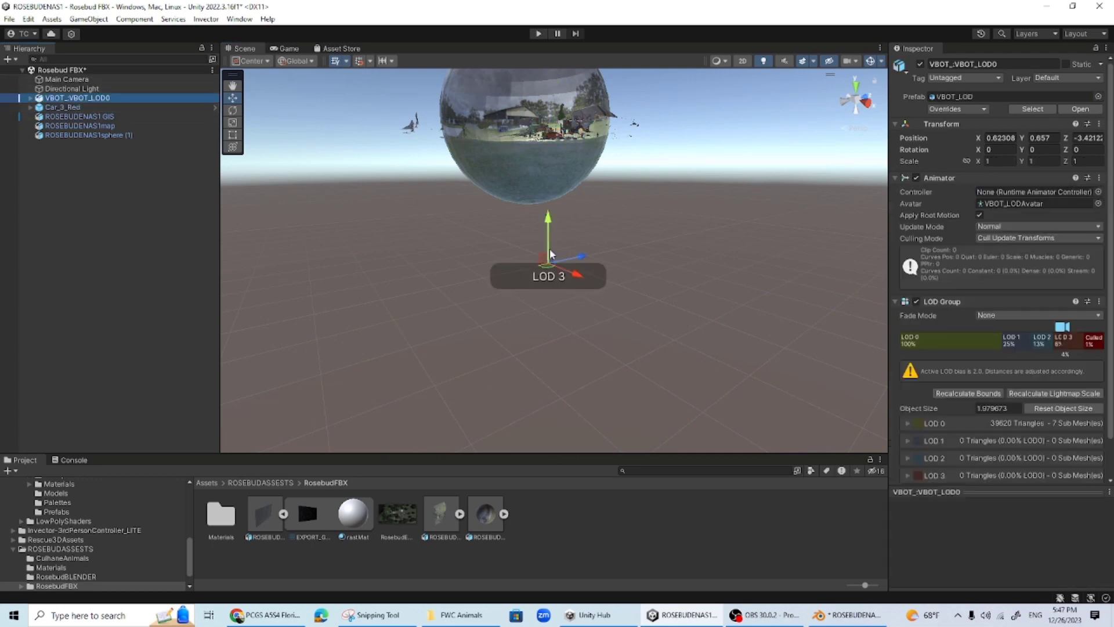
left_click_drag(547, 221, 547, 81)
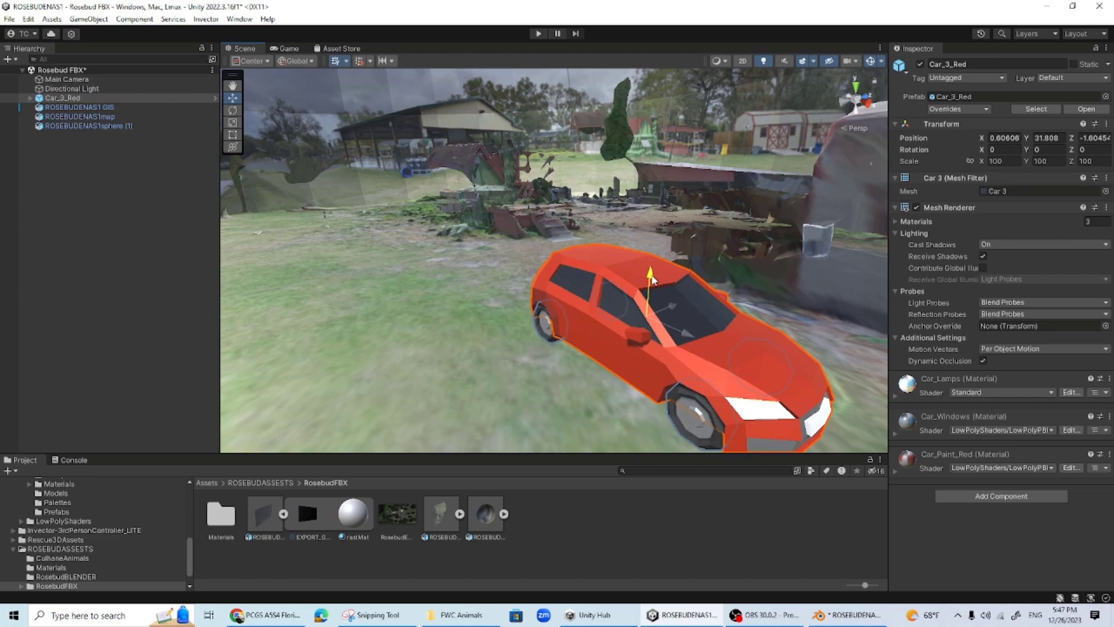
left_click_drag(653, 279, 653, 275)
scroll(650, 296, "down", 5)
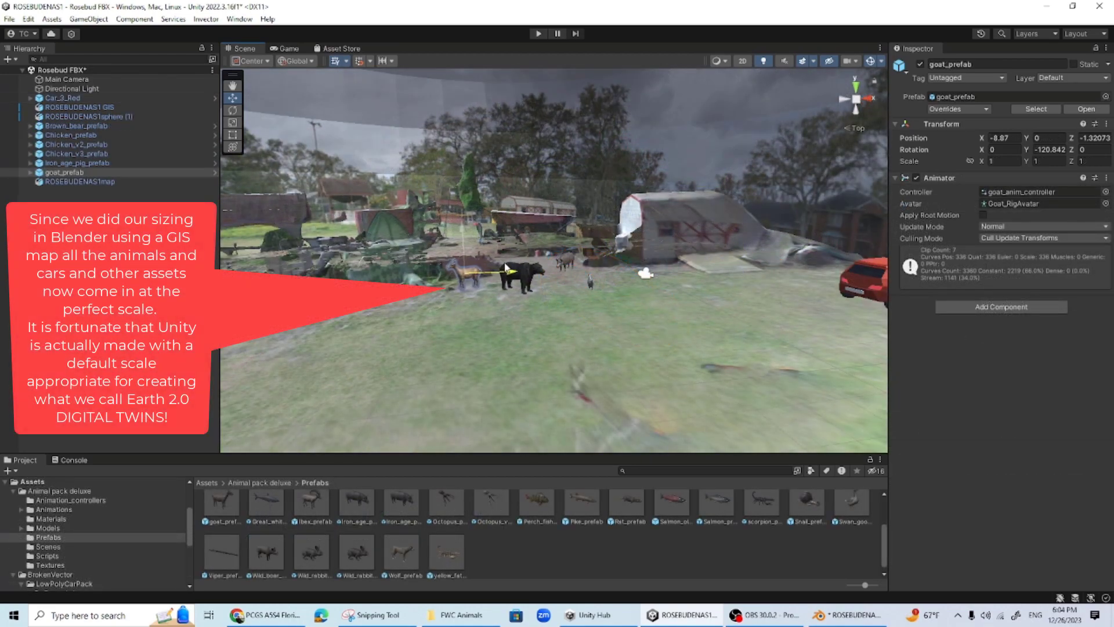
Move goat_prefab onto the red platform beside the green dome, at about X -9.65 and Y 1.68
left_click_drag(506, 267, 508, 267)
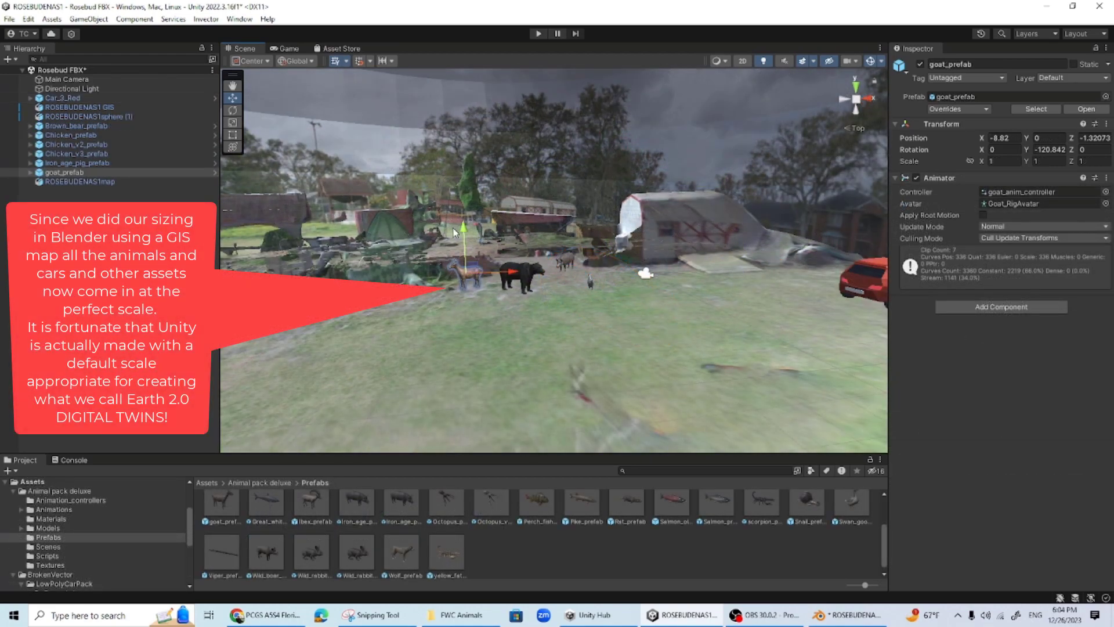
left_click_drag(462, 234, 461, 192)
middle_click_drag(604, 408, 673, 311)
left_click(856, 89)
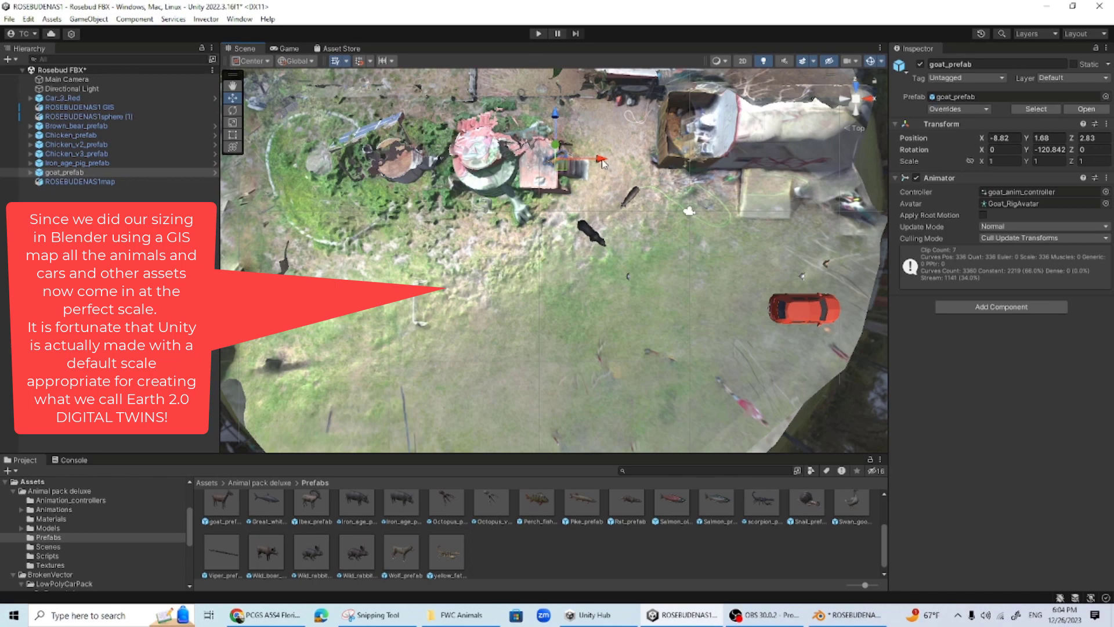
left_click_drag(604, 164, 587, 163)
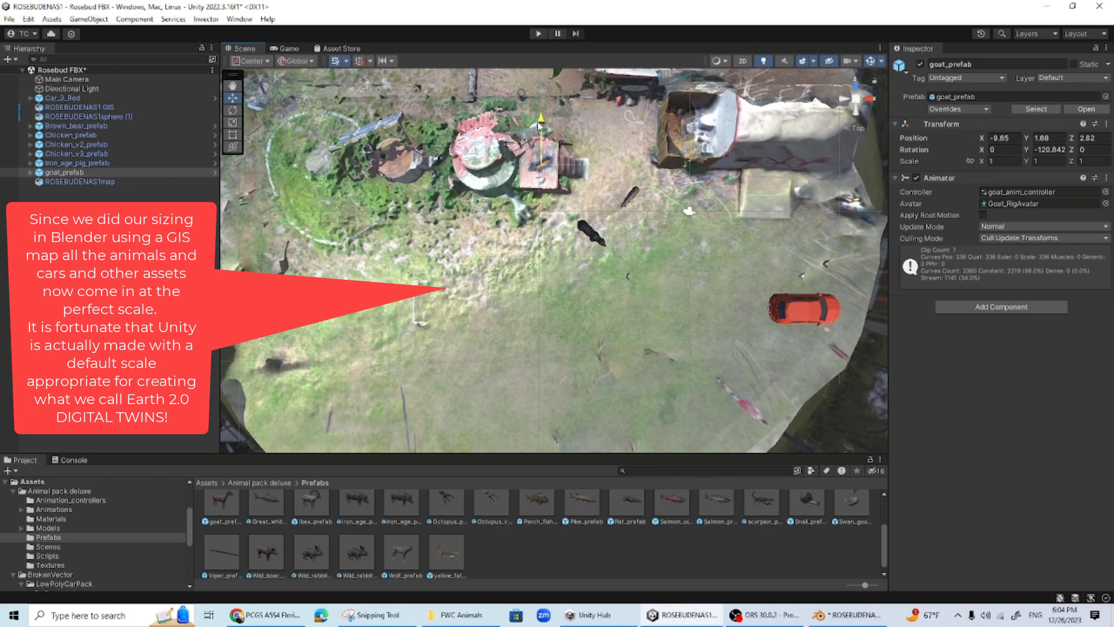
left_click_drag(537, 126, 538, 129)
Place the ThirdPersonController_LITE prefab on the ground beside the black bear and save the scene
middle_click_drag(670, 435, 667, 416)
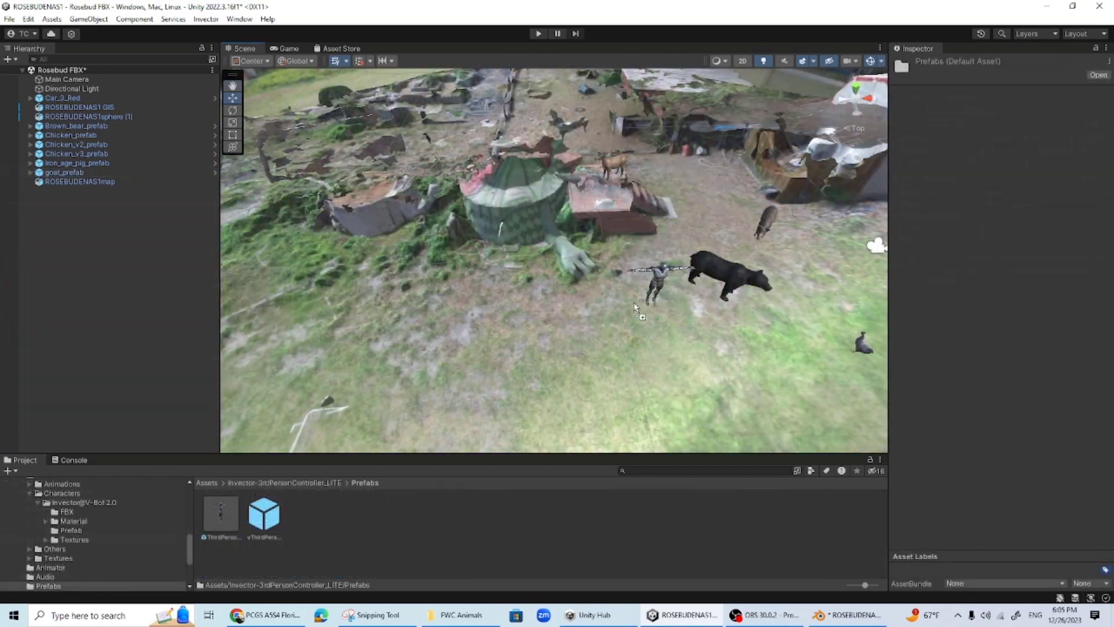
left_click_drag(637, 310, 654, 308)
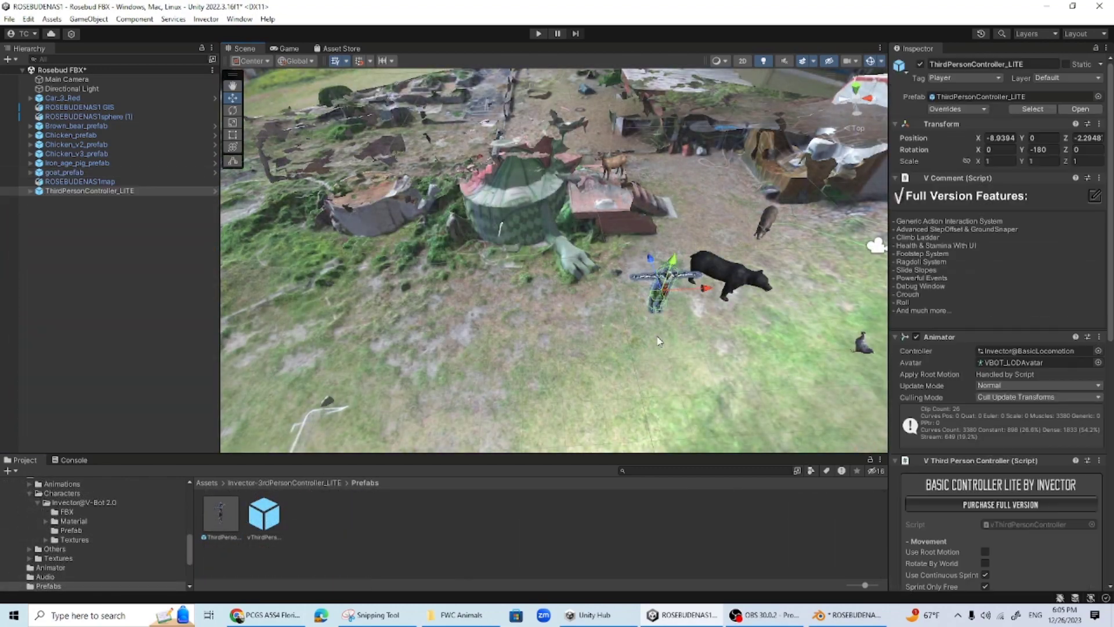
middle_click_drag(604, 374, 600, 311)
right_click_drag(684, 401, 693, 298)
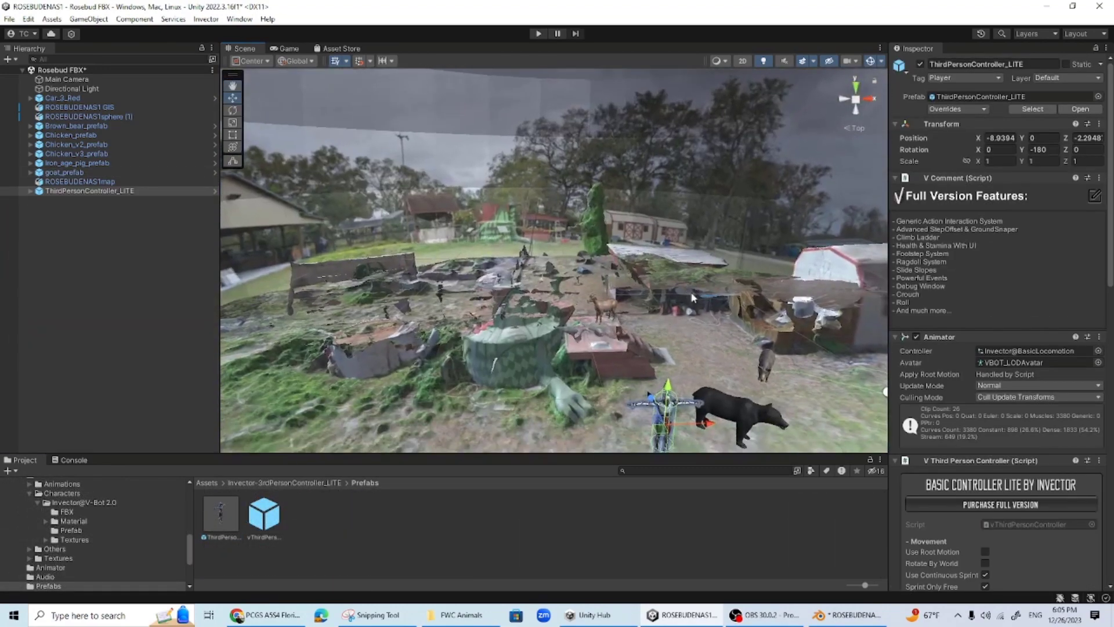
left_click(16, 19)
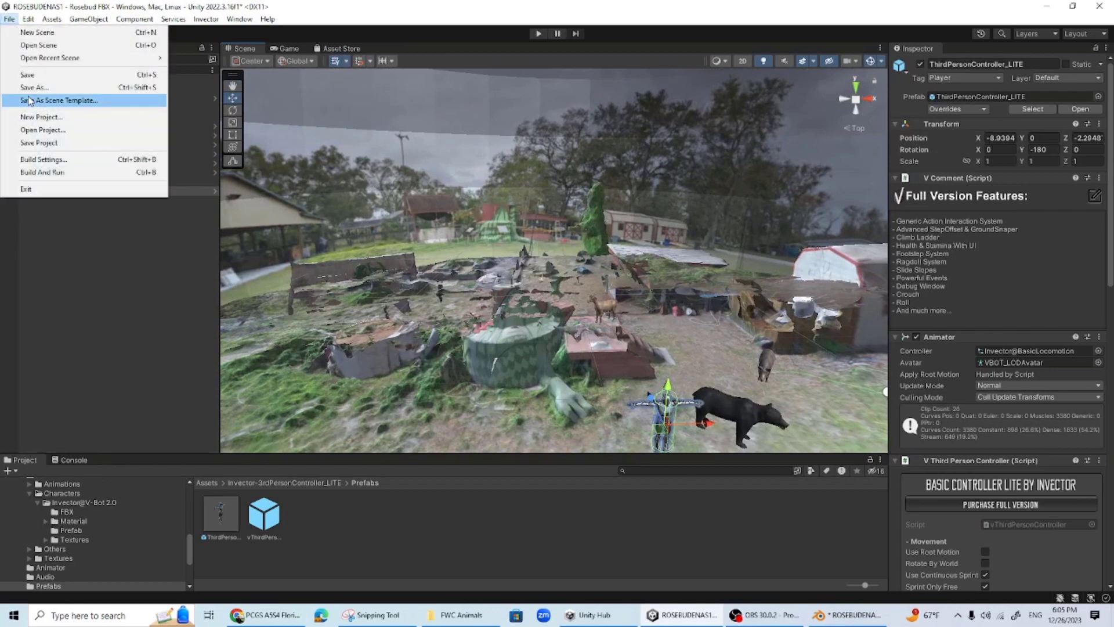
left_click(32, 75)
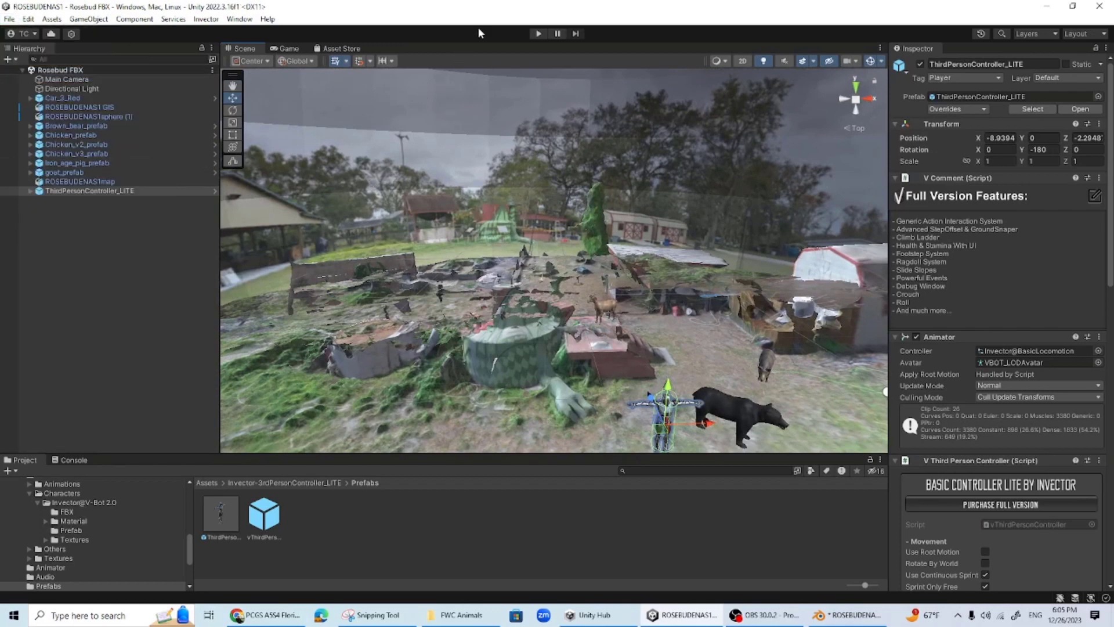
Run the scene in play mode and examine the character and animals in the Scene view
left_click(538, 33)
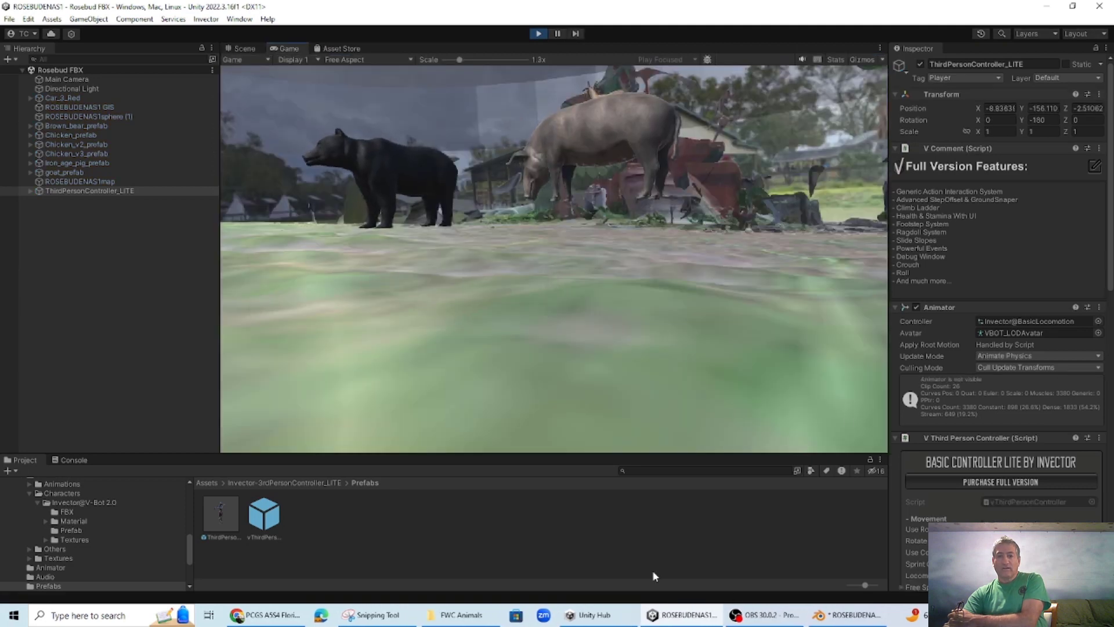
left_click(241, 47)
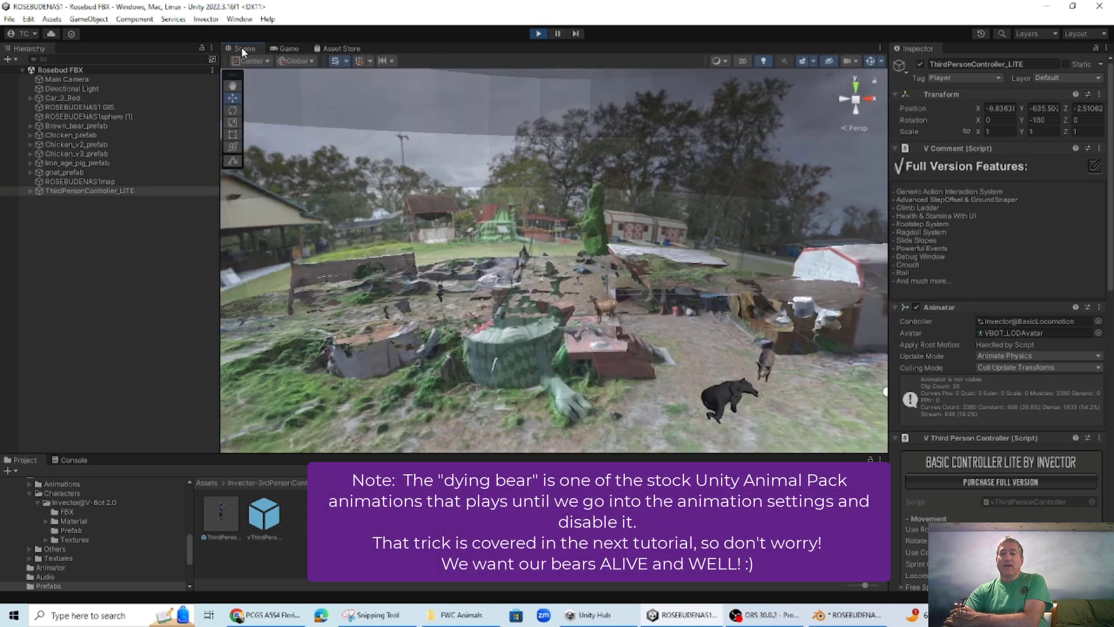
middle_click_drag(644, 372, 506, 311)
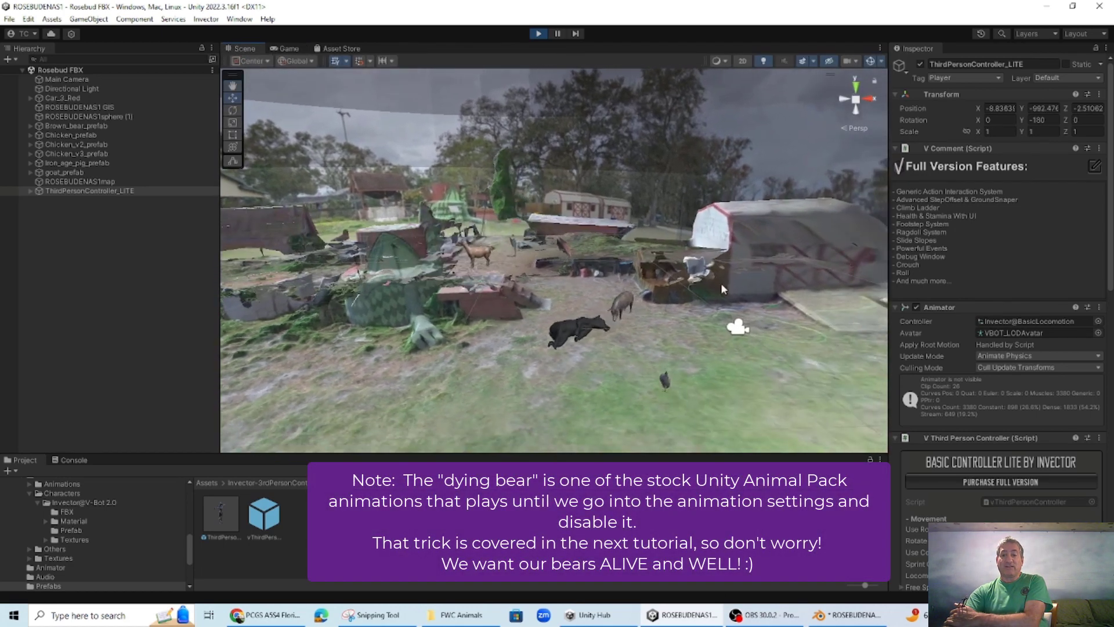
Stop the test run and nudge the pig behind the bear slightly upward
left_click(538, 35)
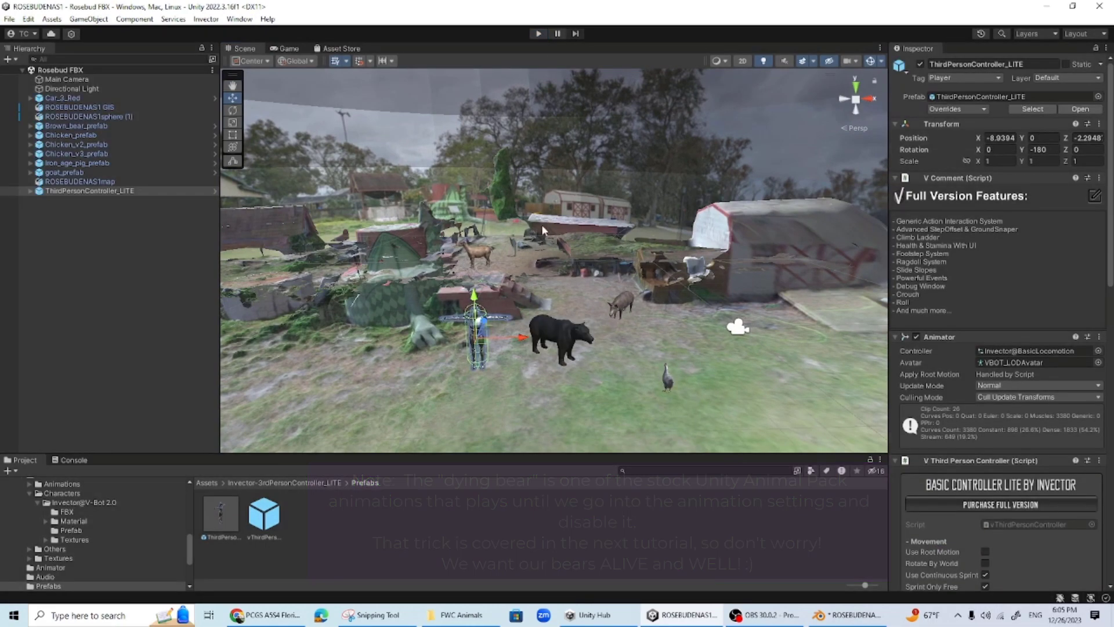
left_click(617, 302)
left_click_drag(628, 271, 623, 268)
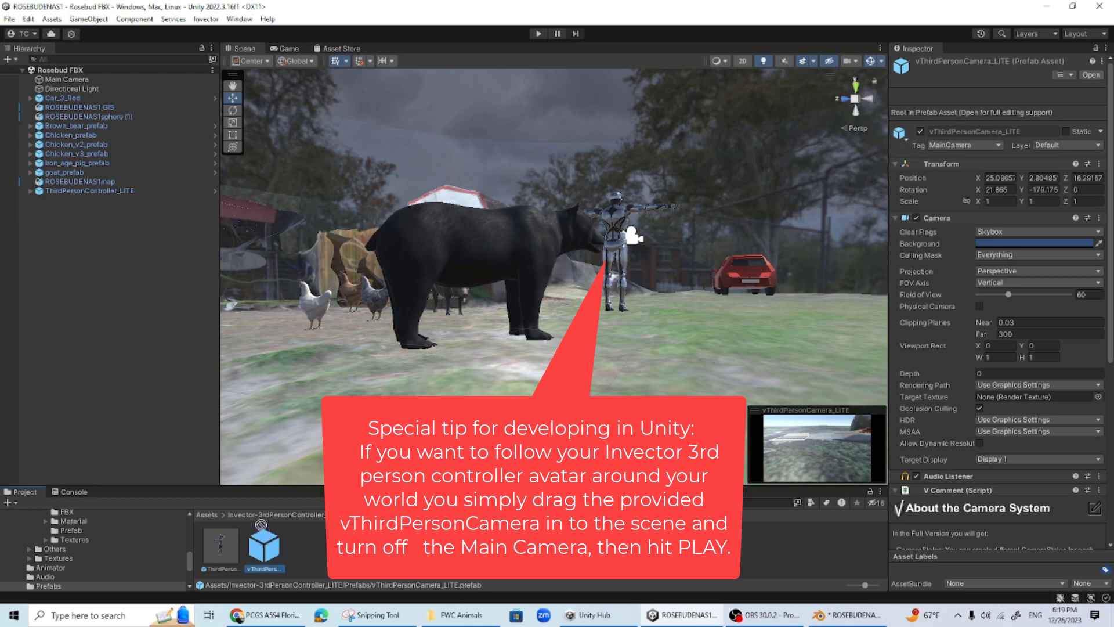
Add the vThirdPersonCamera_LITE prefab to the scene, disable Main Camera and select the new third-person camera
left_click_drag(261, 524, 47, 203)
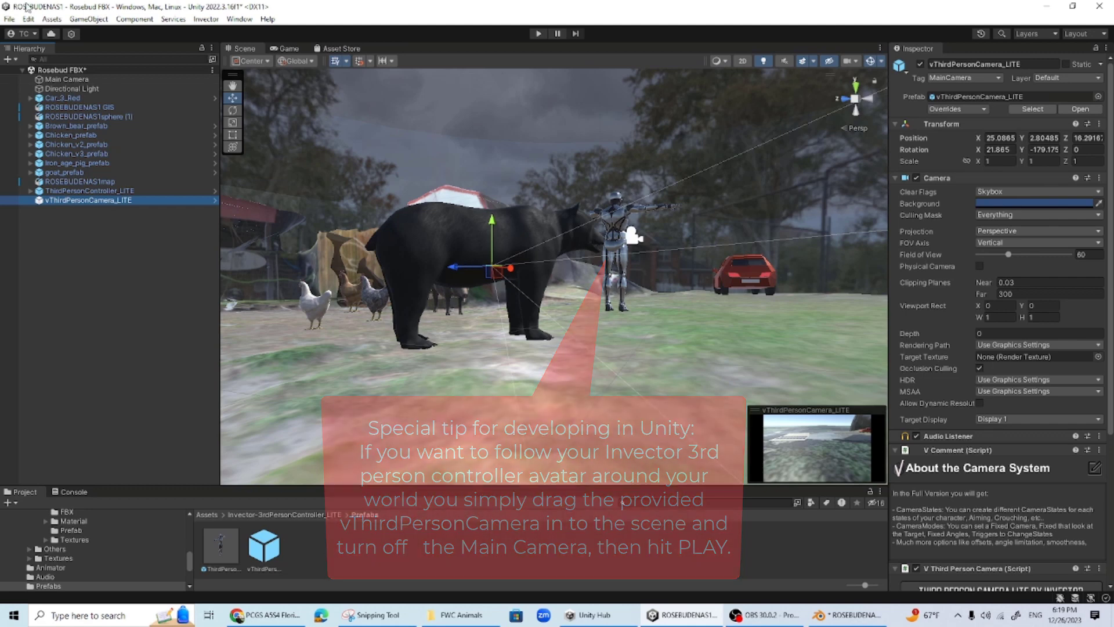
left_click(56, 78)
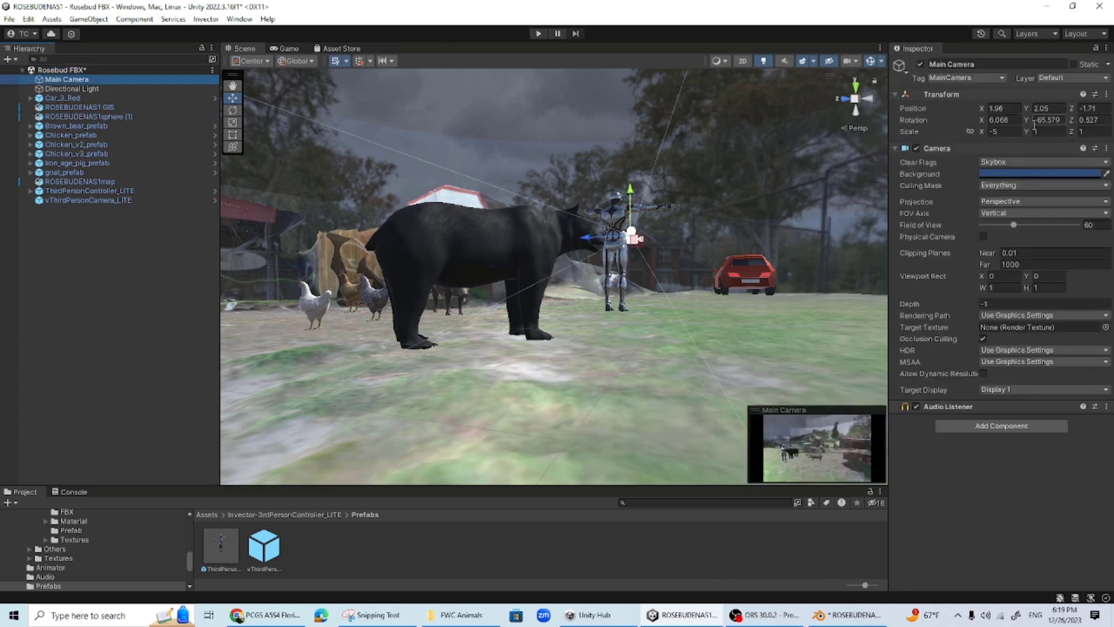
left_click(918, 63)
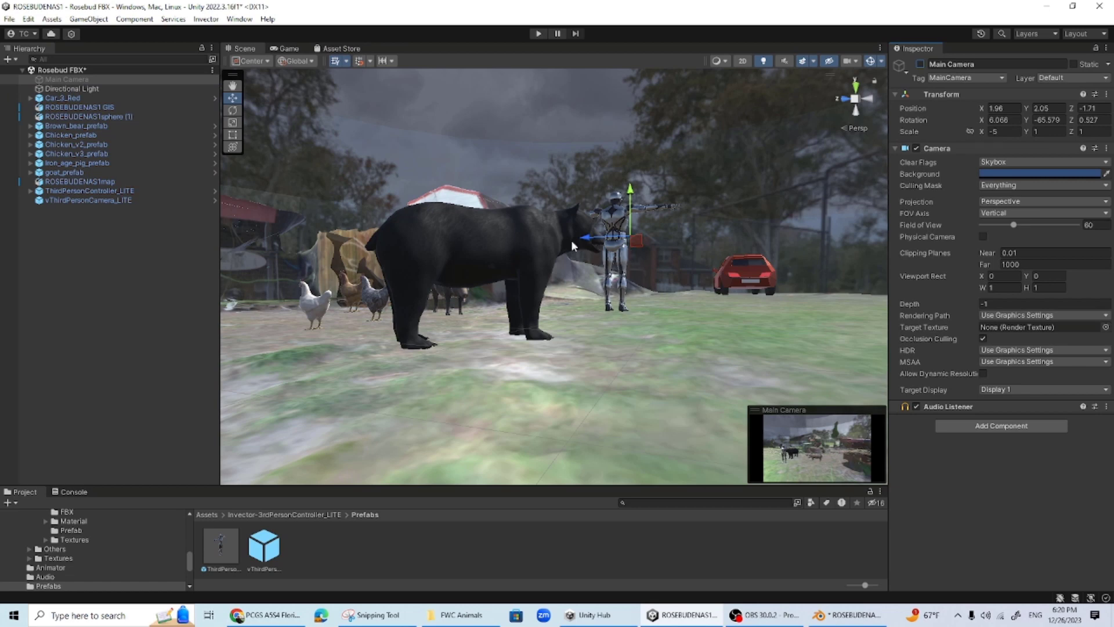
left_click(39, 202)
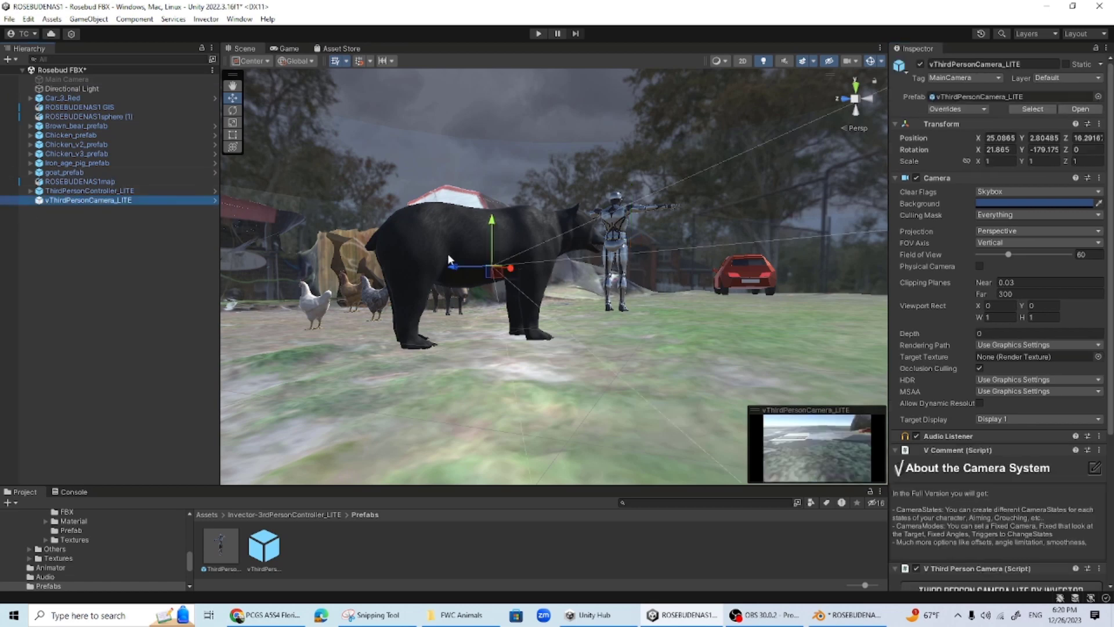
Move vThirdPersonCamera_LITE between the character and the red car, at about X -0.95, Y 2.86, Z -3.16, and save the scene
left_click_drag(495, 273, 691, 287)
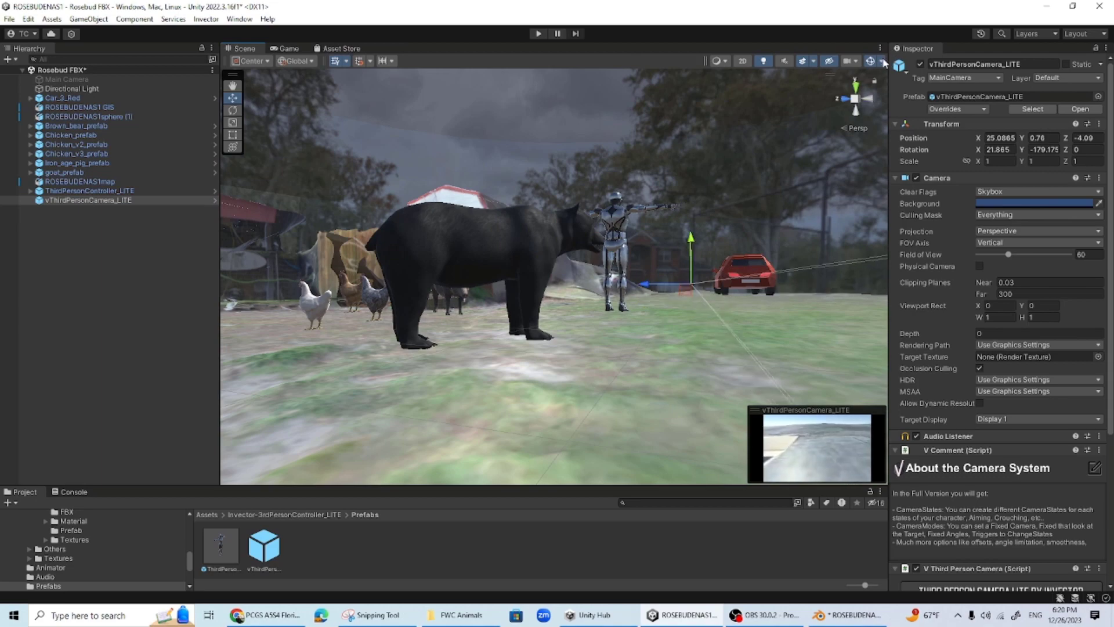
left_click(854, 87)
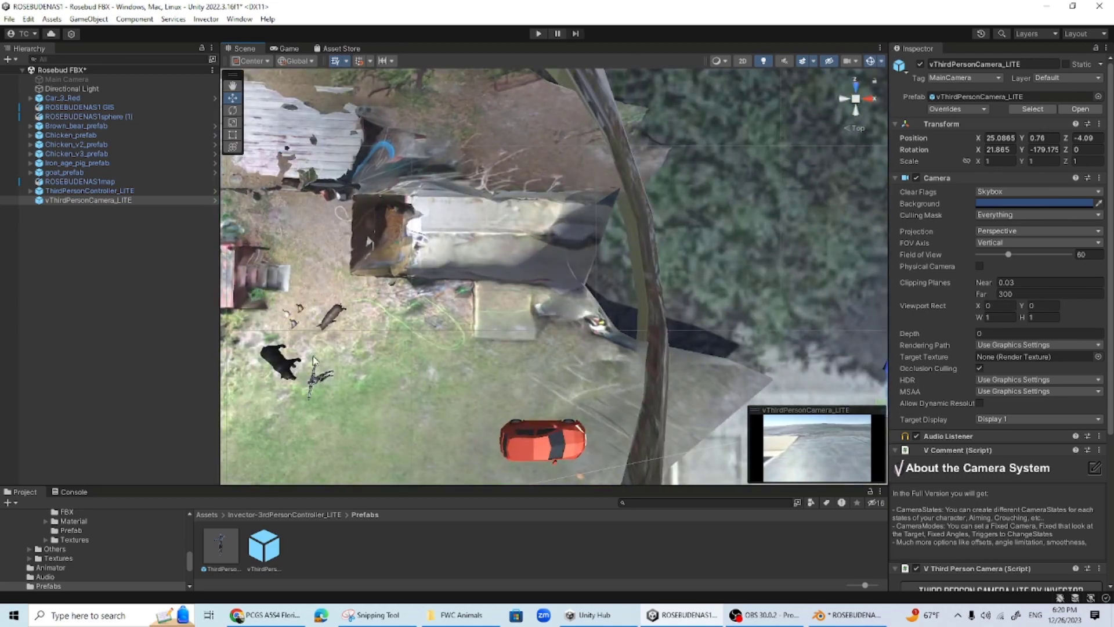
left_click(57, 201)
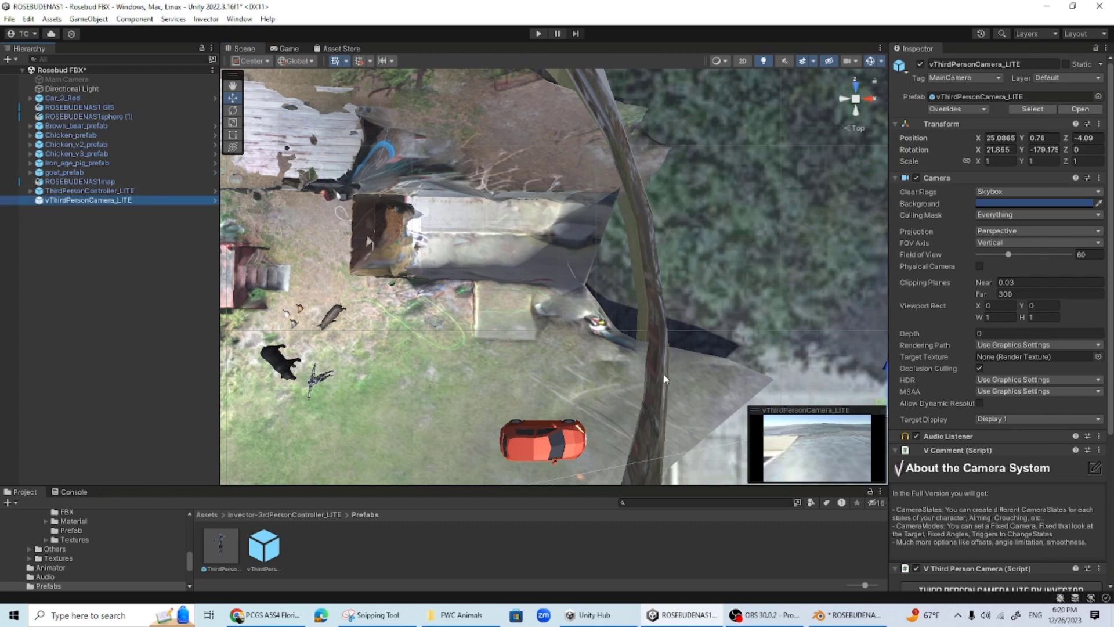
key("f")
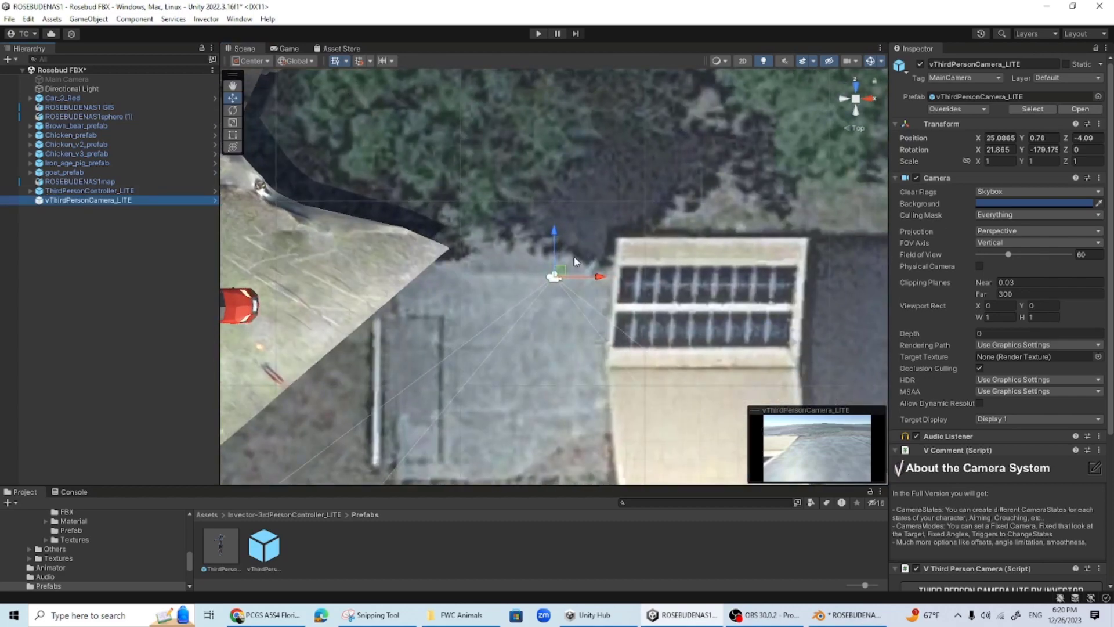
scroll(574, 256, "up", 1)
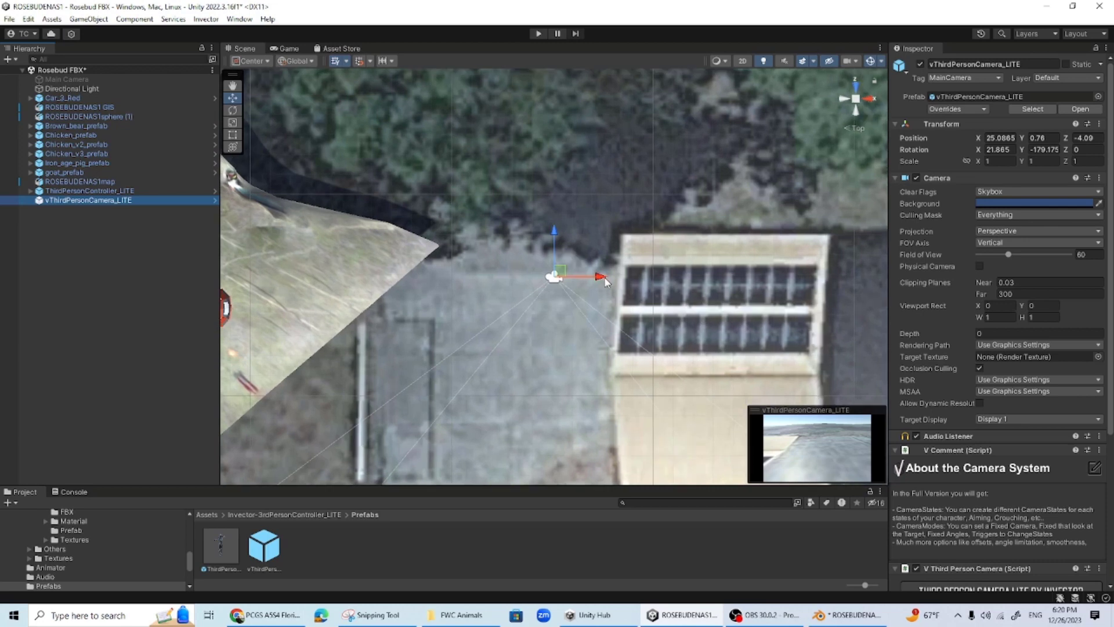
left_click_drag(571, 260, 504, 280)
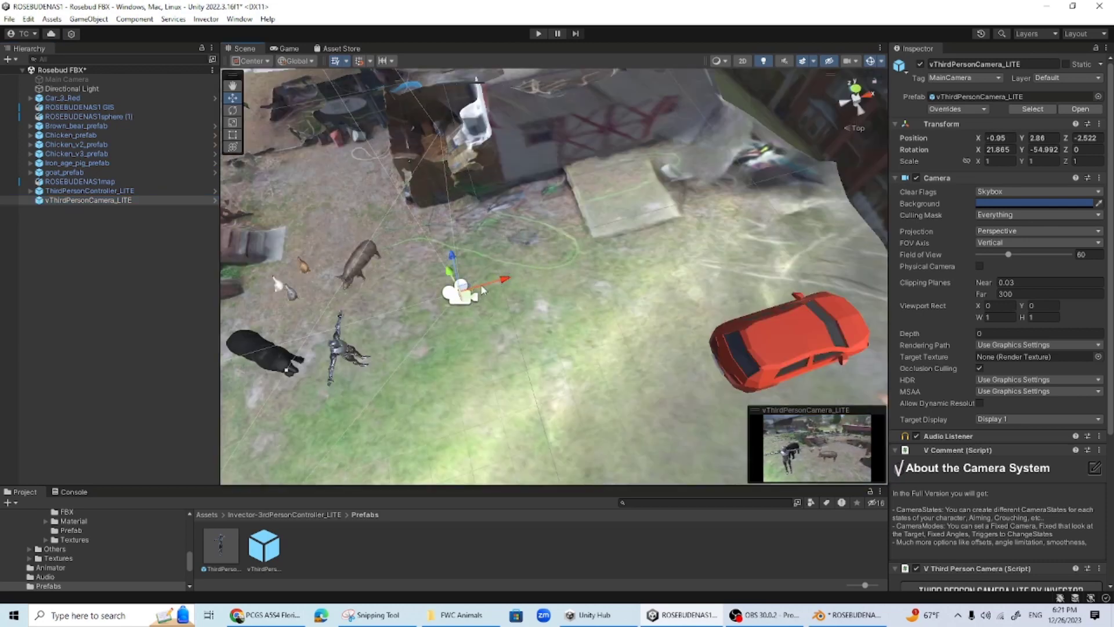
left_click_drag(451, 254, 457, 277)
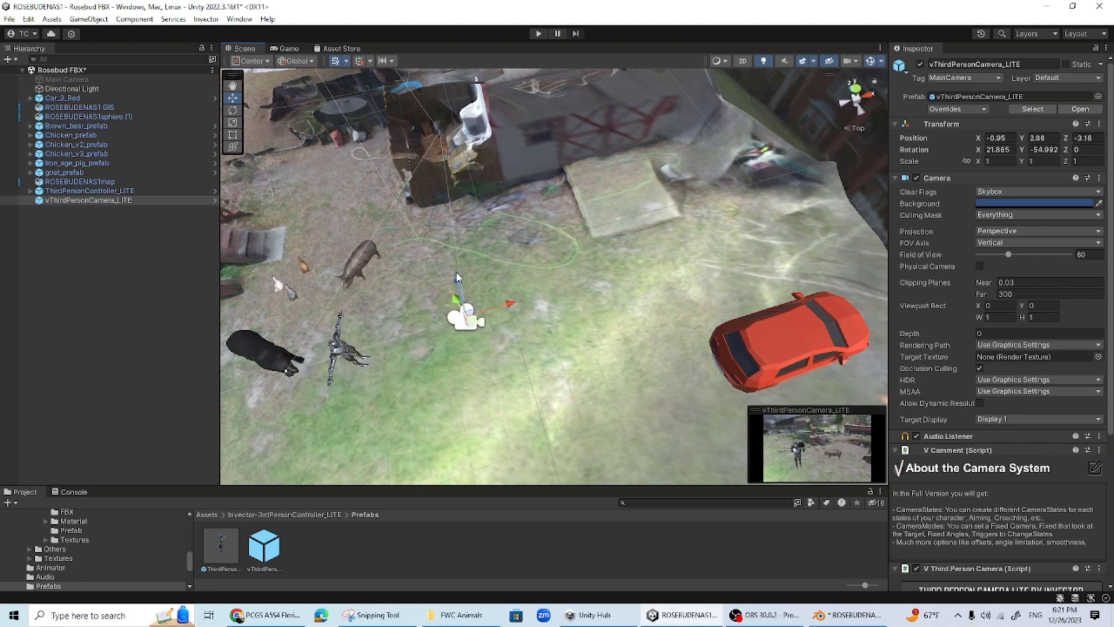
key("ctrl+s")
Play-test the scene by running the character around the field and past its edge onto the satellite map, and stop the run
left_click(538, 34)
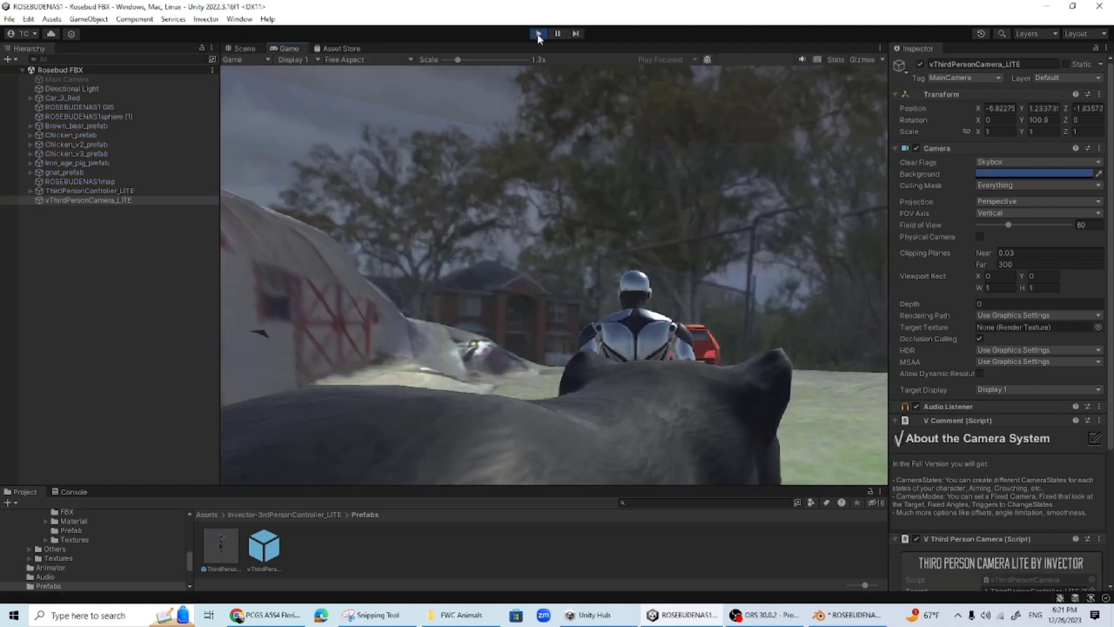
key("w")
key("w")
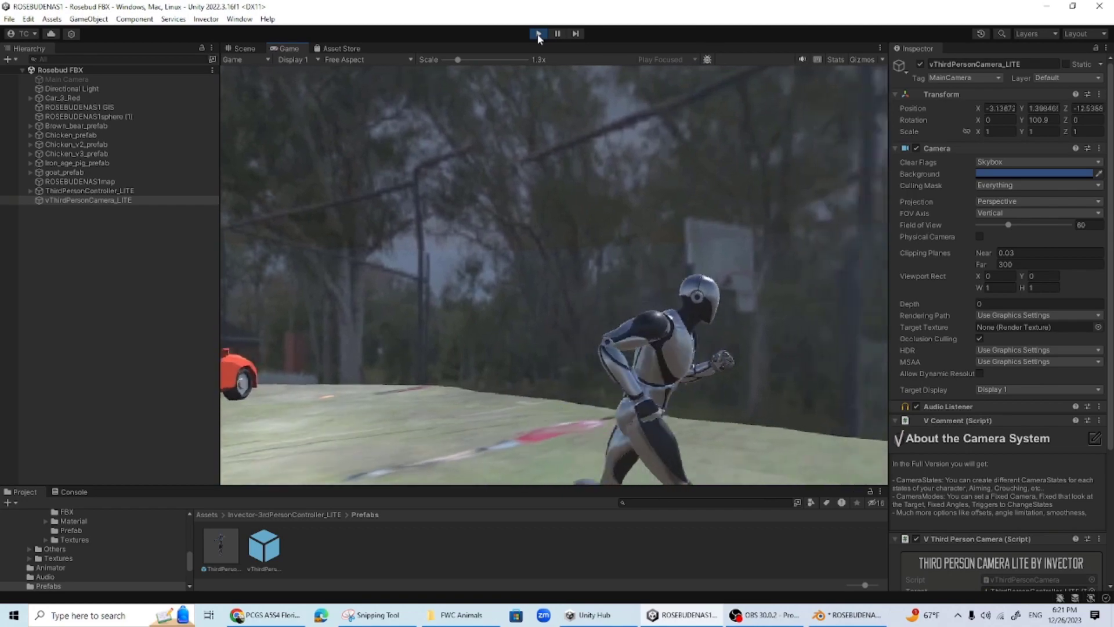
key("w")
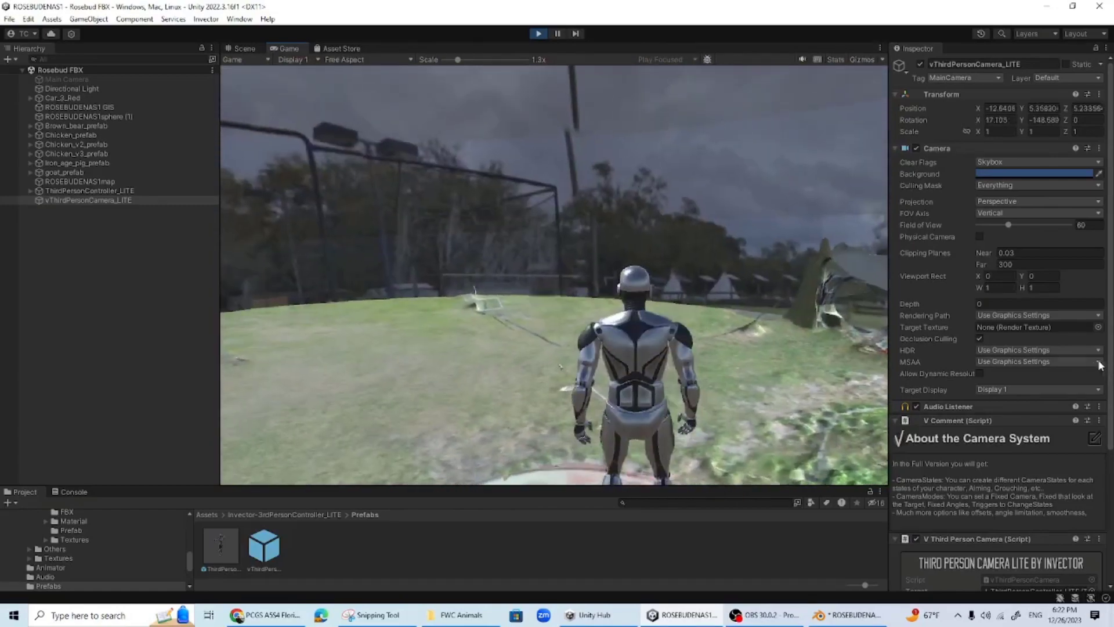
key("a")
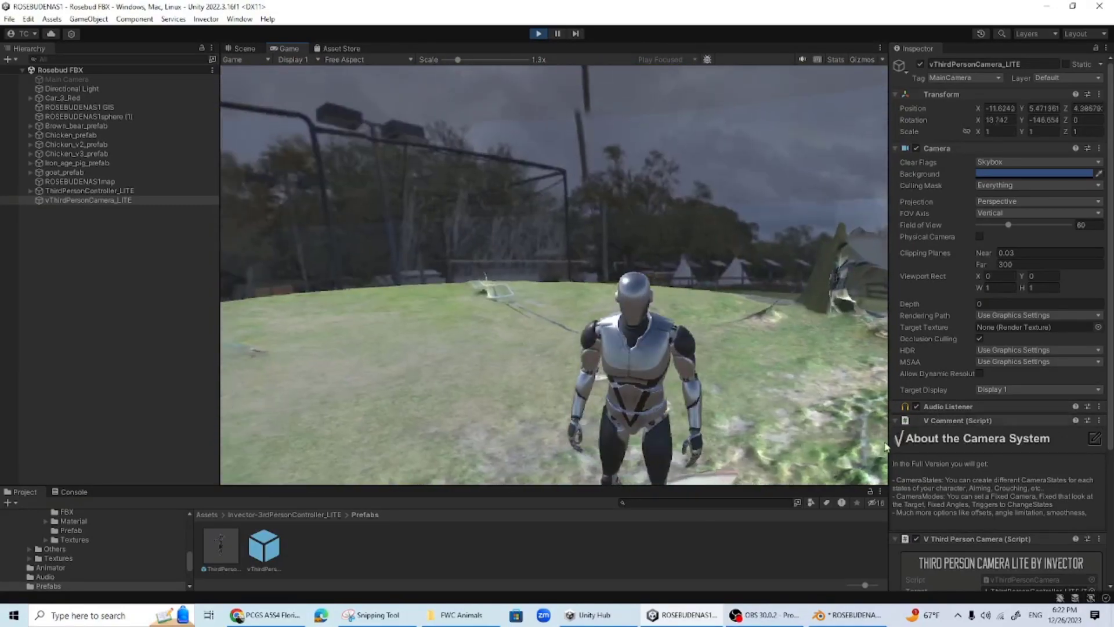
key("w")
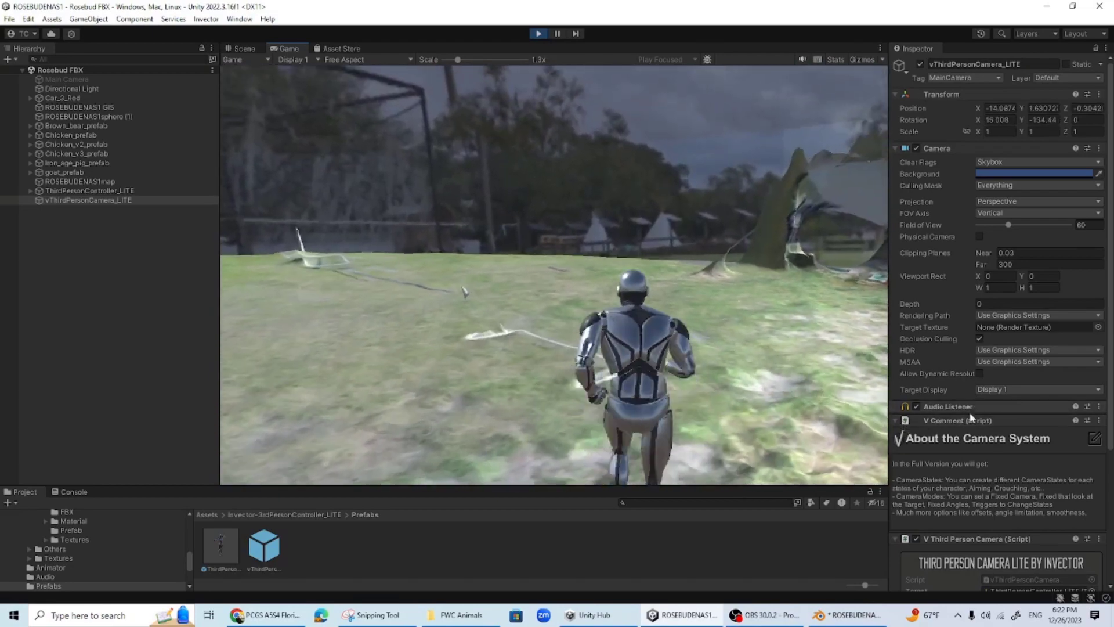
key("w")
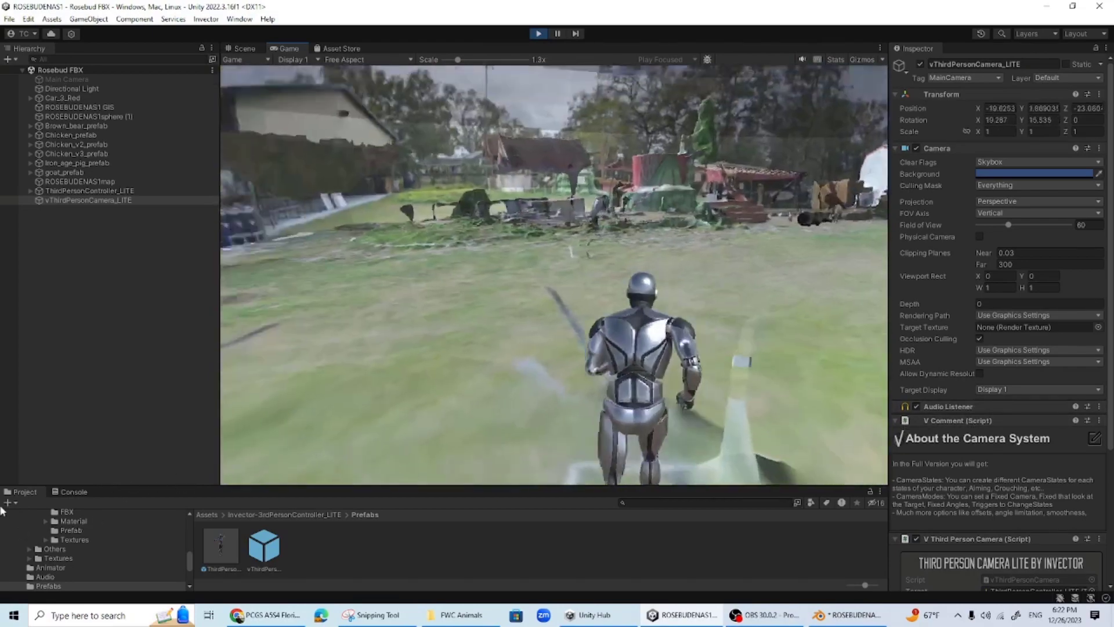
key("w")
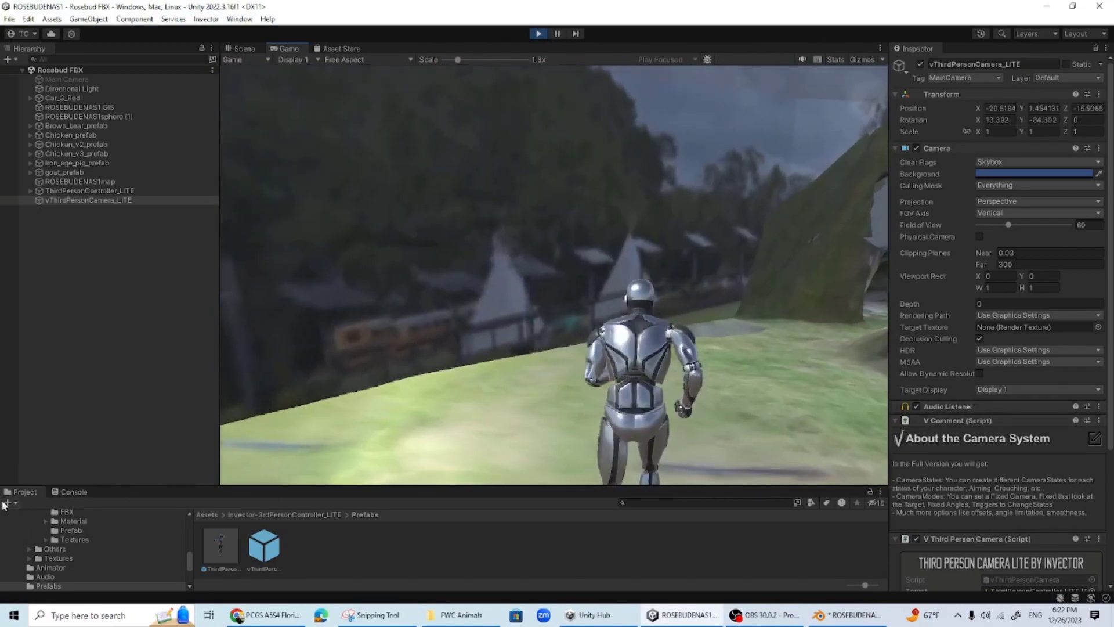
key("w")
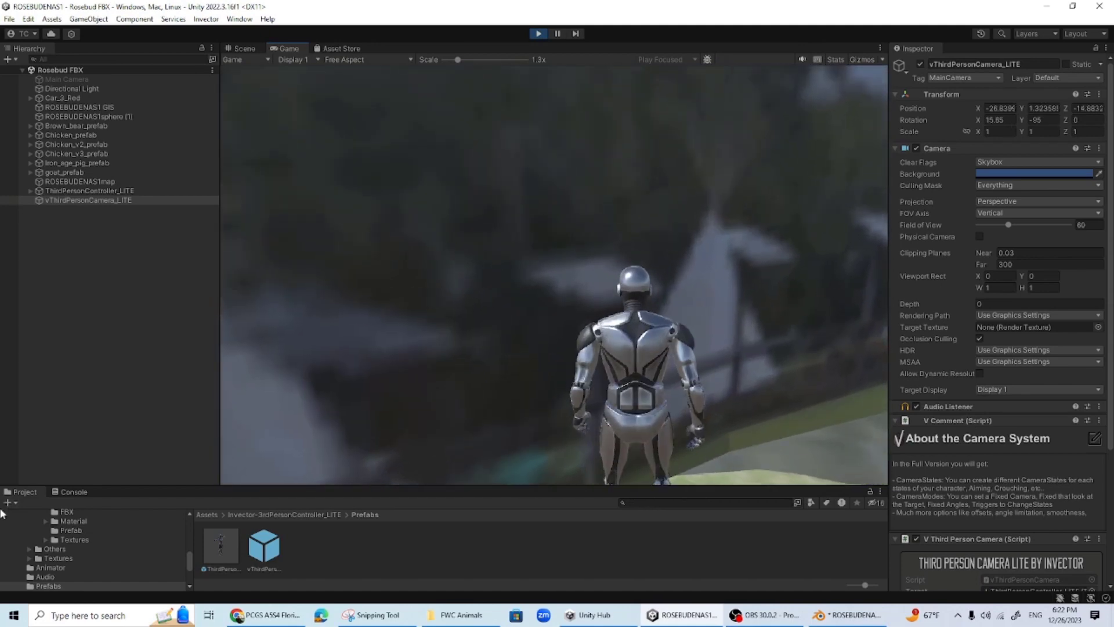
key("w")
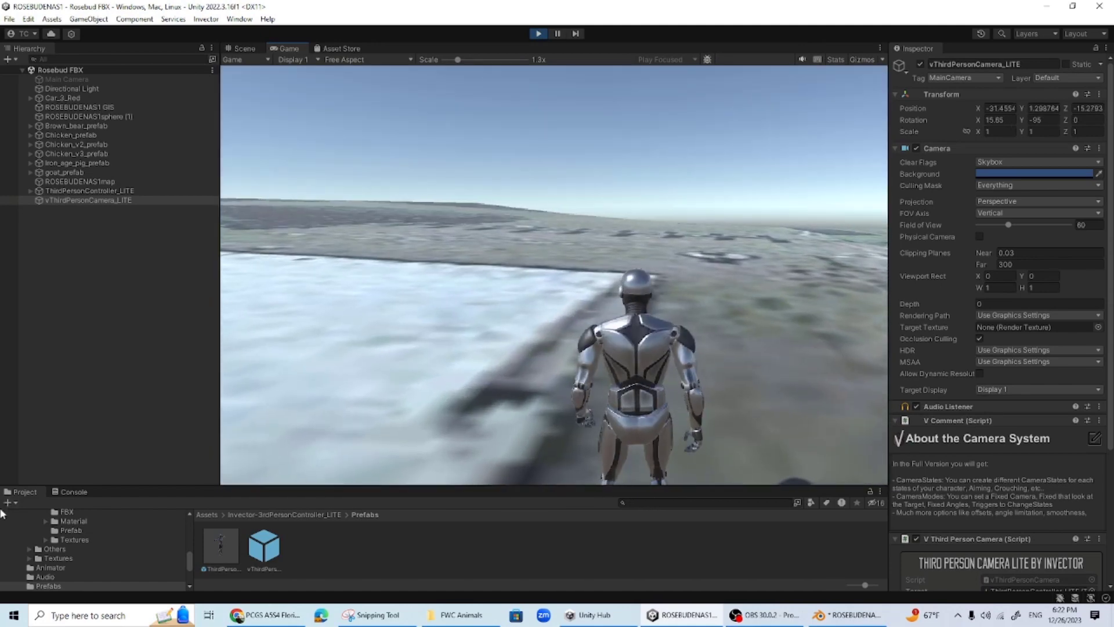
key("w")
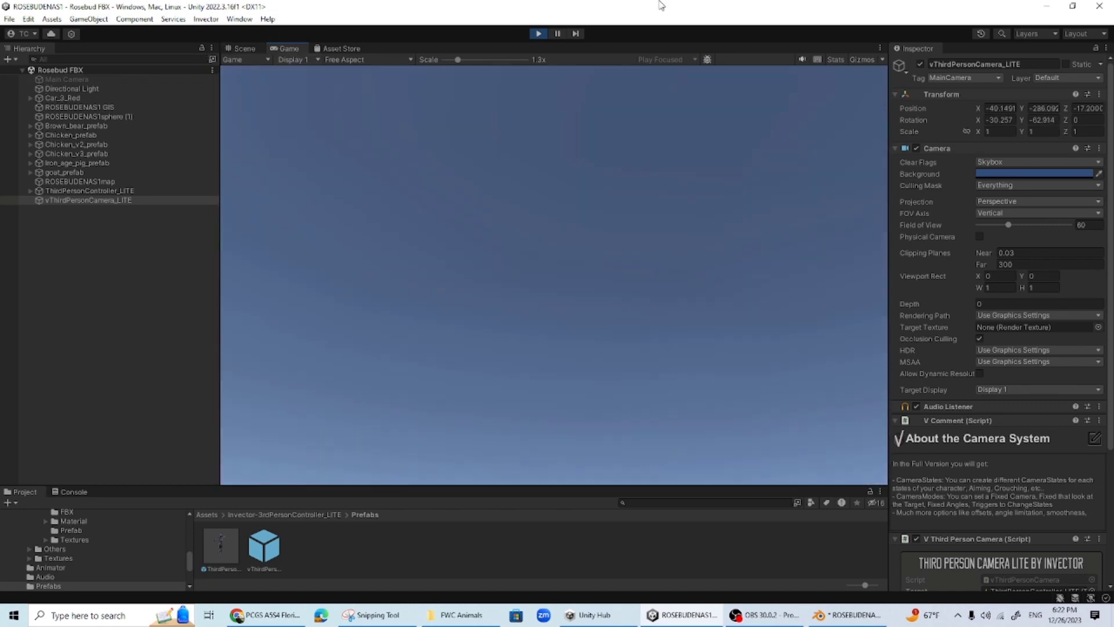
left_click(538, 33)
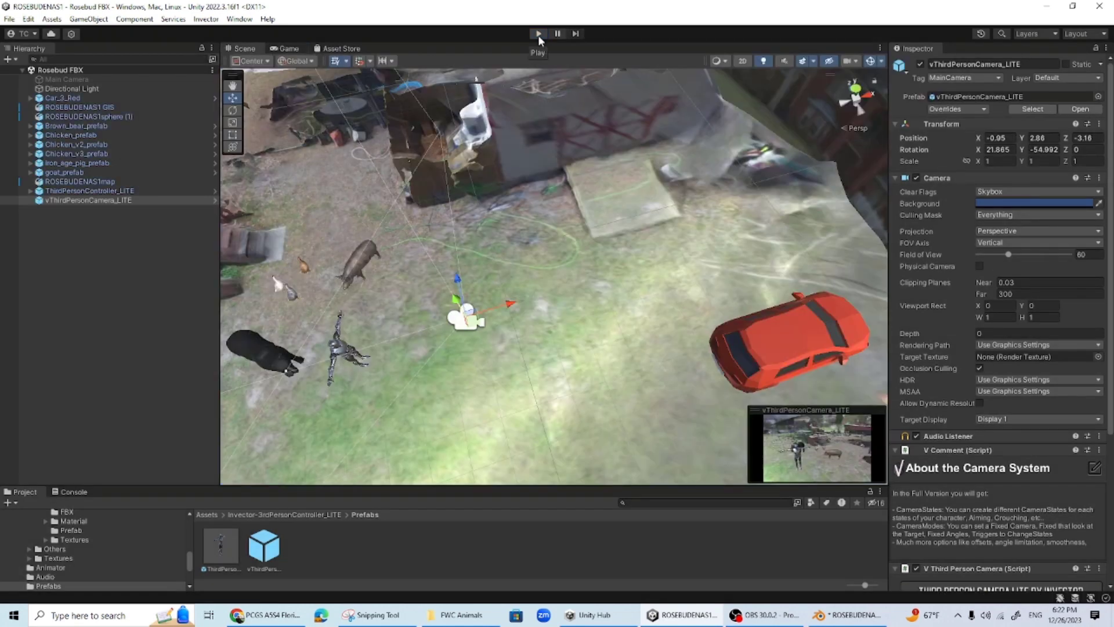
Add a Mesh Collider to the ROSEBUDENAS1 GIS satellite map and save the scene
scroll(472, 242, "down", 10)
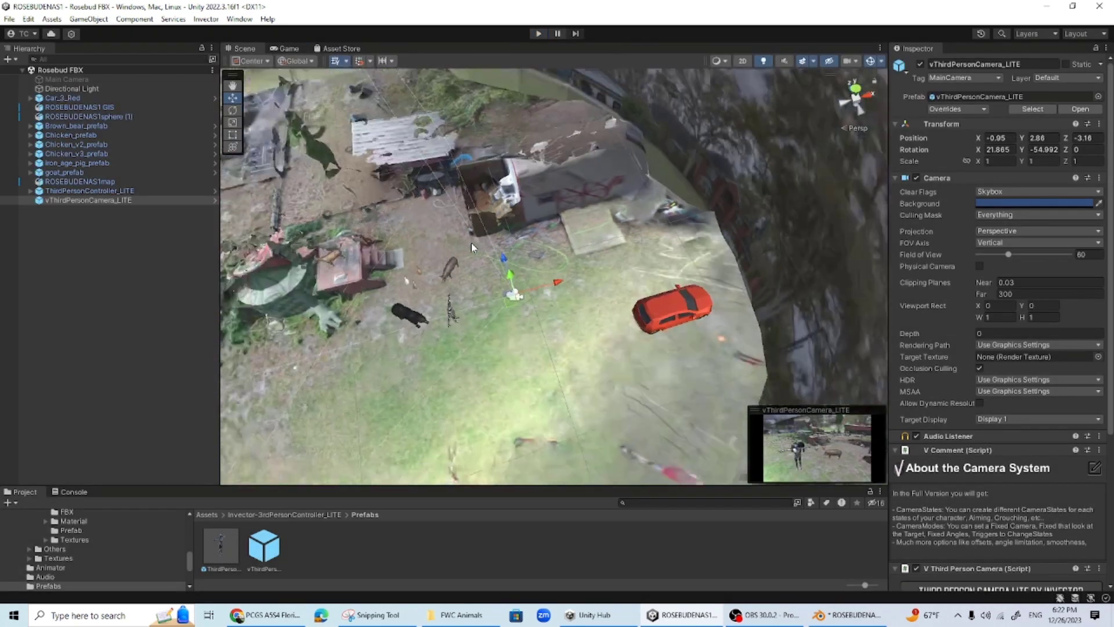
scroll(472, 242, "down", 5)
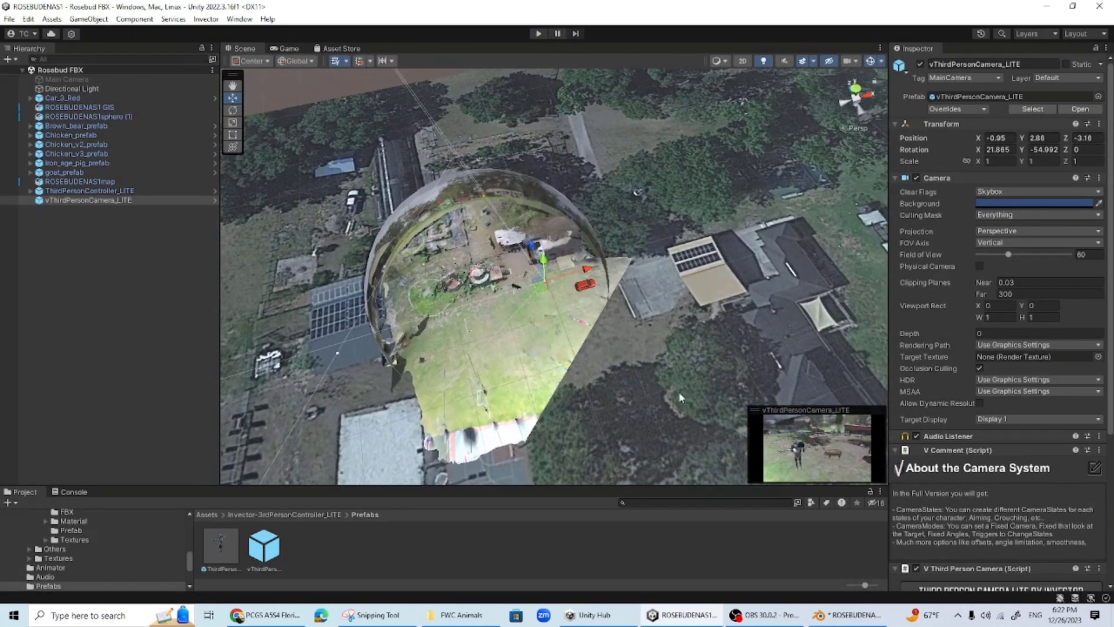
left_click(678, 394)
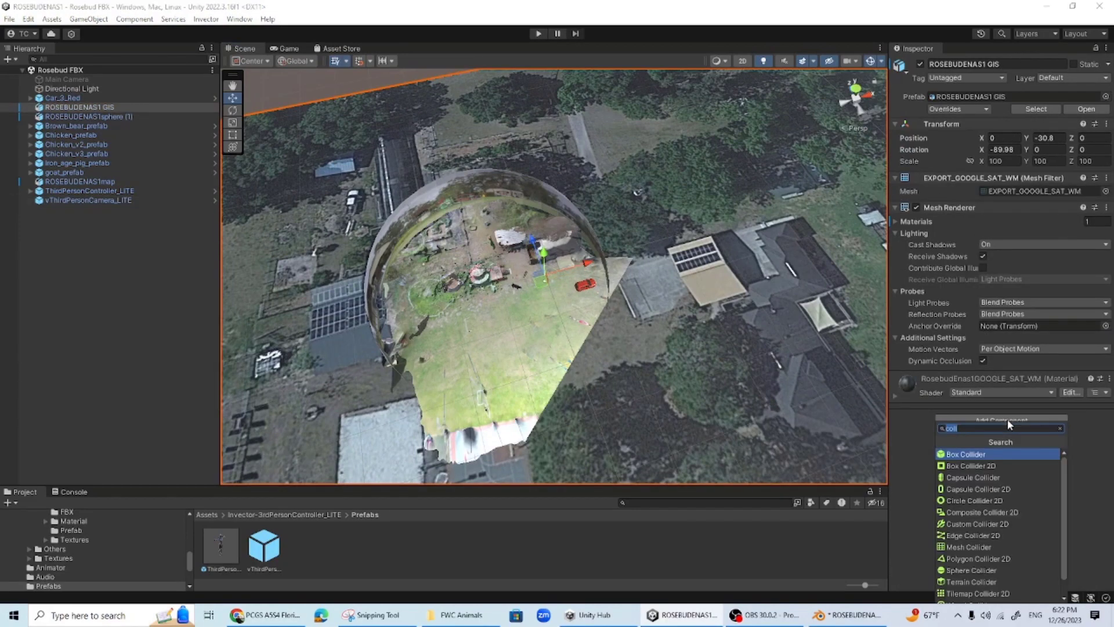
left_click(982, 547)
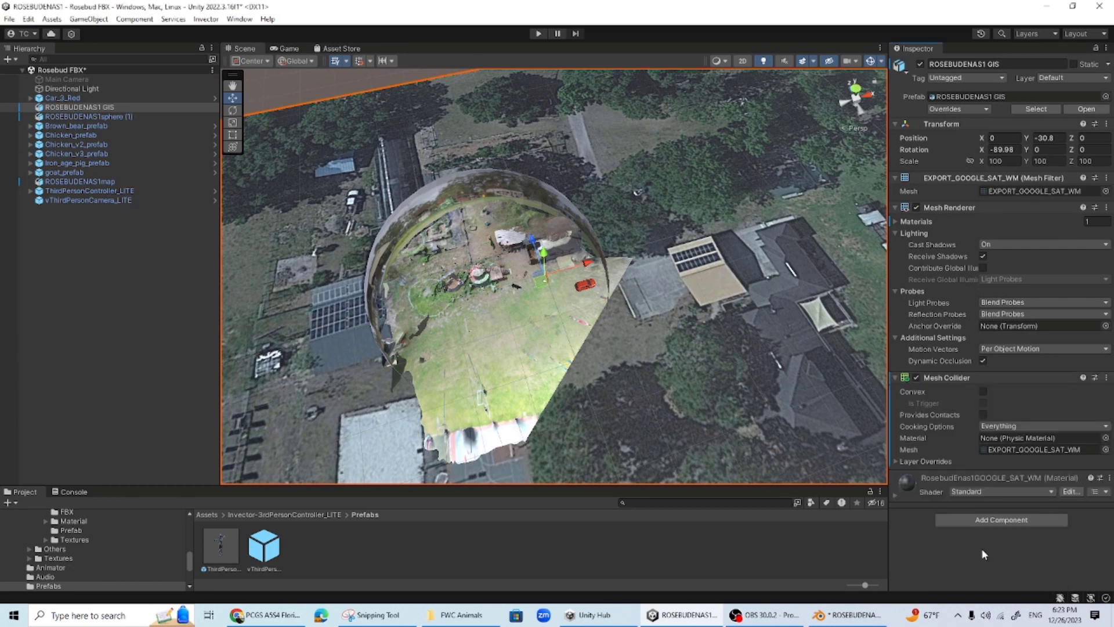
left_click(9, 19)
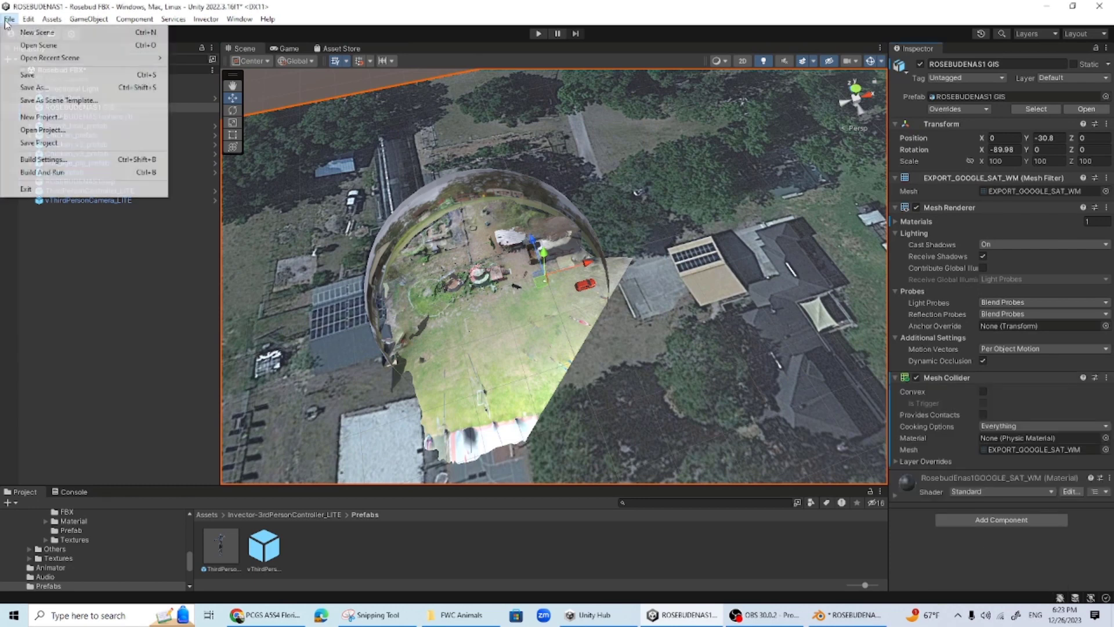
left_click(27, 76)
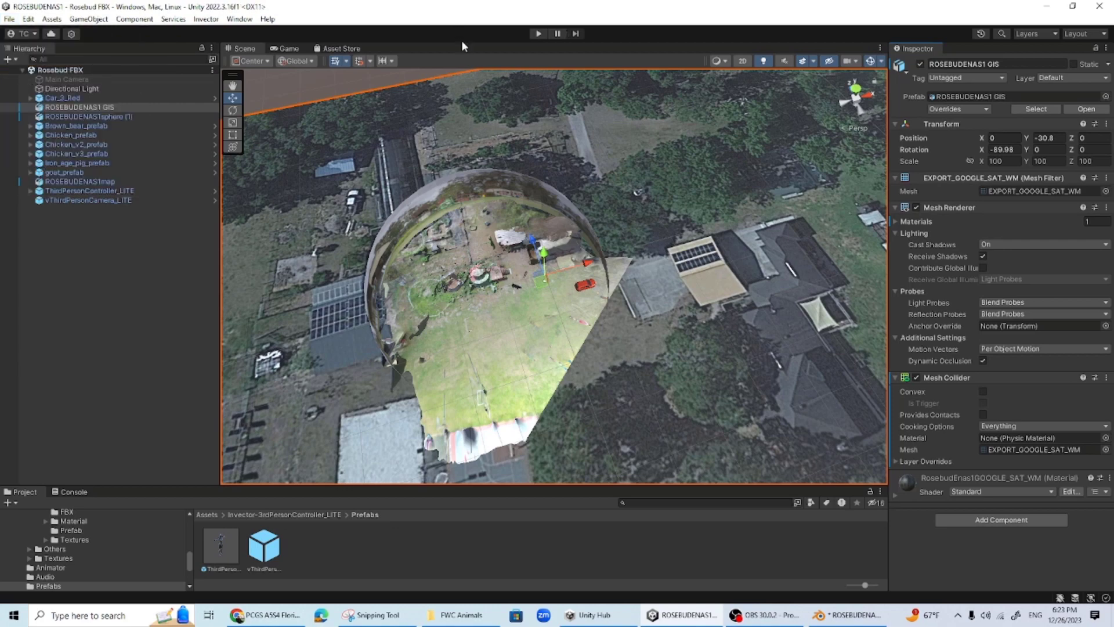
Play-test the character running from the animals across the field and over the satellite map, stop the run and return to the Scene view
left_click(537, 34)
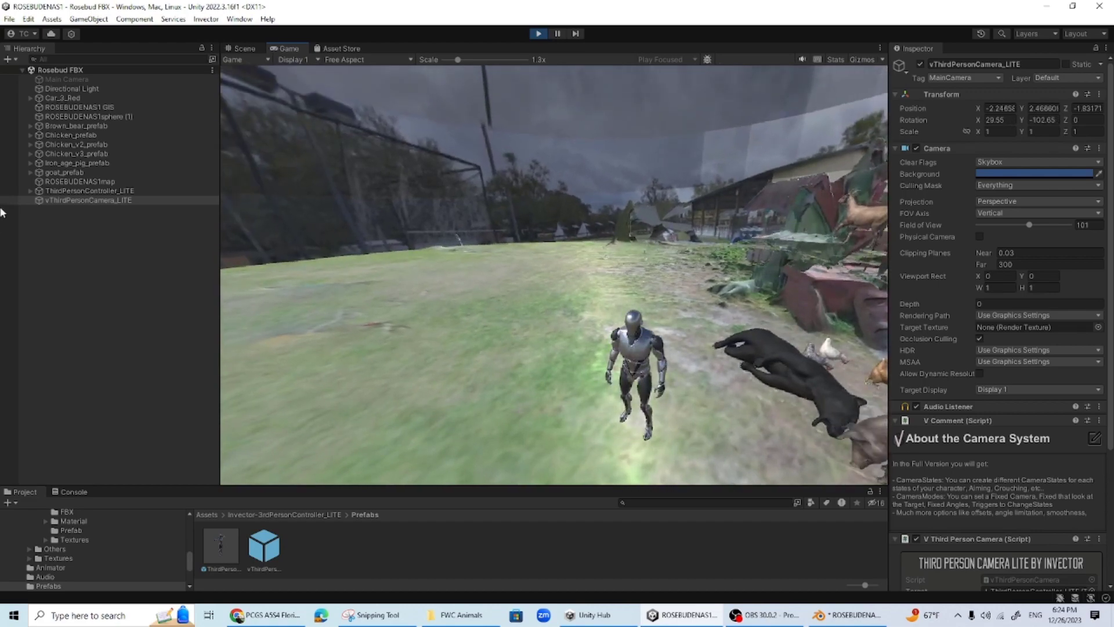
key("w")
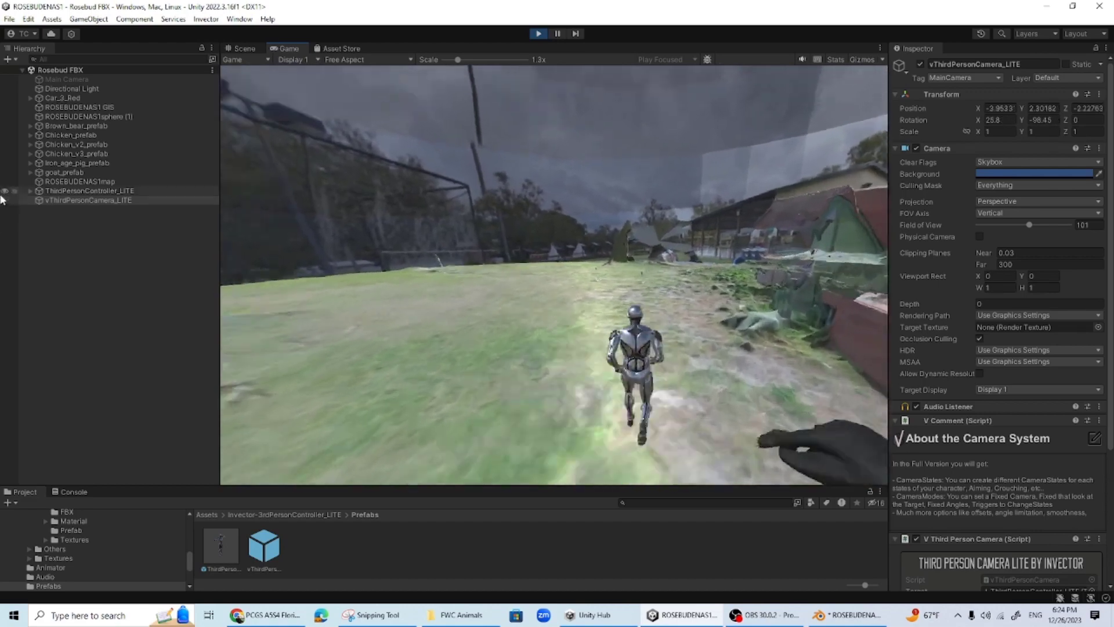
key("w")
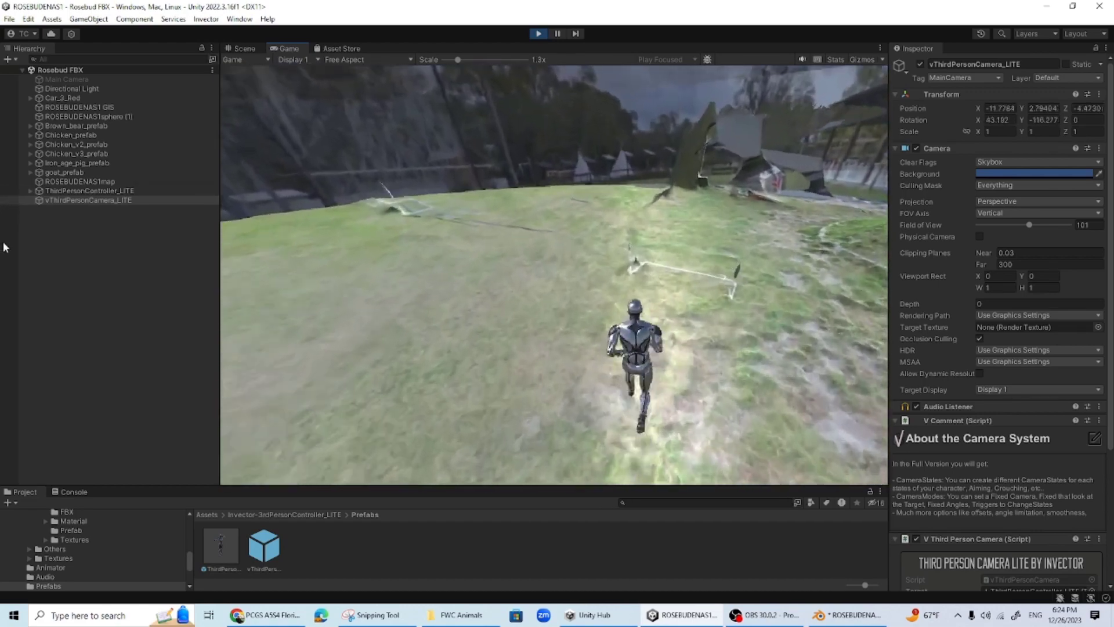
key("w")
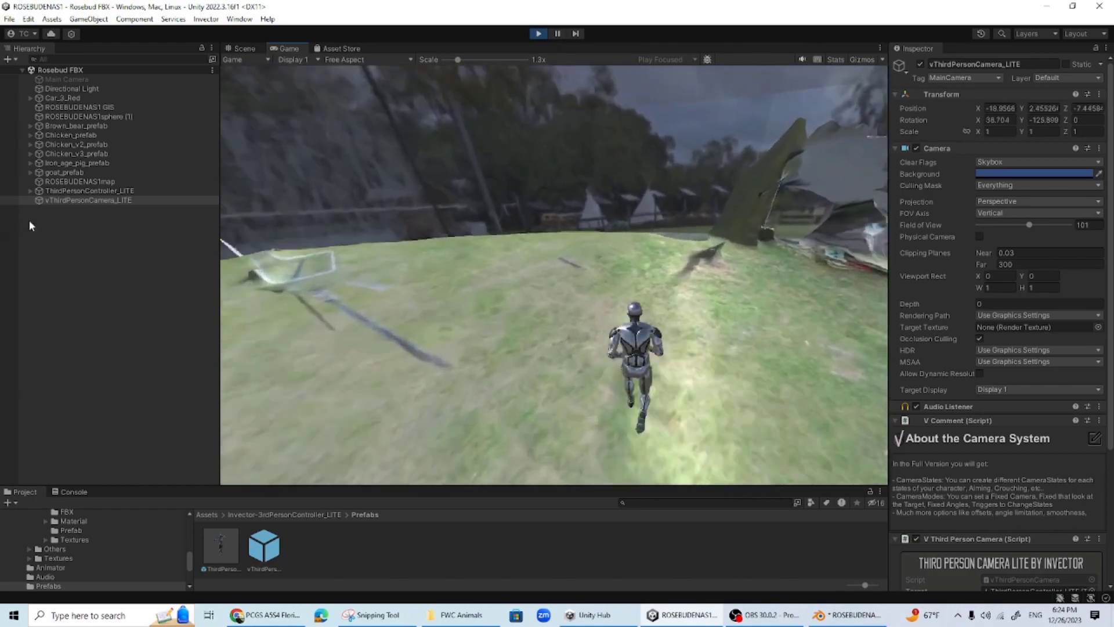
key("w")
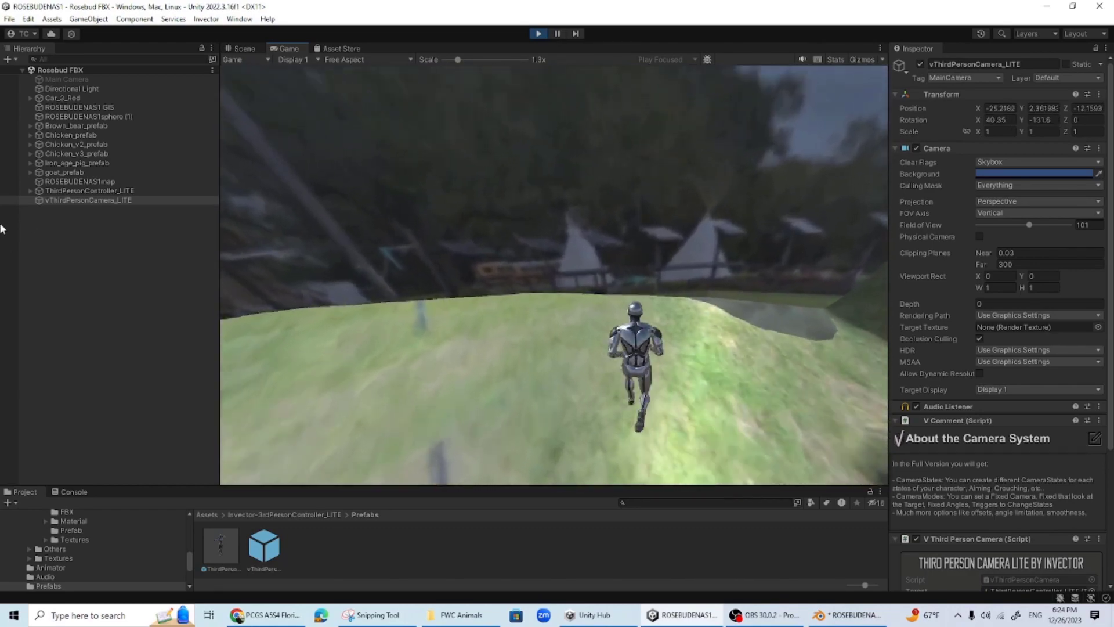
key("w")
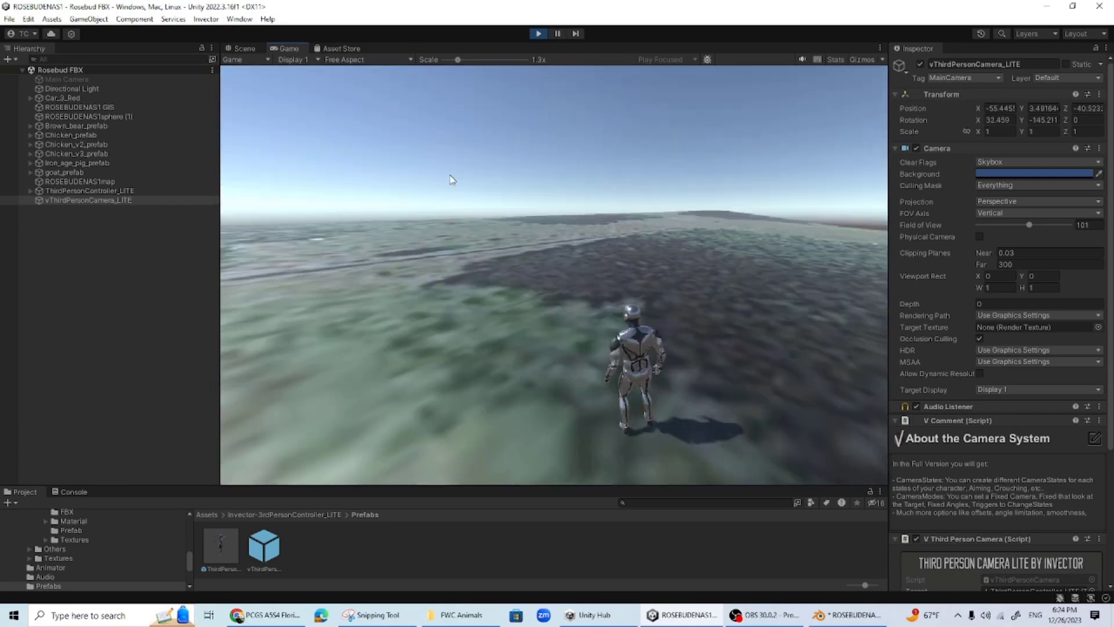
key("w")
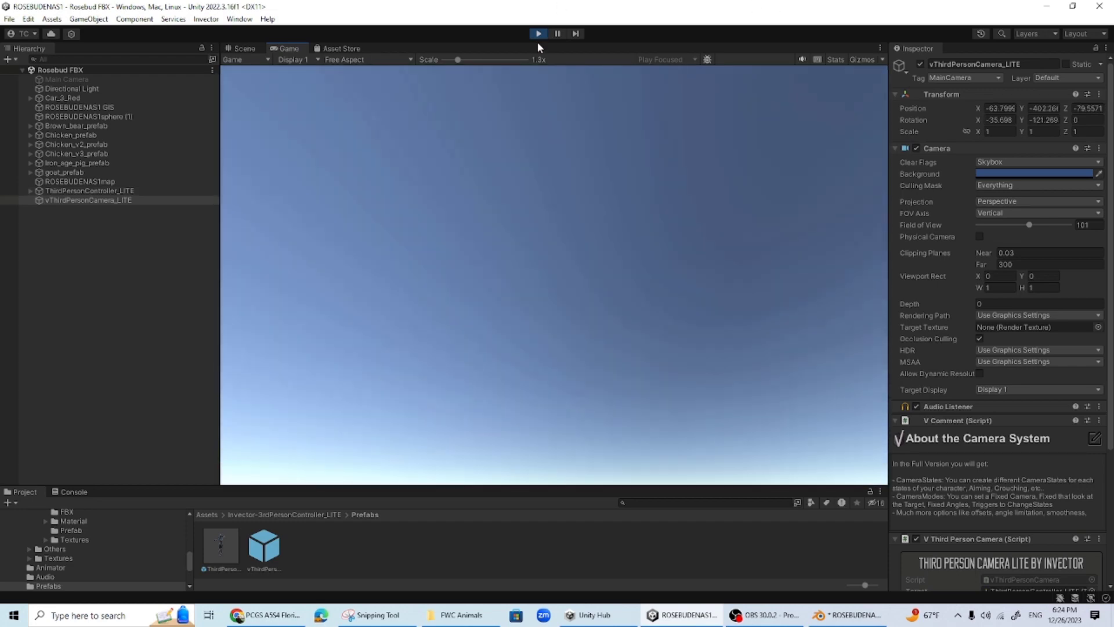
left_click(538, 34)
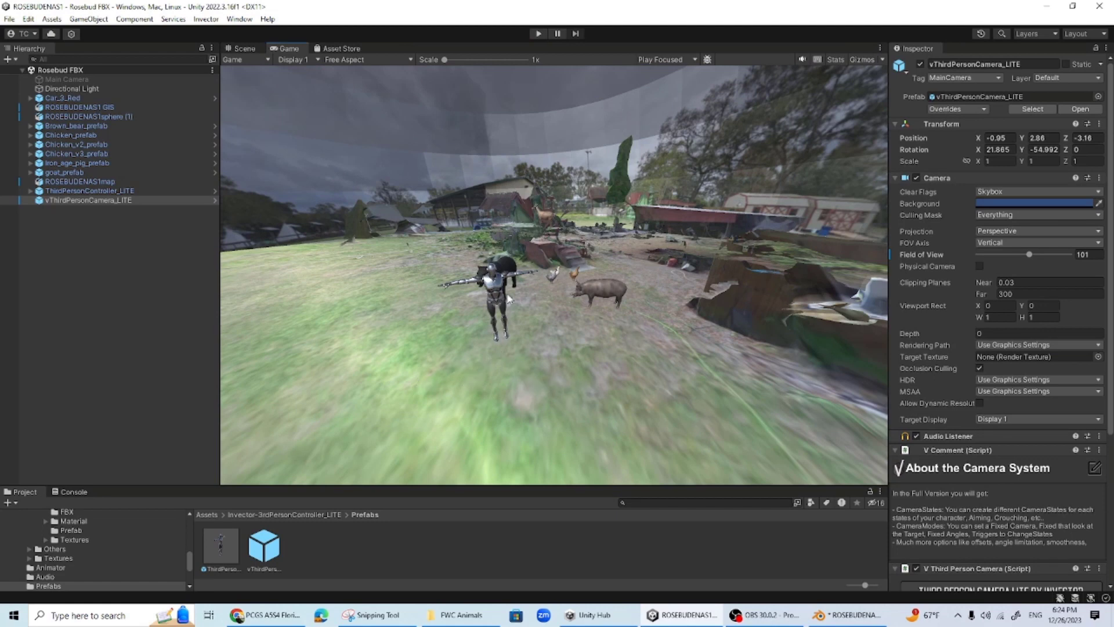
left_click(239, 51)
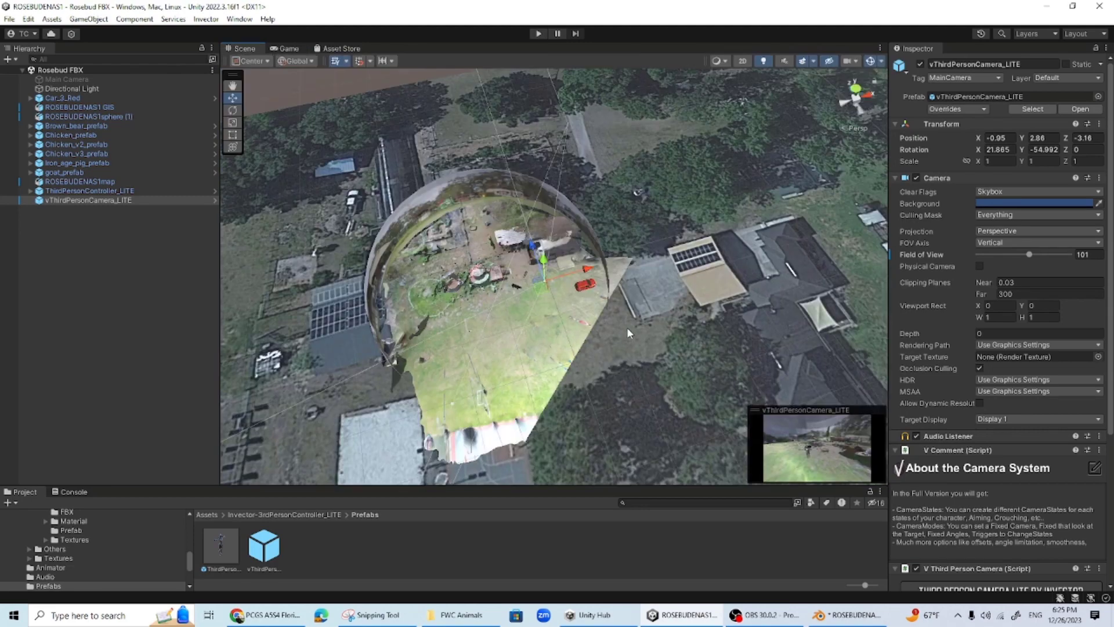
left_click(677, 371)
right_click_drag(676, 370, 743, 359)
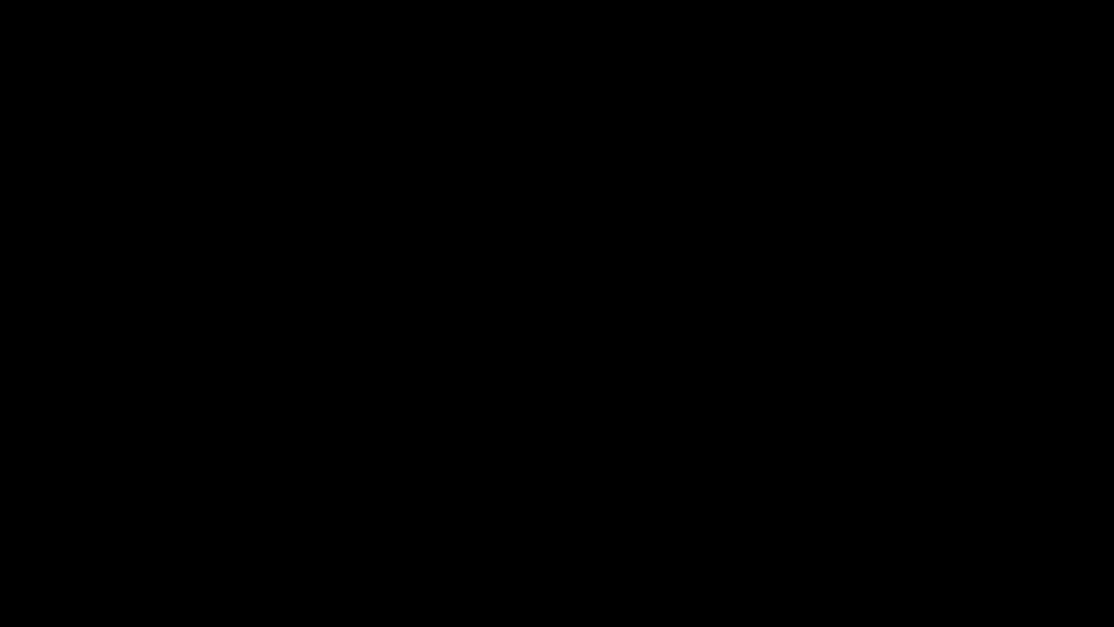